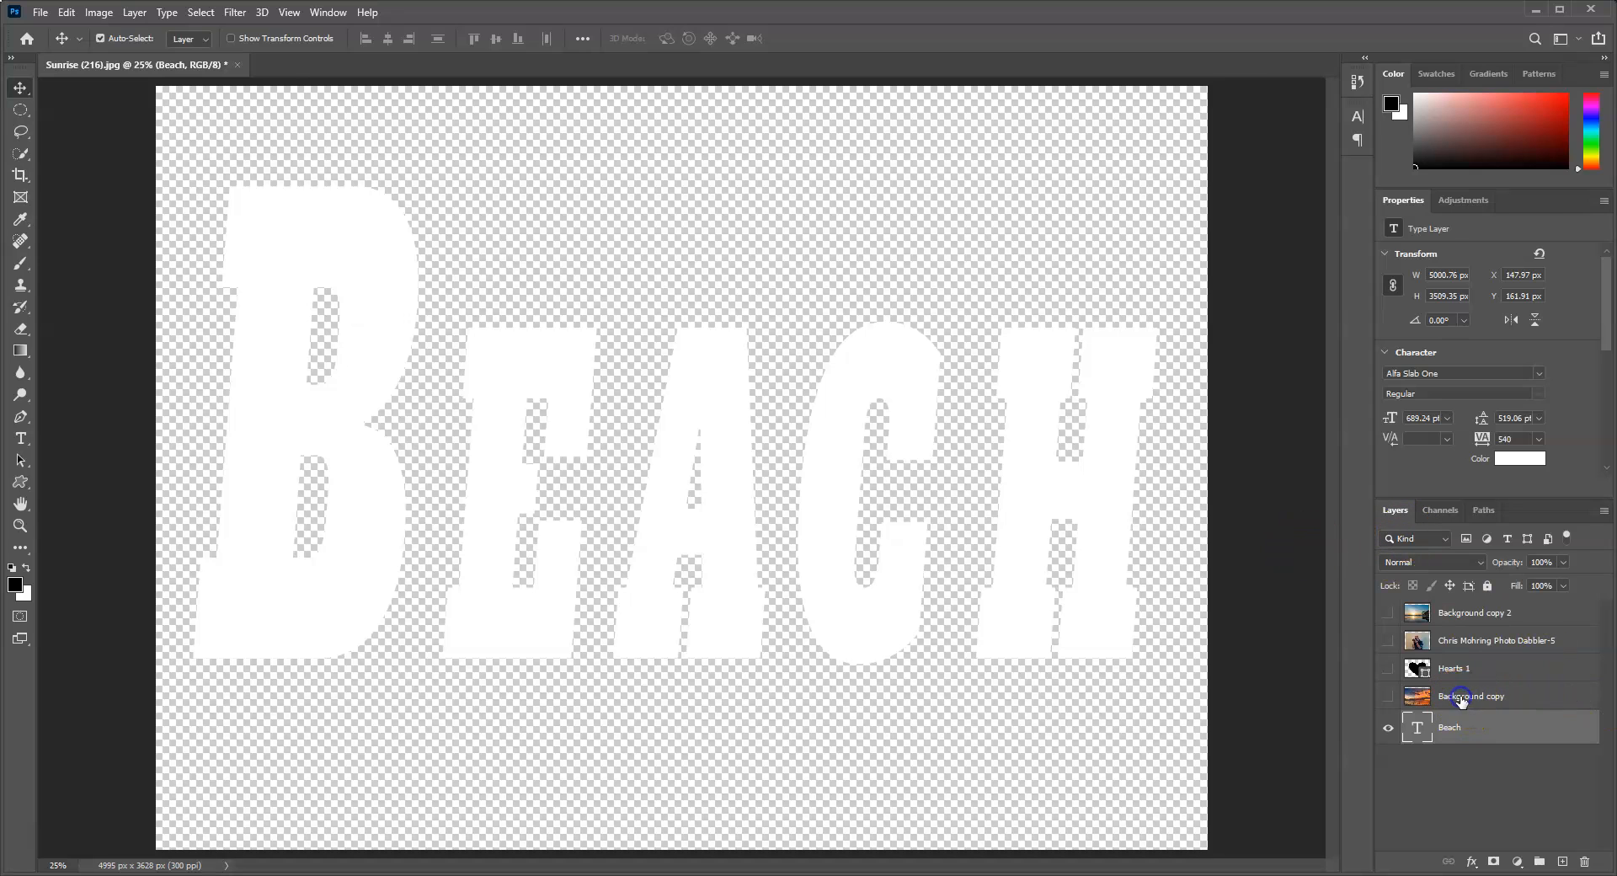
Step: Show the Background copy sunset layer, clip it to the Beach text, and shift the image right within the letters
{"action": "left_click", "coordinate": [1462, 699]}
{"action": "left_click", "coordinate": [1389, 698]}
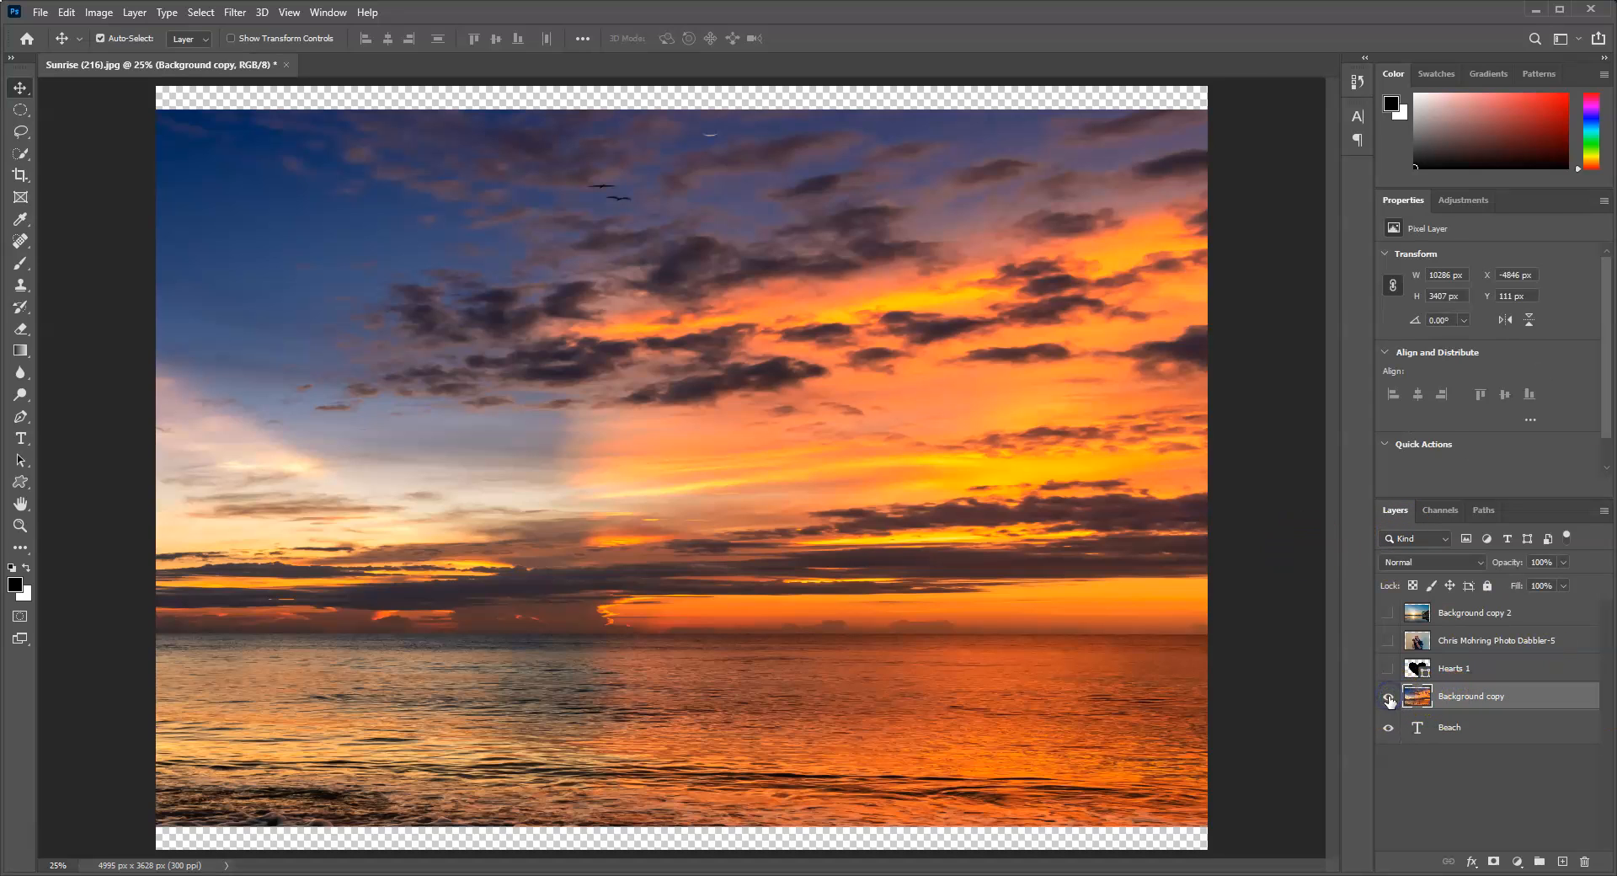
{"action": "left_click", "coordinate": [1476, 703]}
{"action": "right_click", "coordinate": [1478, 698]}
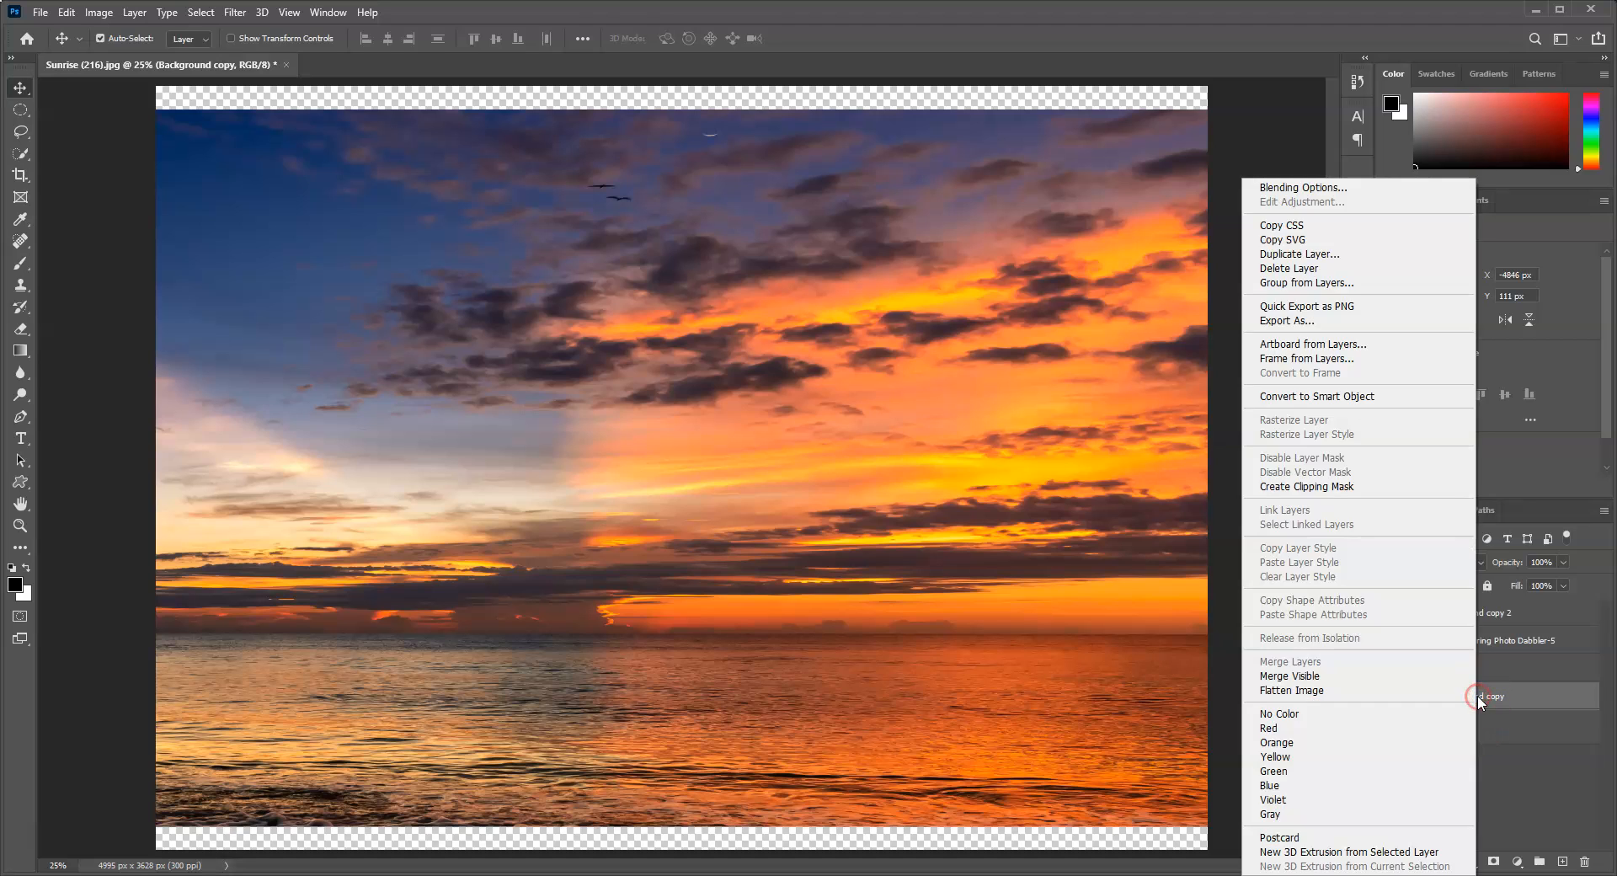
{"action": "left_click", "coordinate": [1301, 487]}
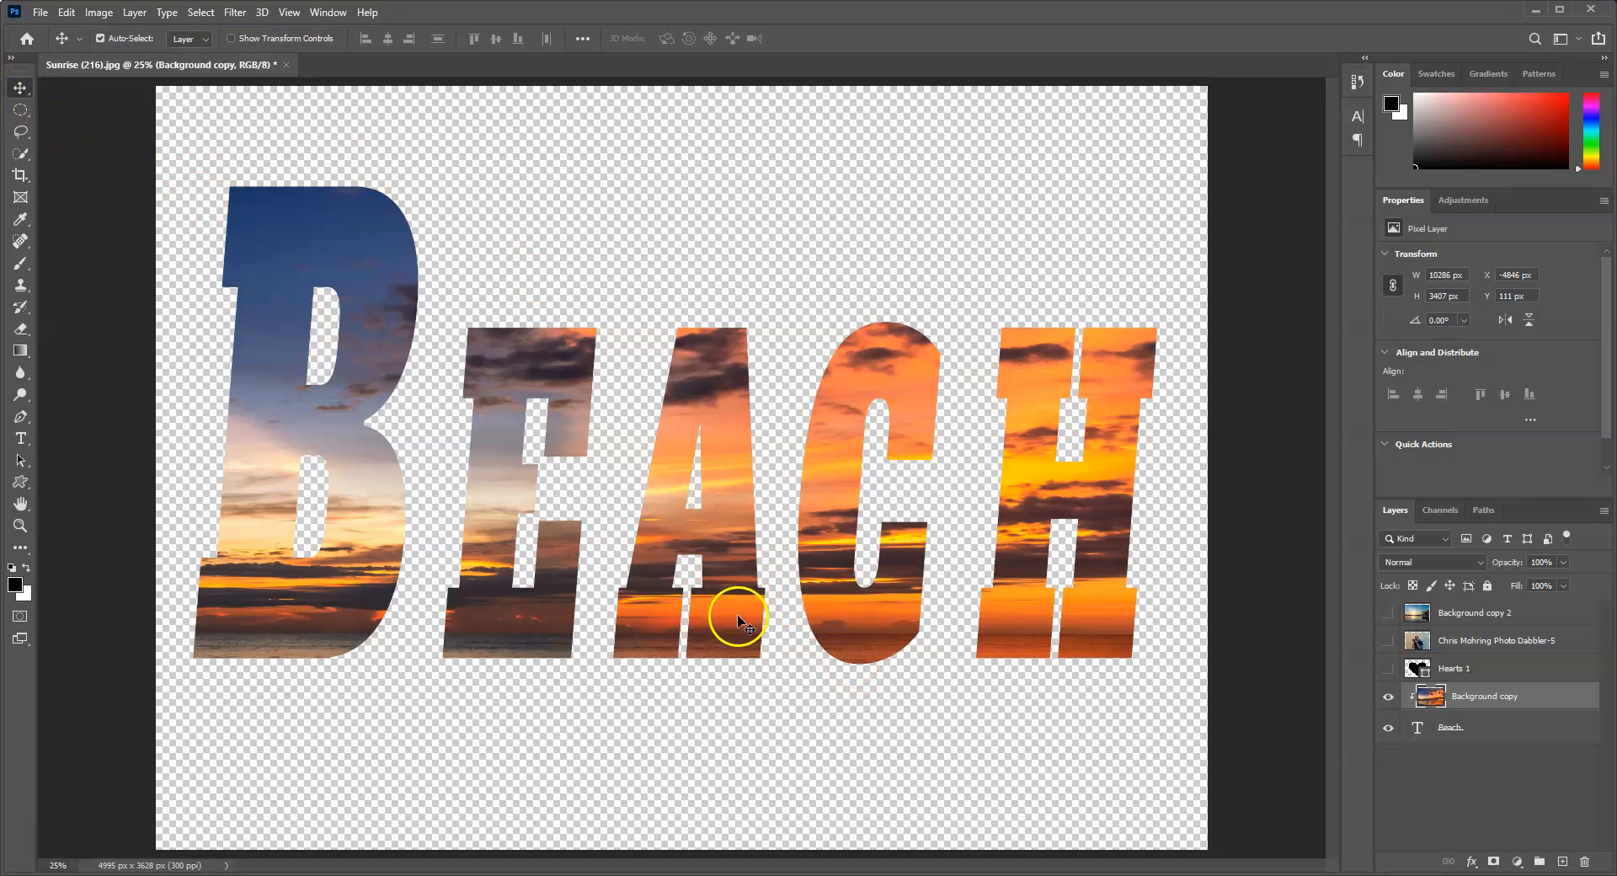
{"action": "left_click_drag", "start_coordinate": [722, 542], "coordinate": [932, 627]}
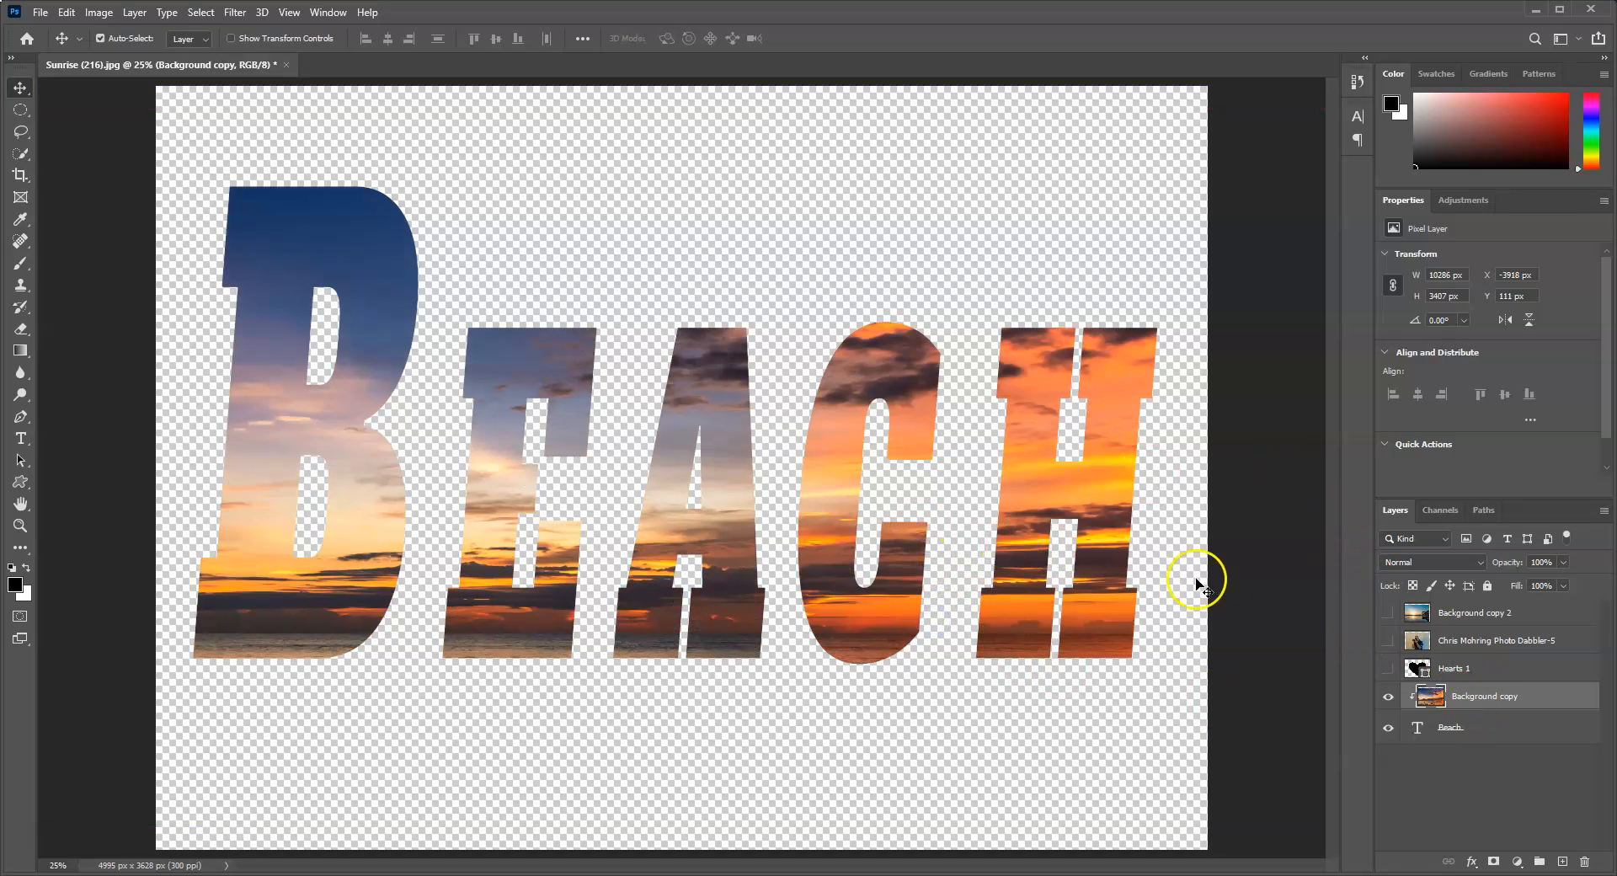
Step: Release the Background copy clipping mask and put the visible Background copy 2 layer in its place directly above the Beach text
{"action": "right_click", "coordinate": [1480, 698]}
{"action": "left_click", "coordinate": [1334, 489]}
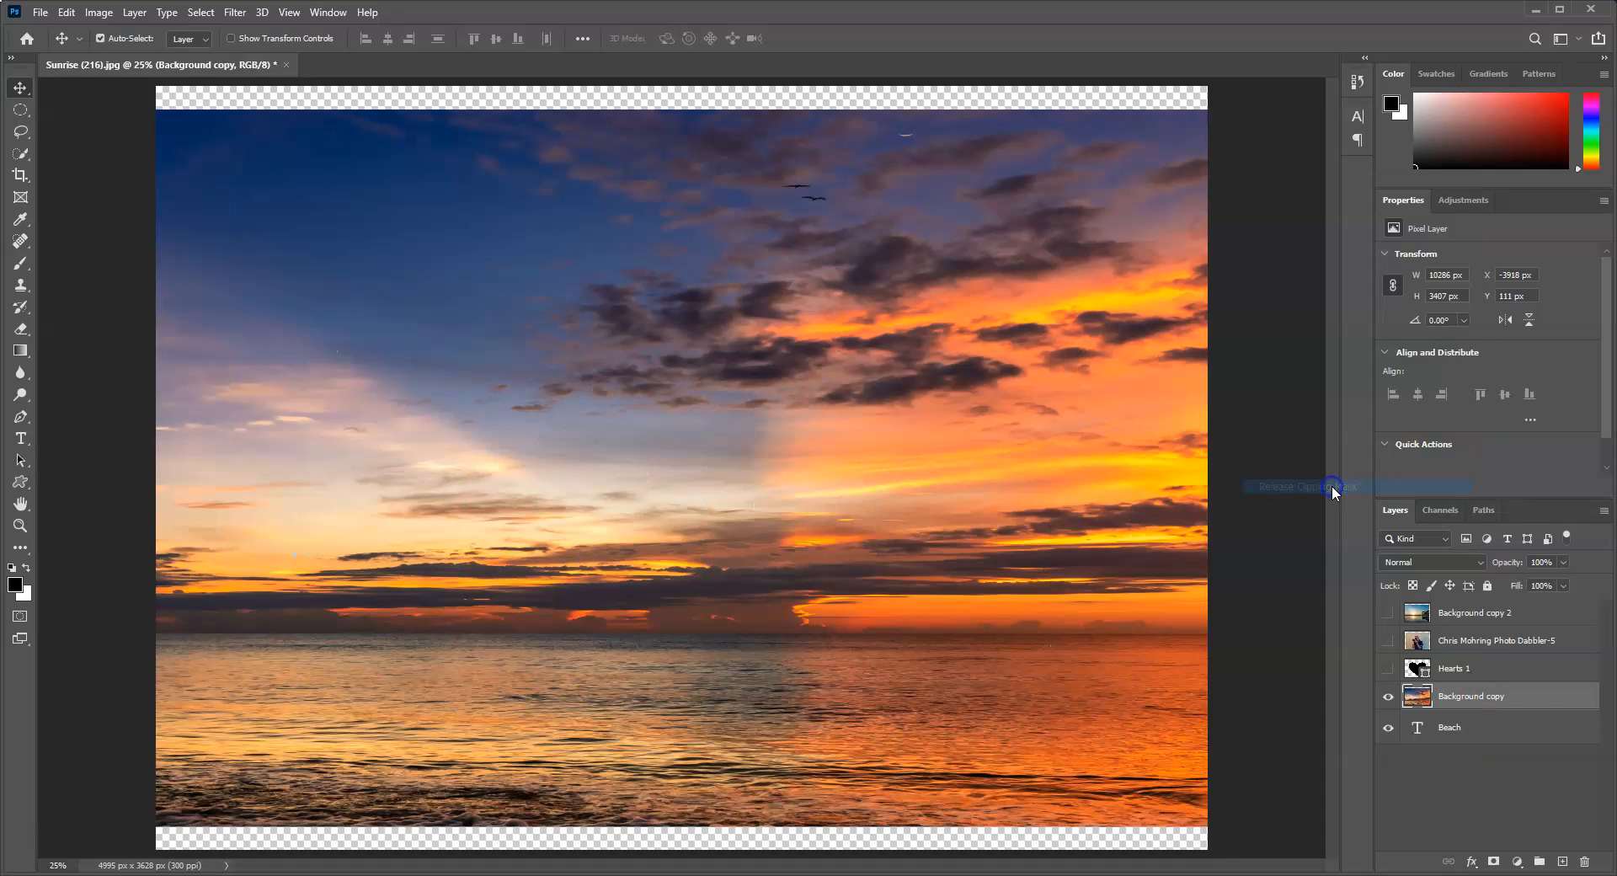
{"action": "left_click", "coordinate": [1388, 614]}
{"action": "left_click", "coordinate": [1467, 615]}
{"action": "left_click_drag", "start_coordinate": [1465, 618], "coordinate": [1458, 720]}
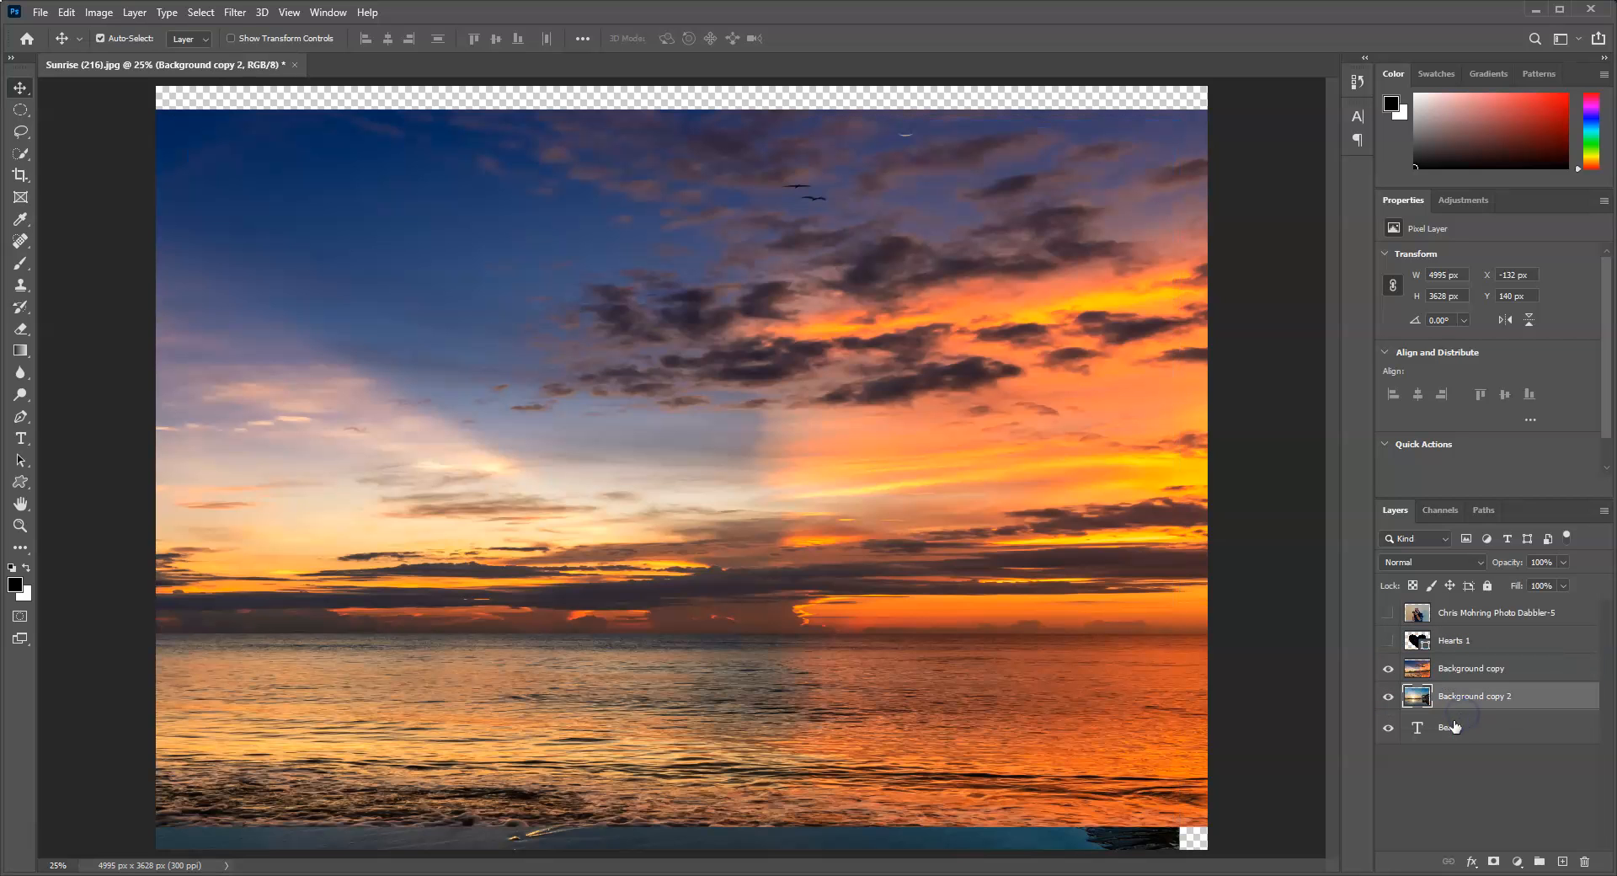
{"action": "left_click", "coordinate": [1390, 668]}
Step: Clip the Background copy 2 pier image to the Beach text and nudge it slightly upward within the letters
{"action": "right_click", "coordinate": [1464, 698]}
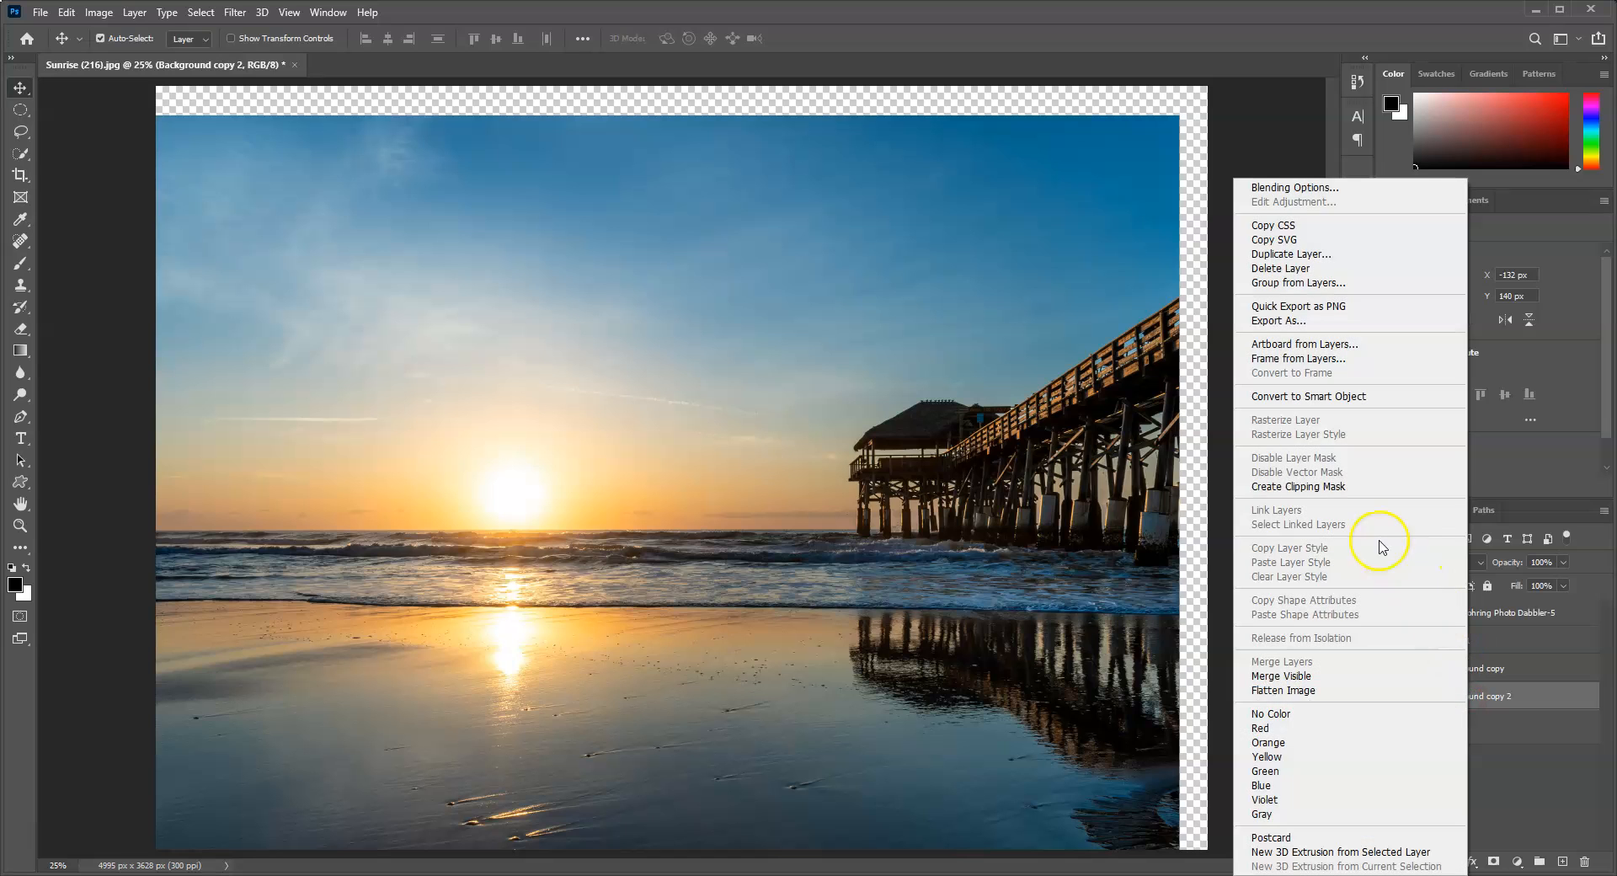
{"action": "left_click", "coordinate": [1333, 487]}
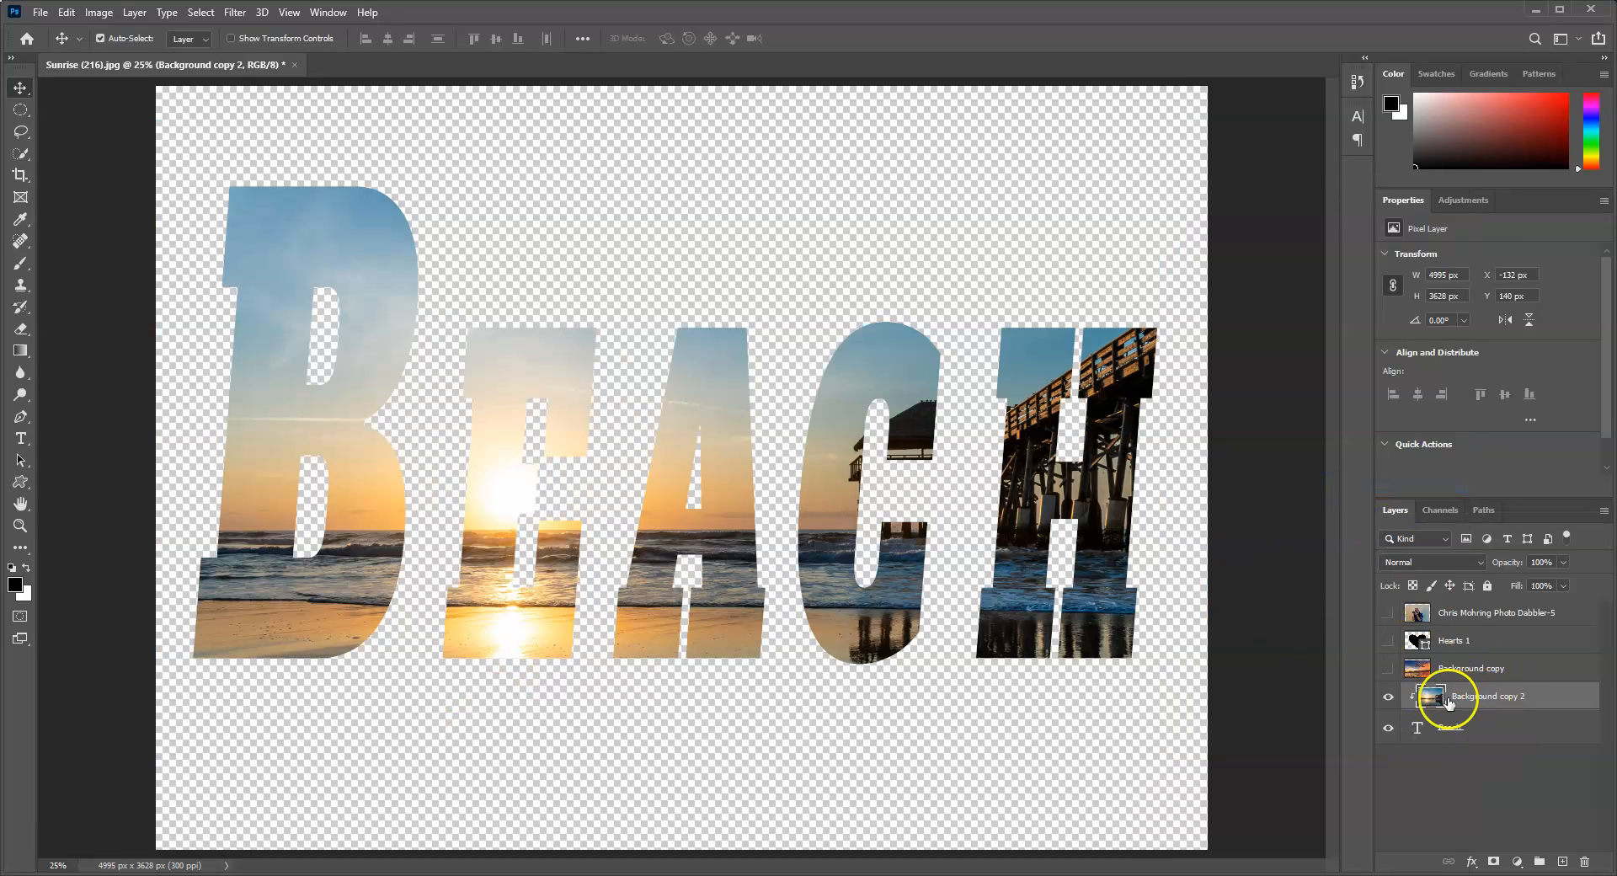
{"action": "mouse_move", "coordinate": [823, 549]}
{"action": "left_mouse_down"}
{"action": "mouse_move", "coordinate": [946, 545]}
{"action": "mouse_move", "coordinate": [882, 556]}
{"action": "mouse_move", "coordinate": [823, 392]}
{"action": "mouse_move", "coordinate": [787, 548]}
{"action": "mouse_move", "coordinate": [870, 560]}
{"action": "mouse_move", "coordinate": [800, 552]}
{"action": "mouse_move", "coordinate": [823, 552]}
{"action": "left_mouse_up"}
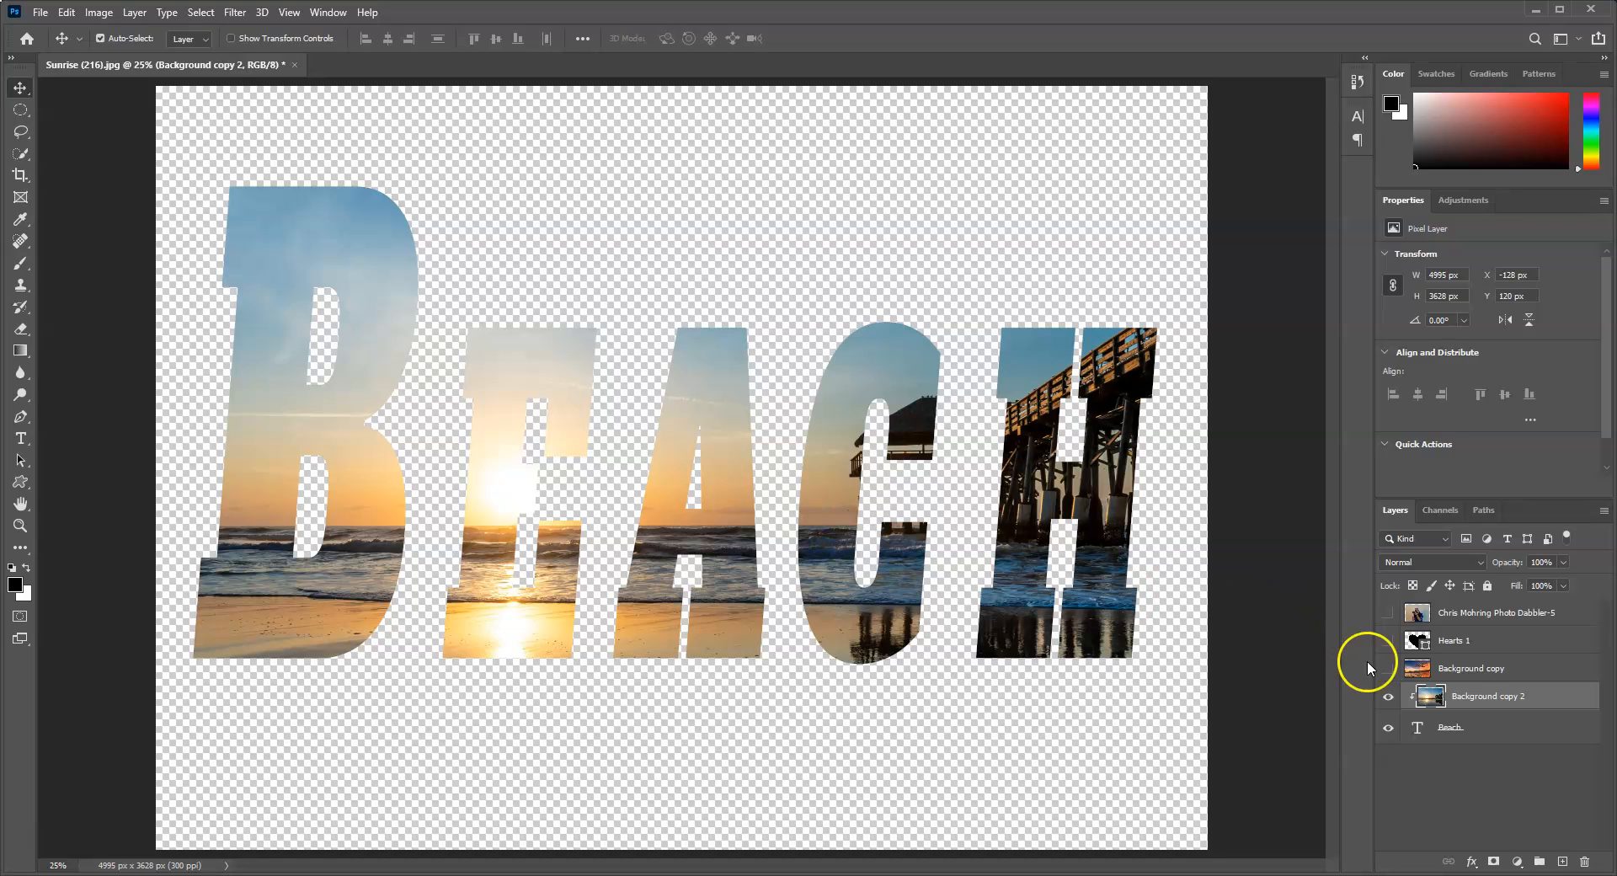
Step: Release and reapply the clipping mask of Background copy 2 on the Beach text twice
{"action": "left_click", "coordinate": [1470, 695]}
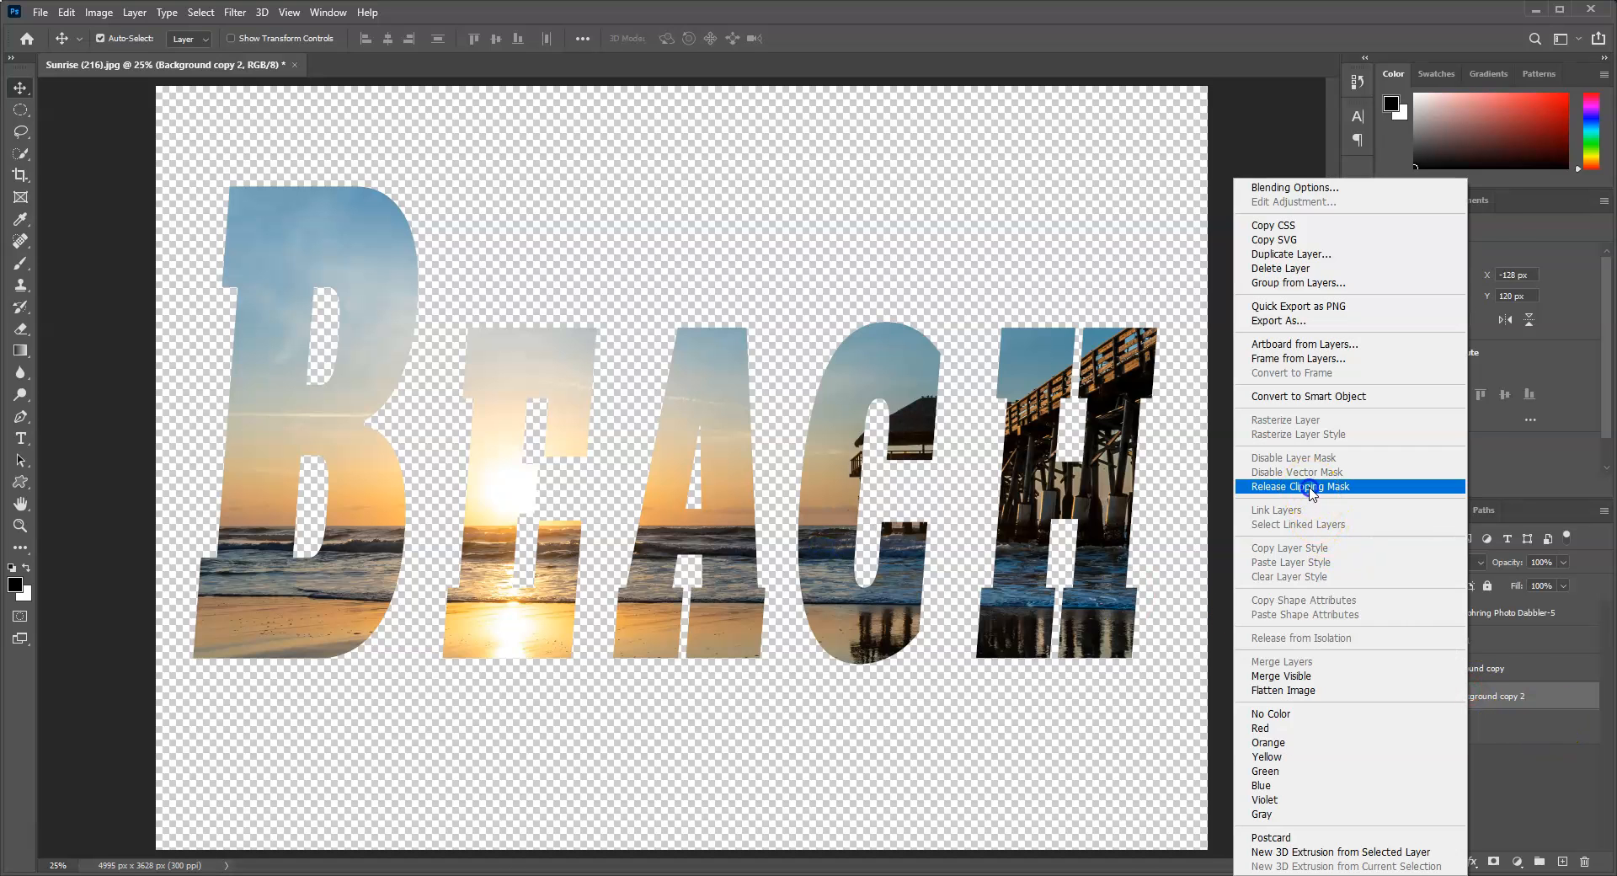
{"action": "left_click", "coordinate": [1315, 476]}
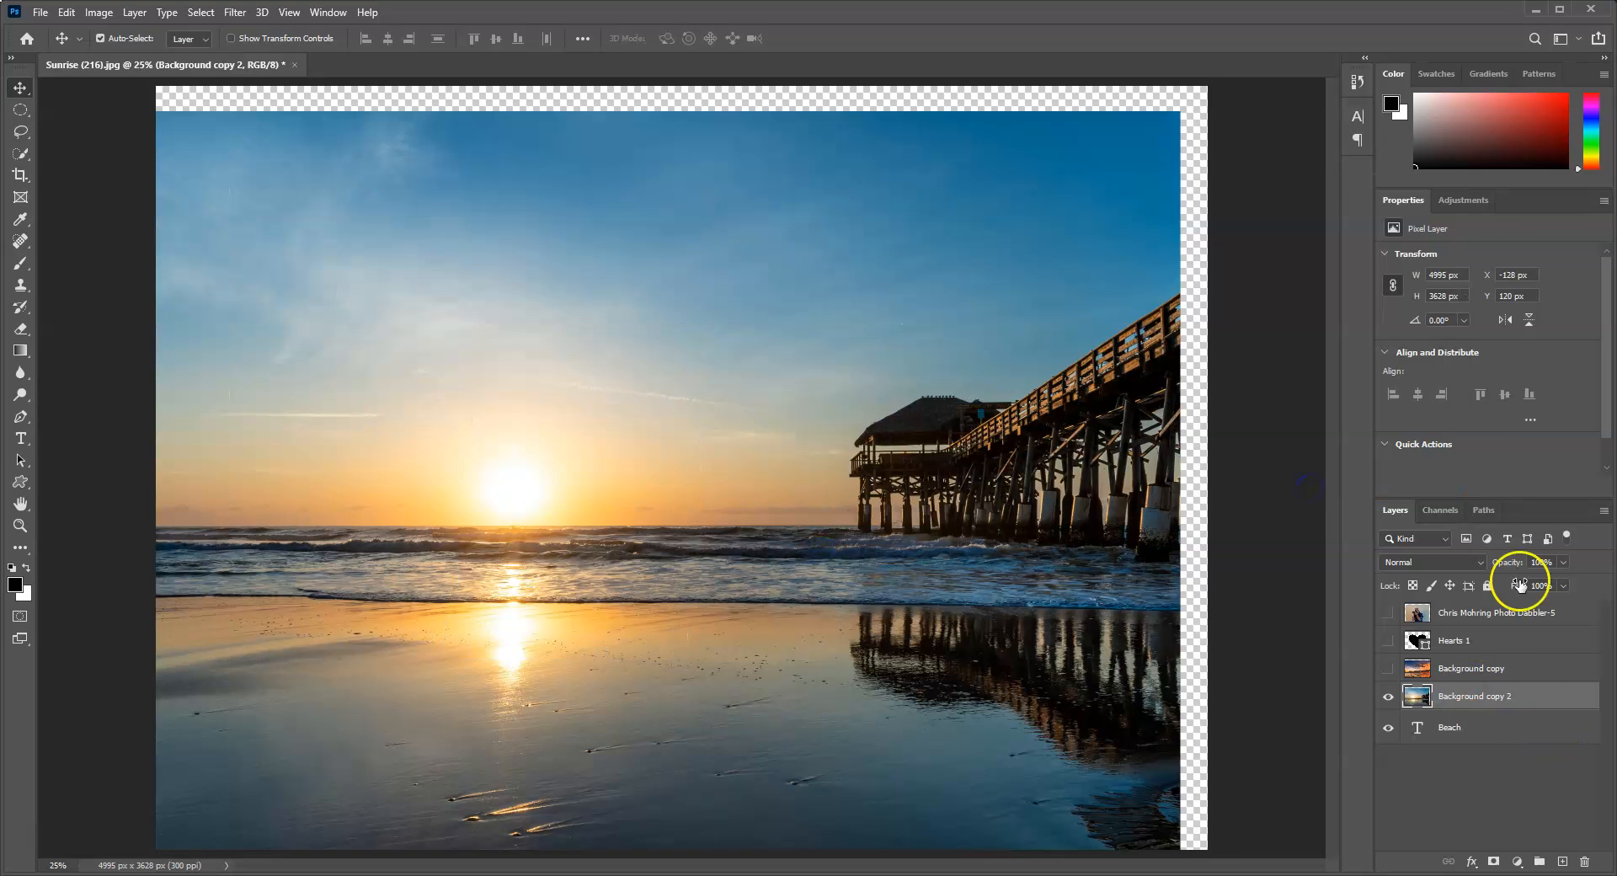
{"action": "left_click", "coordinate": [1474, 705], "text": "alt"}
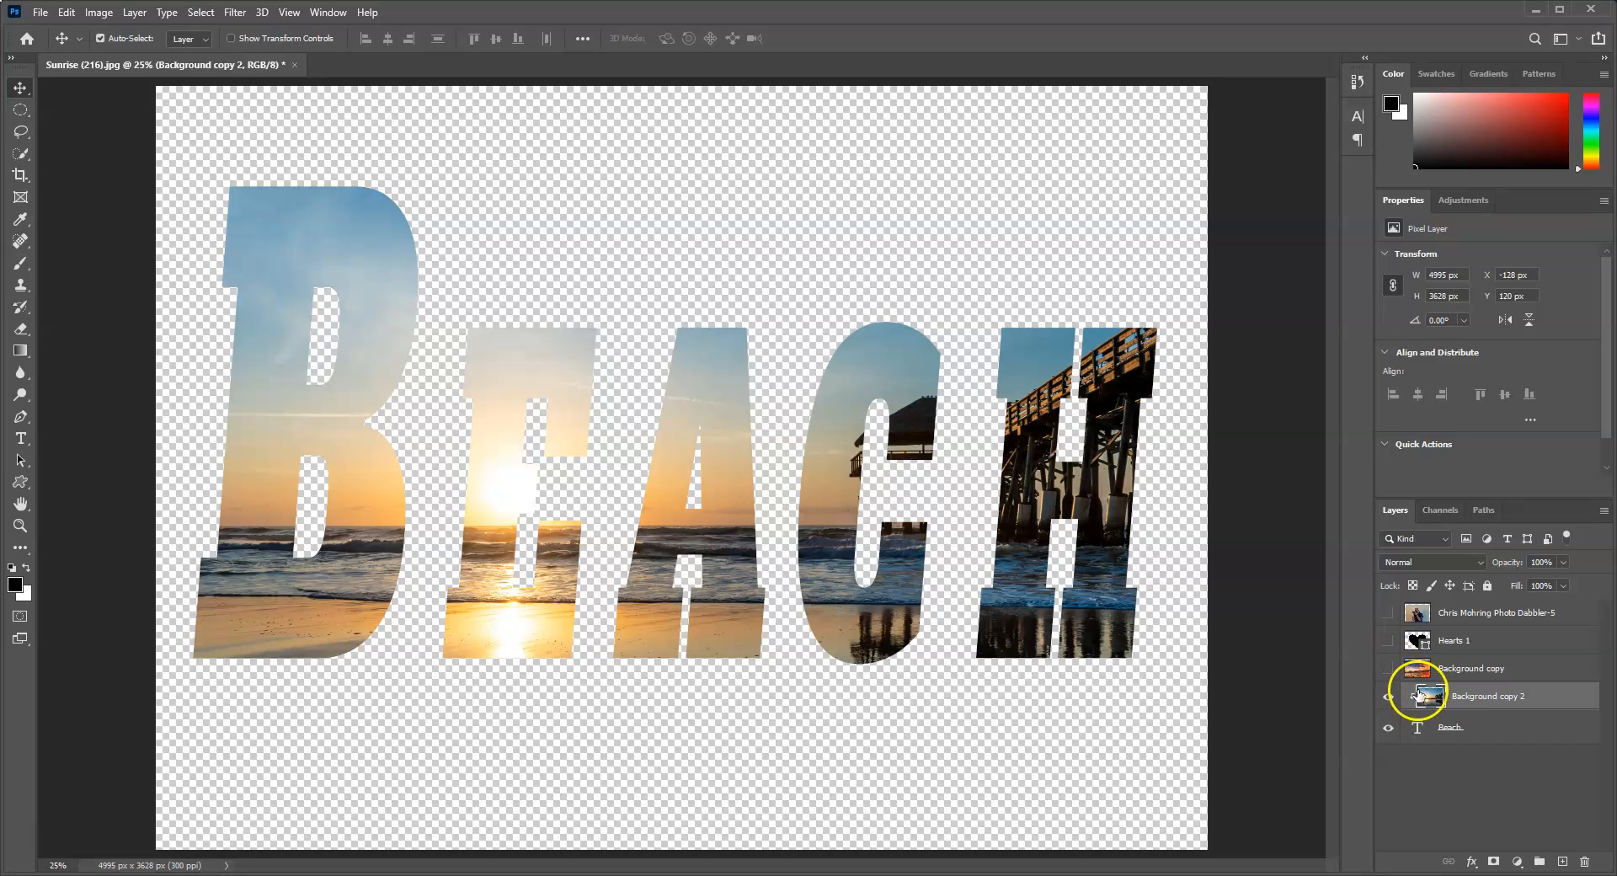
{"action": "right_click", "coordinate": [1471, 699]}
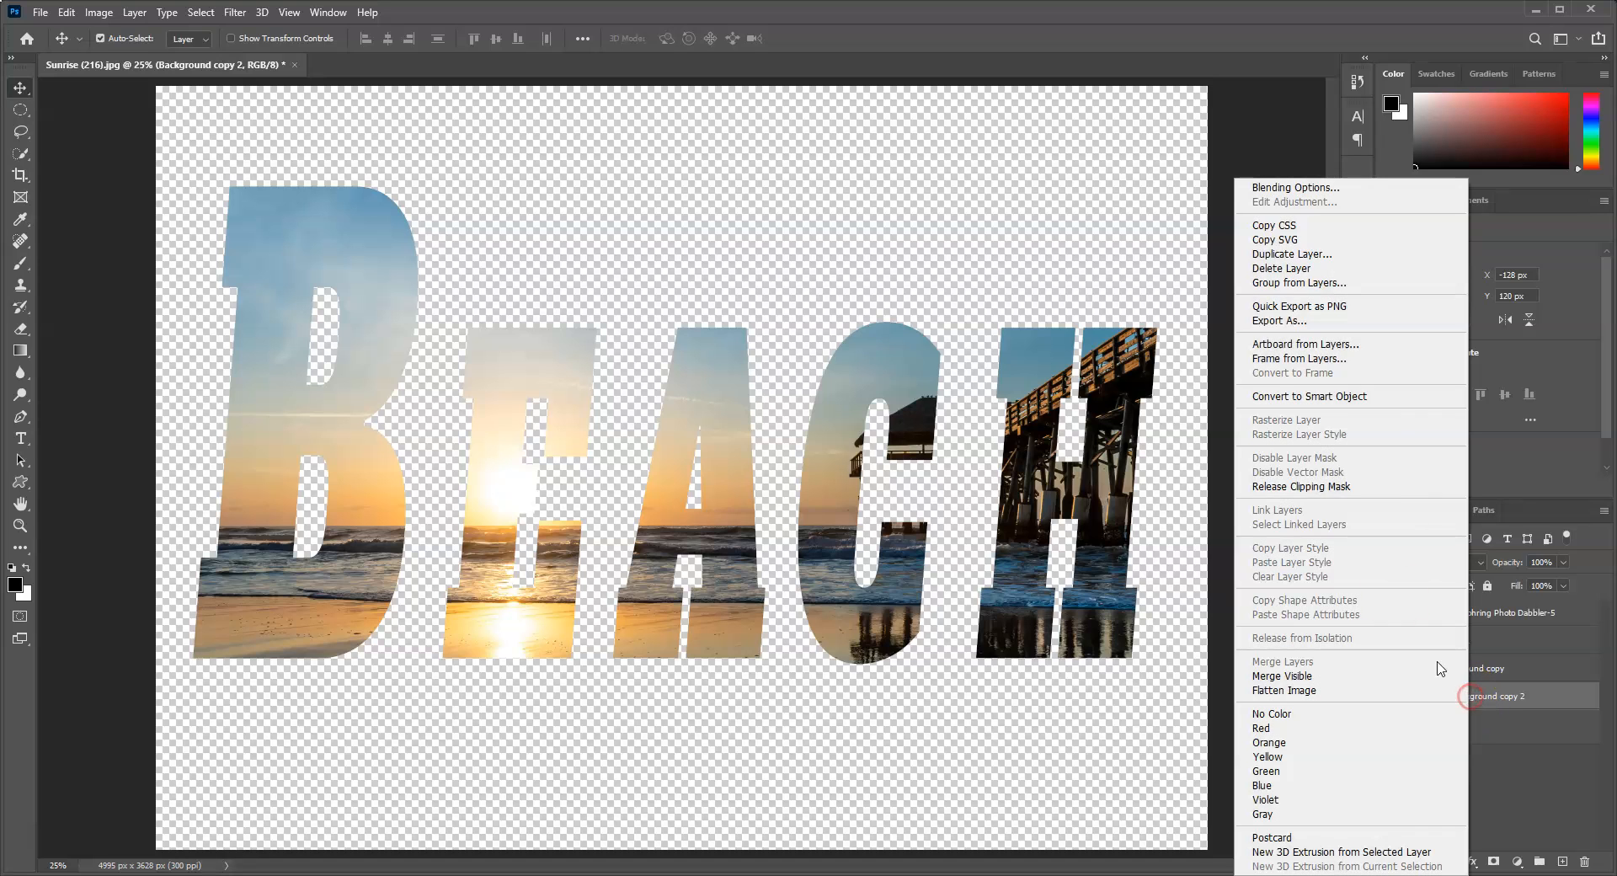
{"action": "key", "text": "Return"}
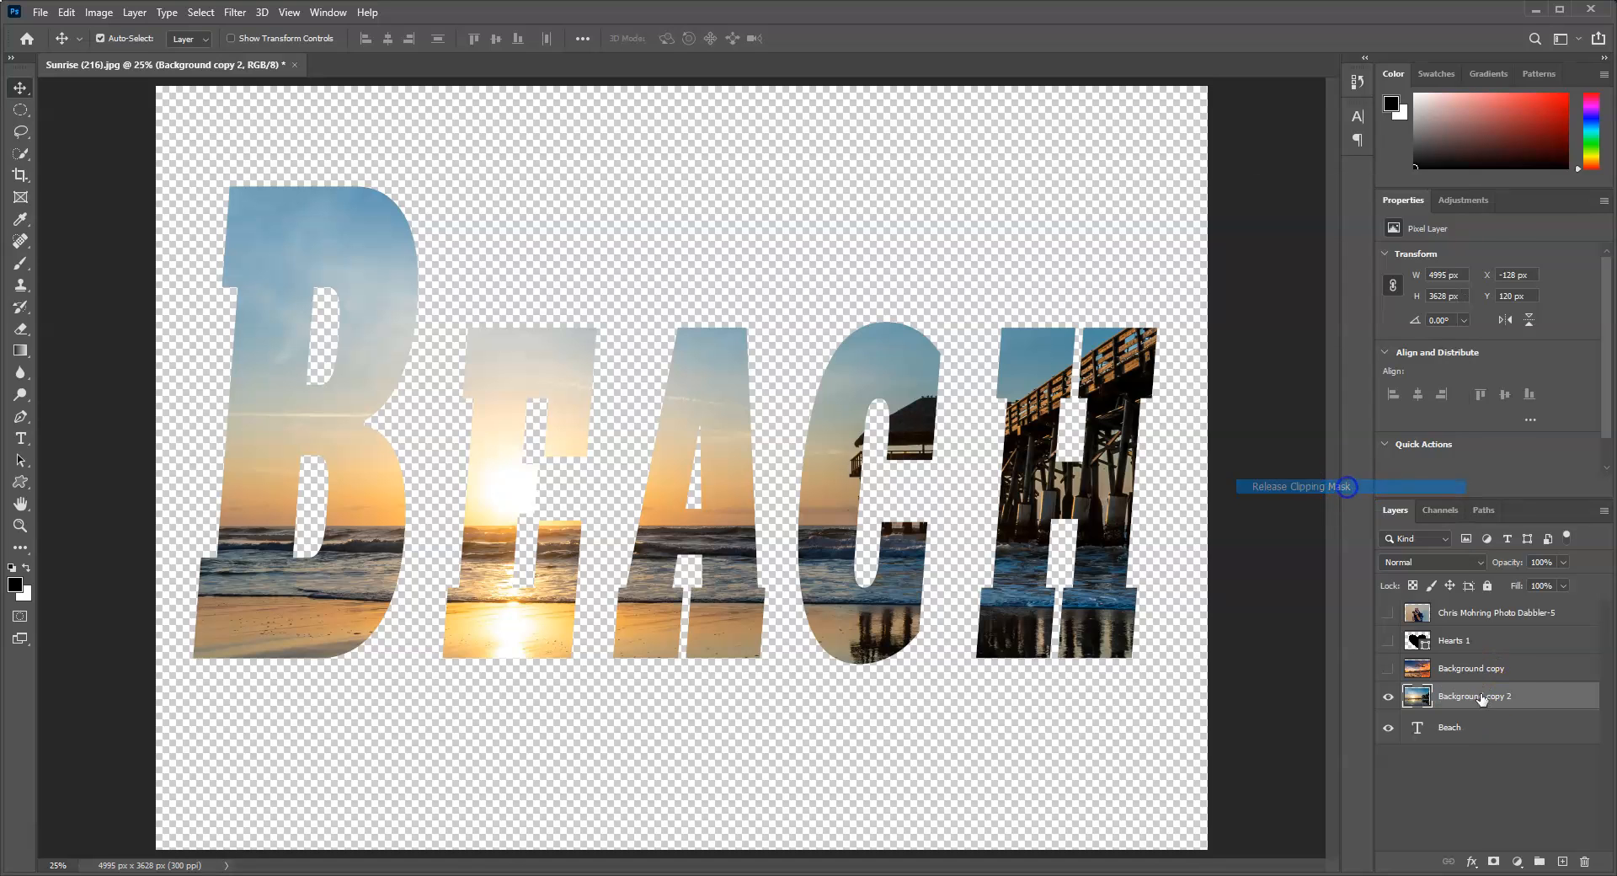
{"action": "right_click", "coordinate": [1483, 698]}
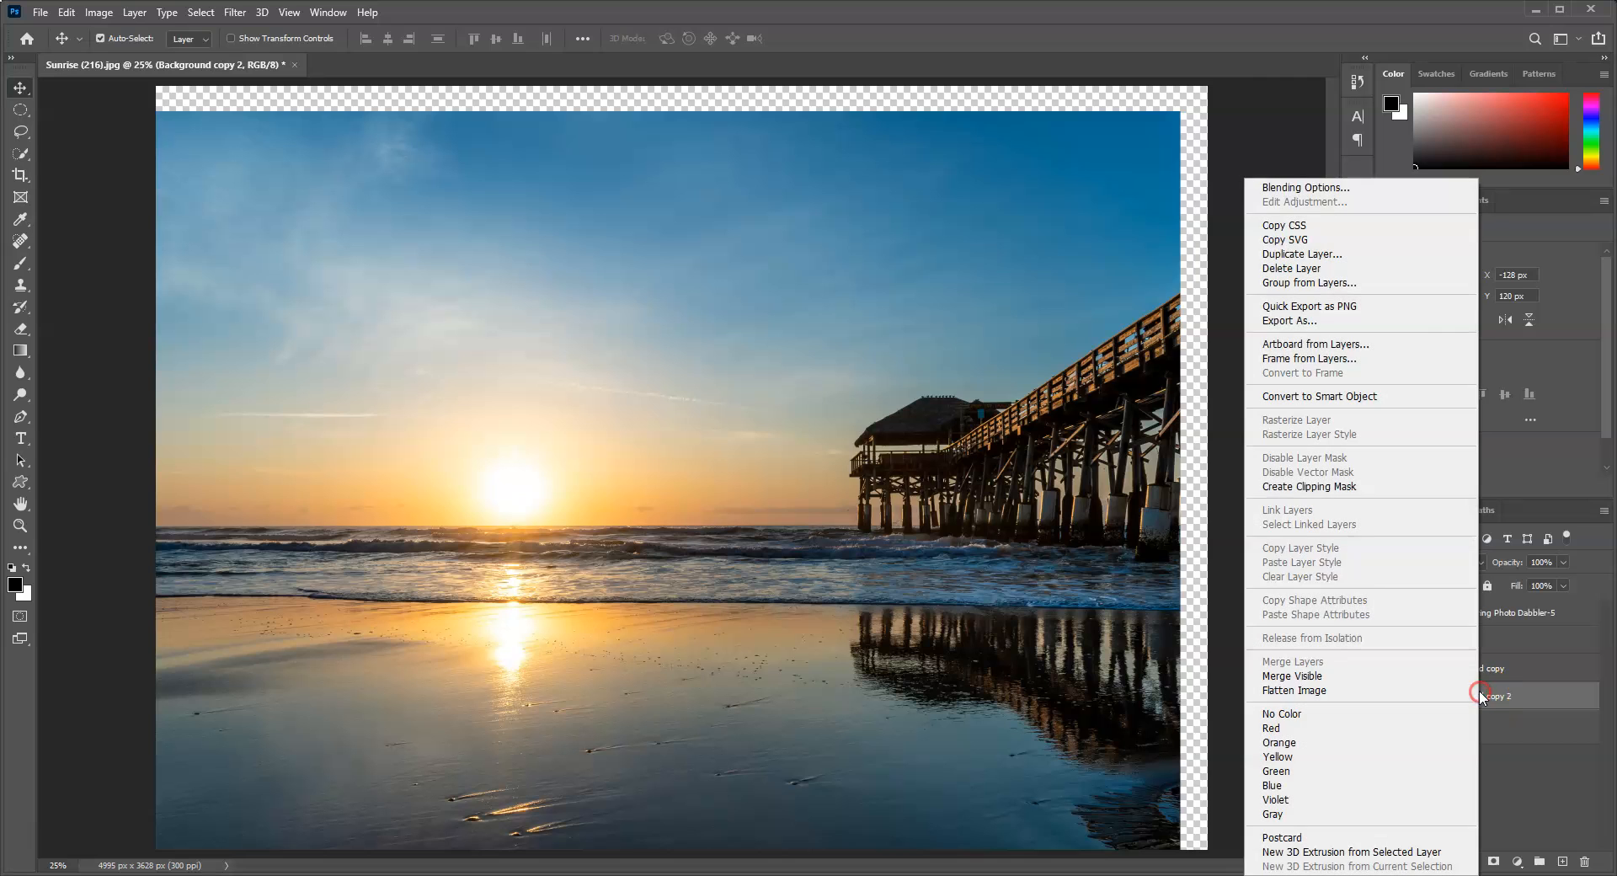
{"action": "left_click", "coordinate": [1346, 487]}
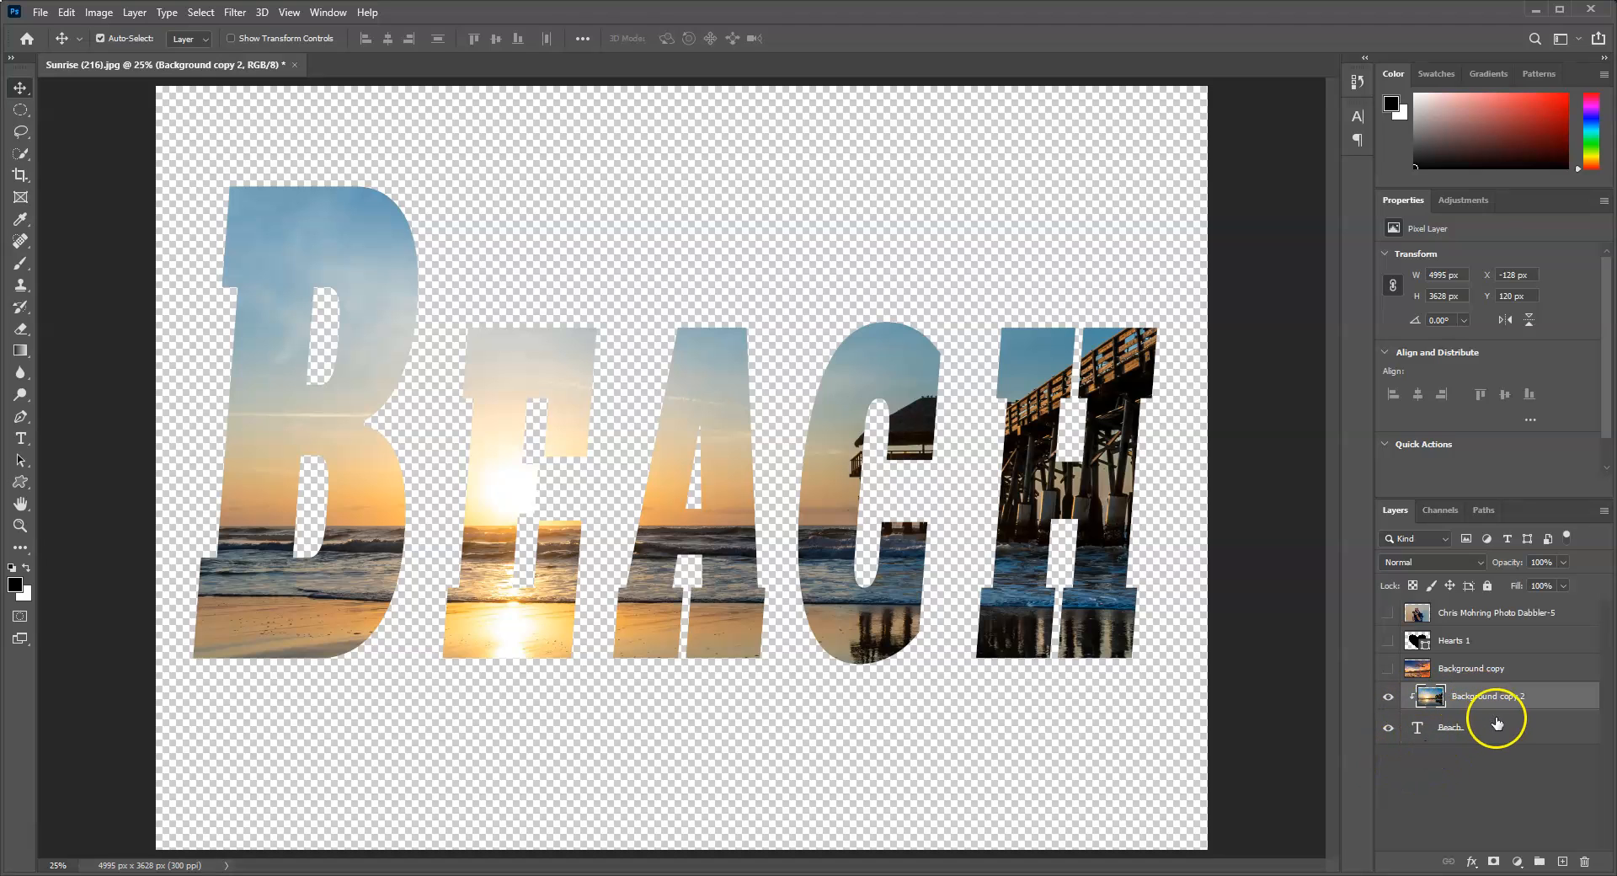
Step: Release the clipping mask of Background copy 2 and leave only the Hearts 1 layer visible
{"action": "left_click", "coordinate": [1389, 730]}
{"action": "left_click", "coordinate": [1390, 698]}
{"action": "right_click", "coordinate": [1486, 697]}
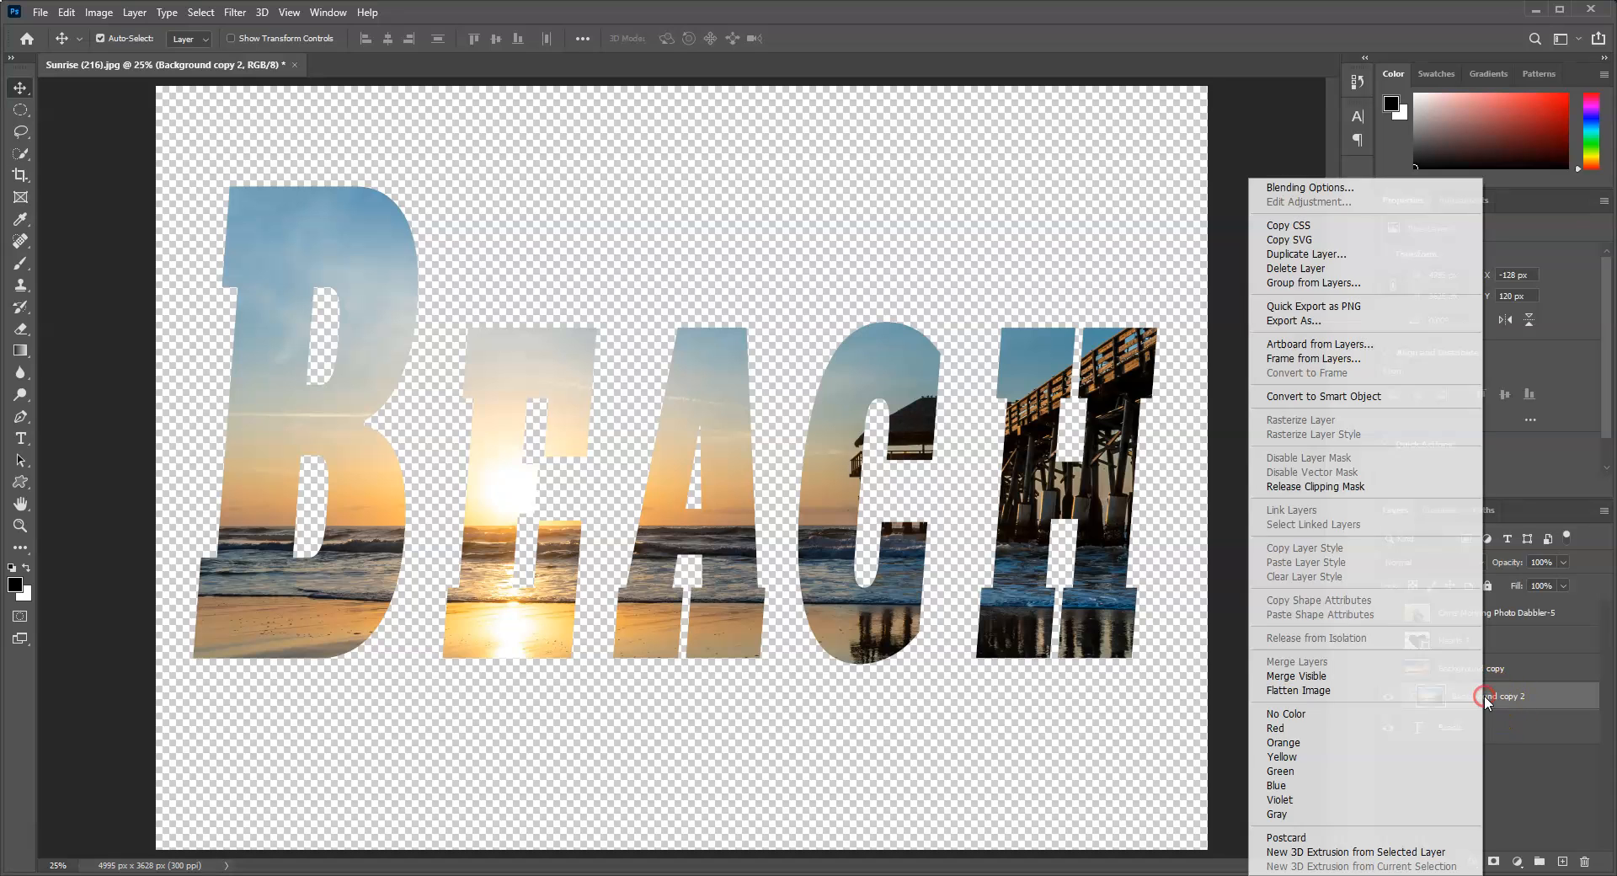
{"action": "left_click", "coordinate": [1363, 486]}
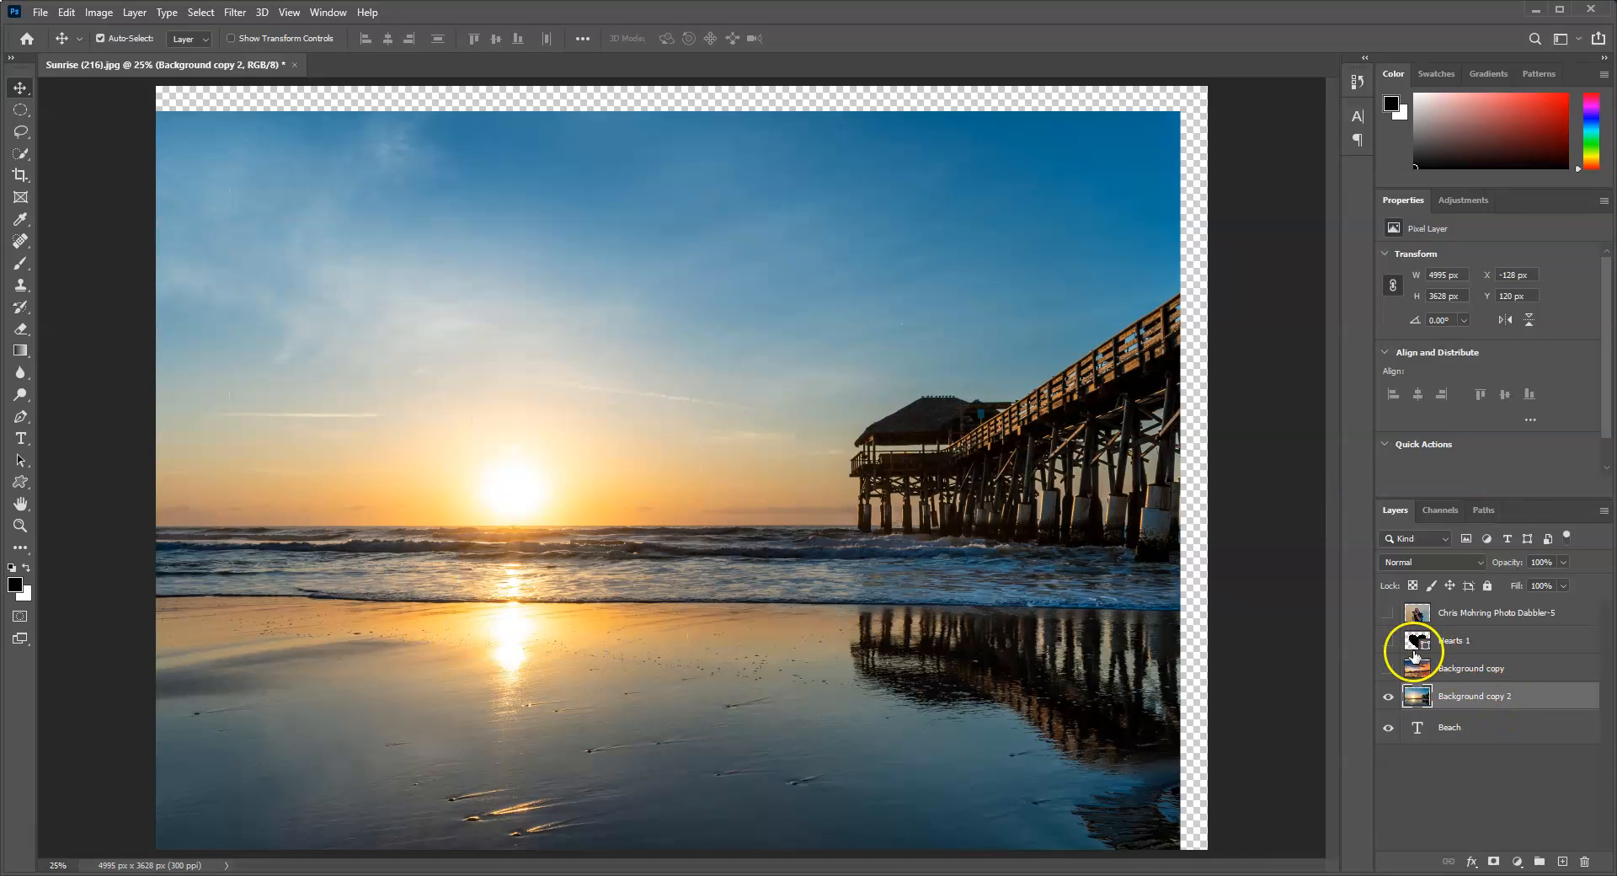
{"action": "left_click", "coordinate": [1388, 641]}
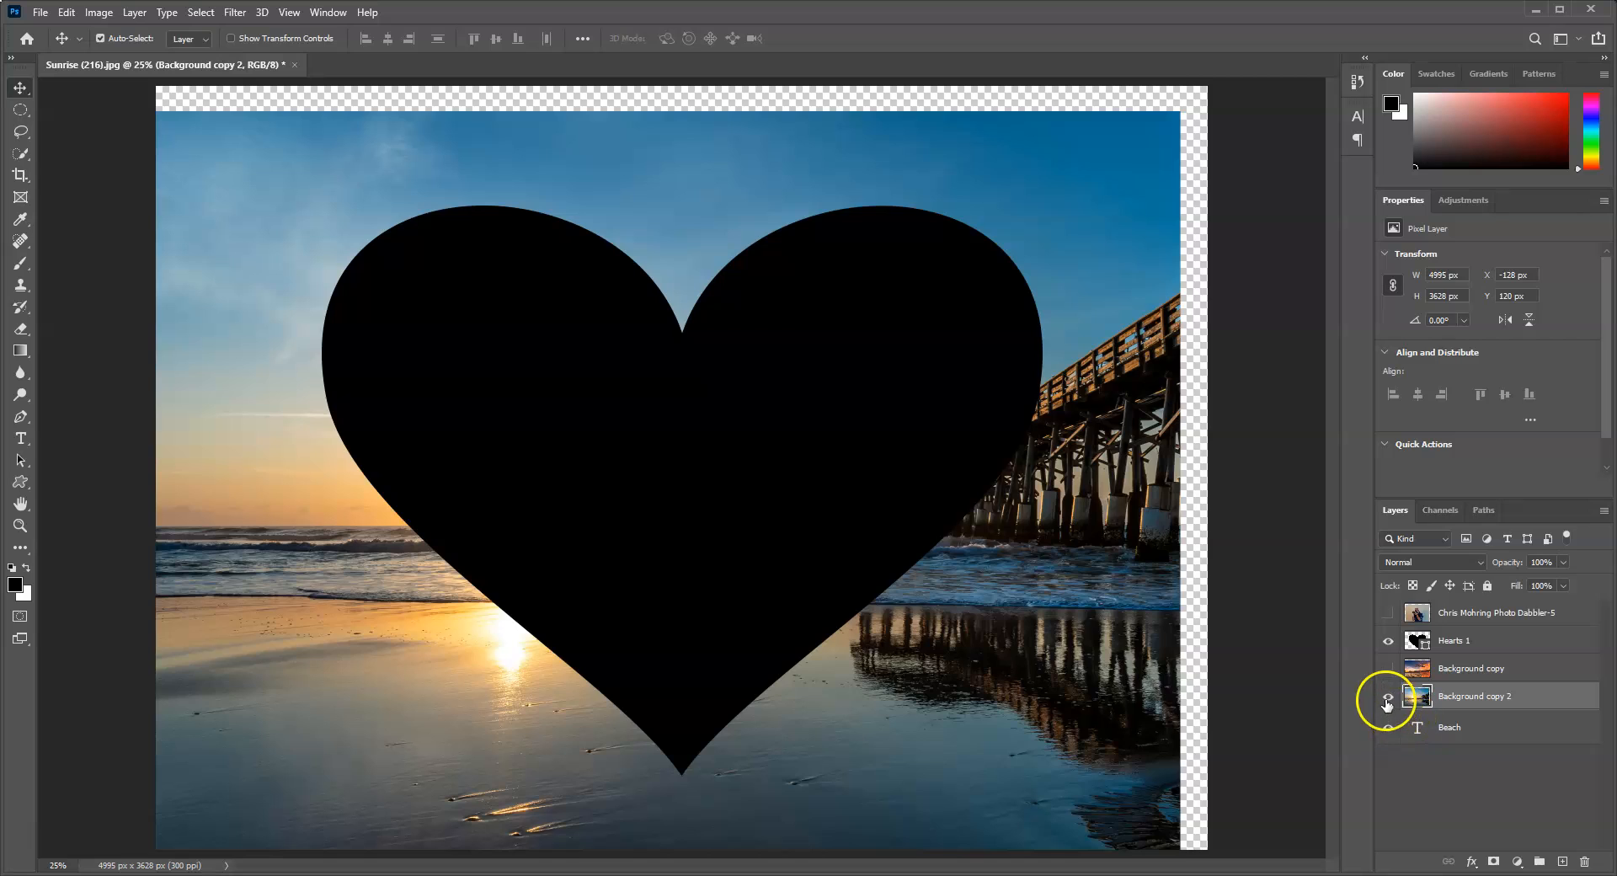
{"action": "left_click", "coordinate": [1388, 699]}
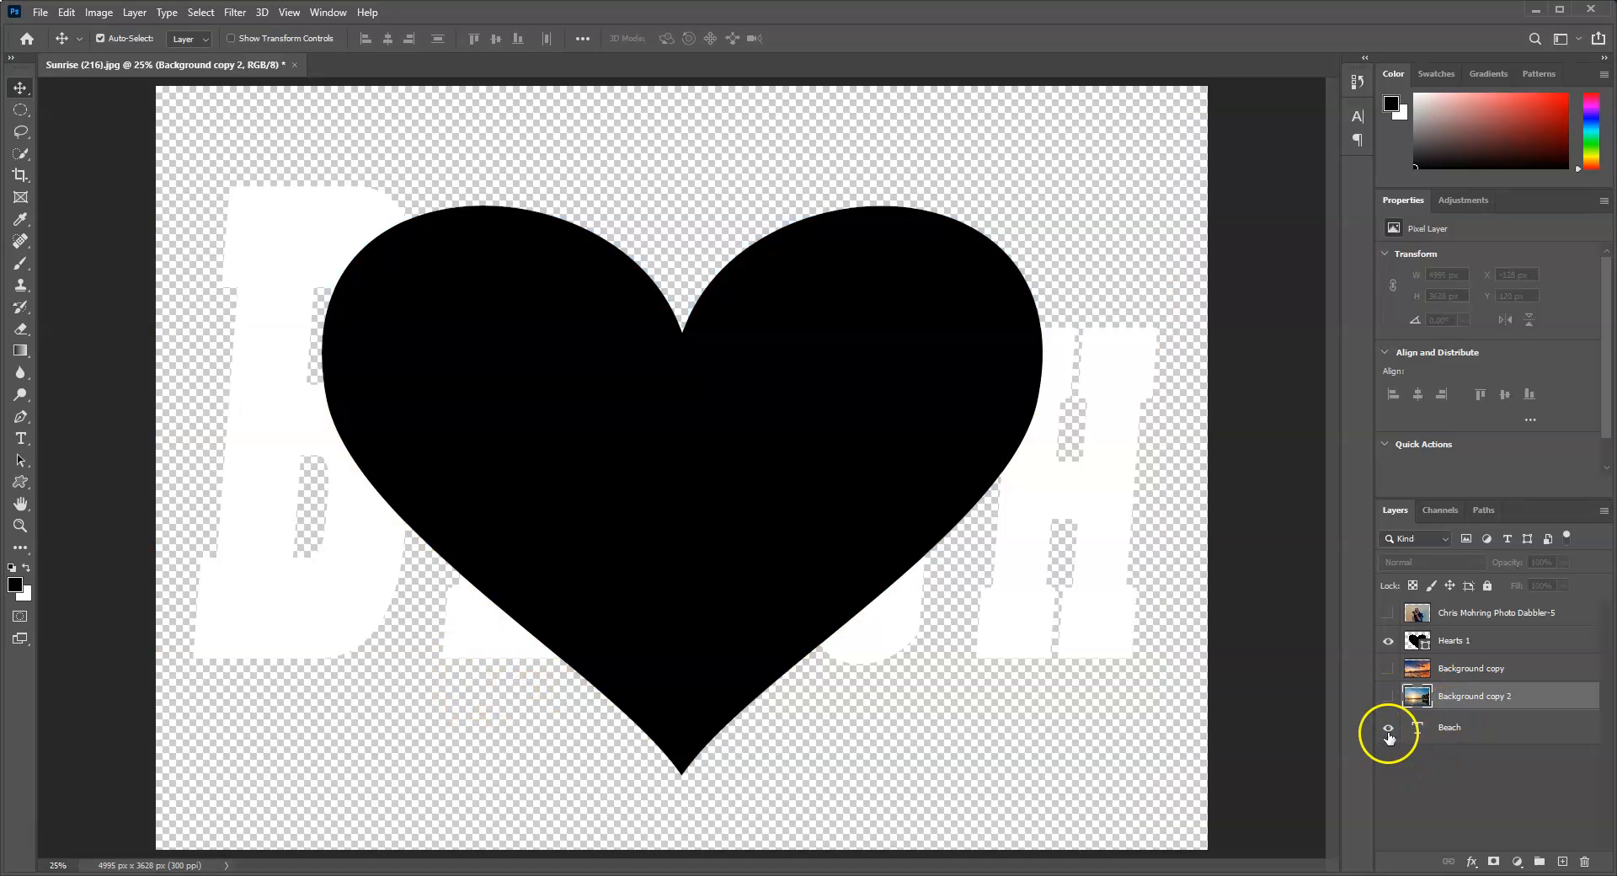
{"action": "left_click", "coordinate": [1389, 729]}
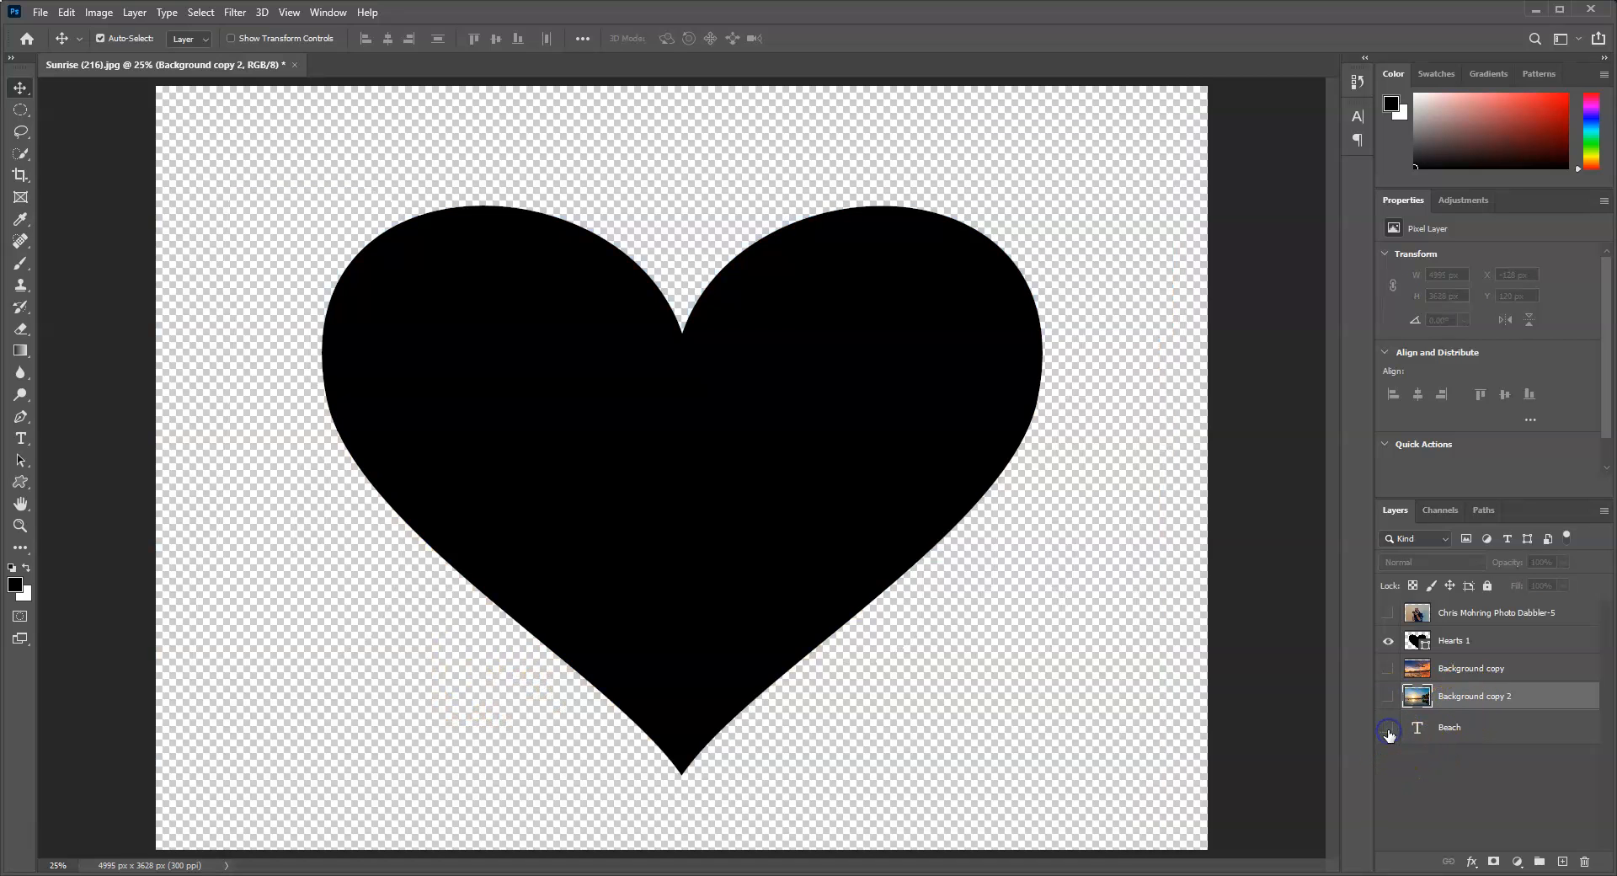
Step: Move the Background copy sunset layer directly above Hearts 1, make it visible, and clip it to the heart
{"action": "left_click", "coordinate": [1459, 670]}
{"action": "left_click_drag", "start_coordinate": [1447, 671], "coordinate": [1453, 644]}
{"action": "left_click", "coordinate": [1387, 641]}
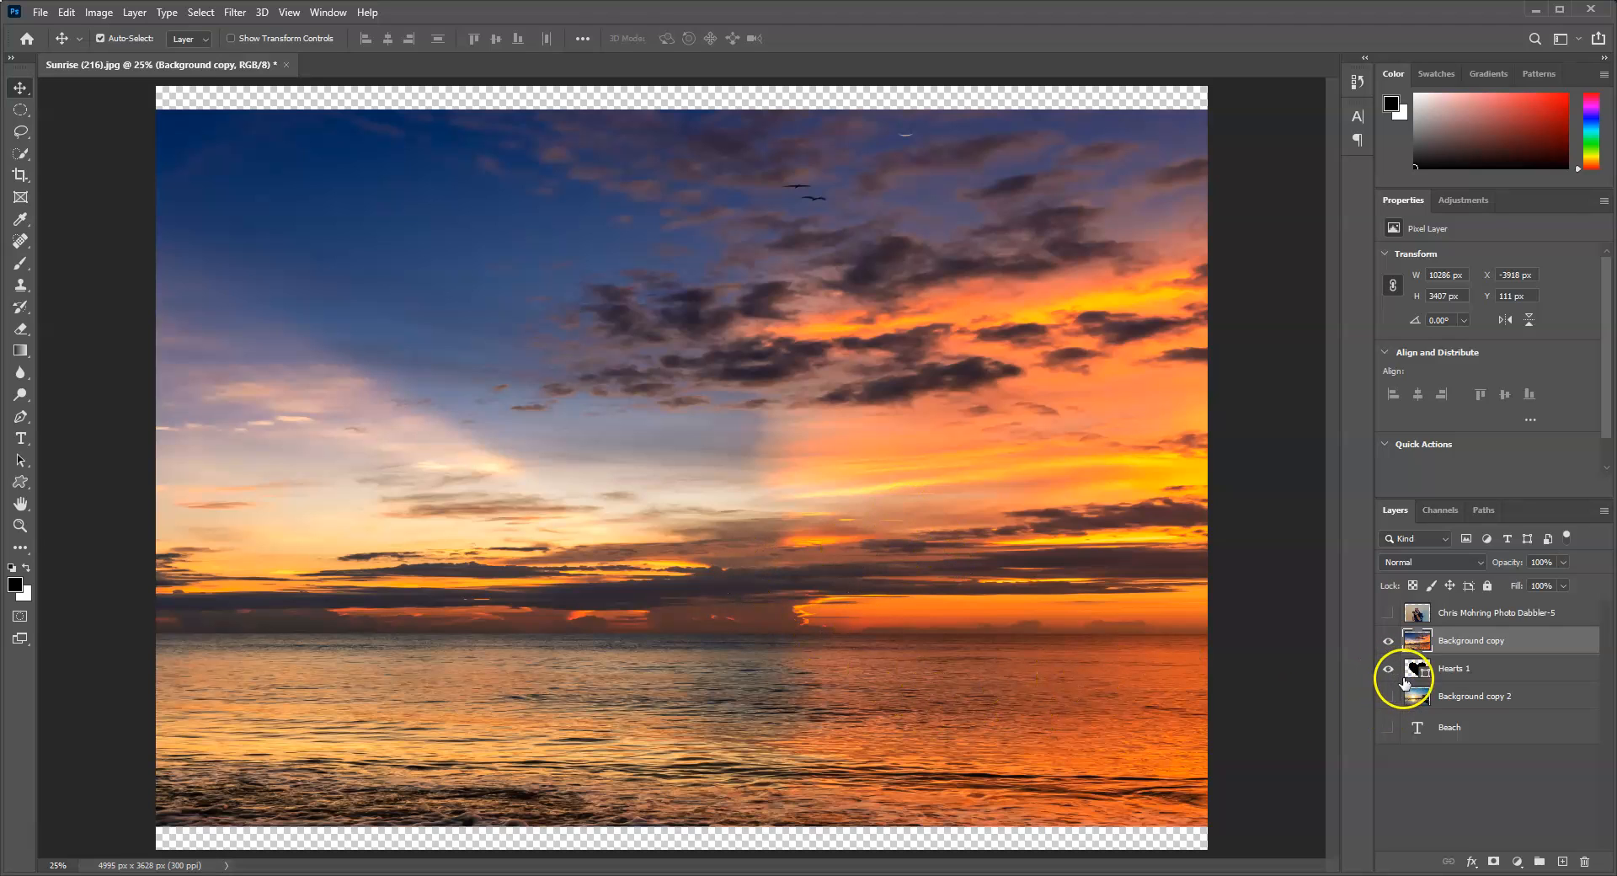
{"action": "right_click", "coordinate": [1462, 642]}
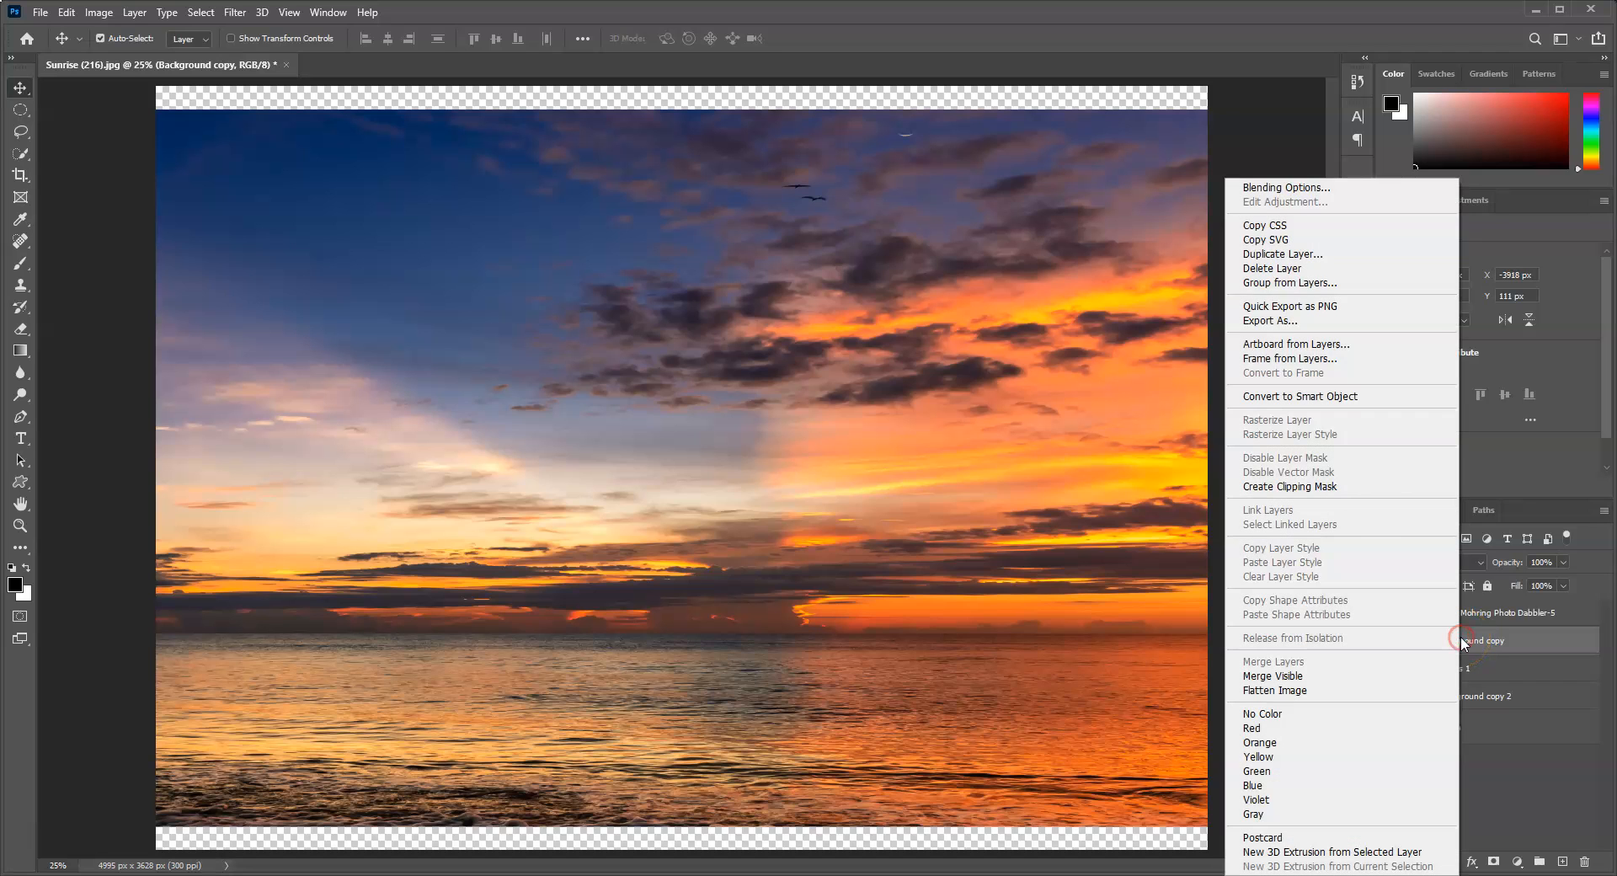
{"action": "left_click", "coordinate": [1327, 487]}
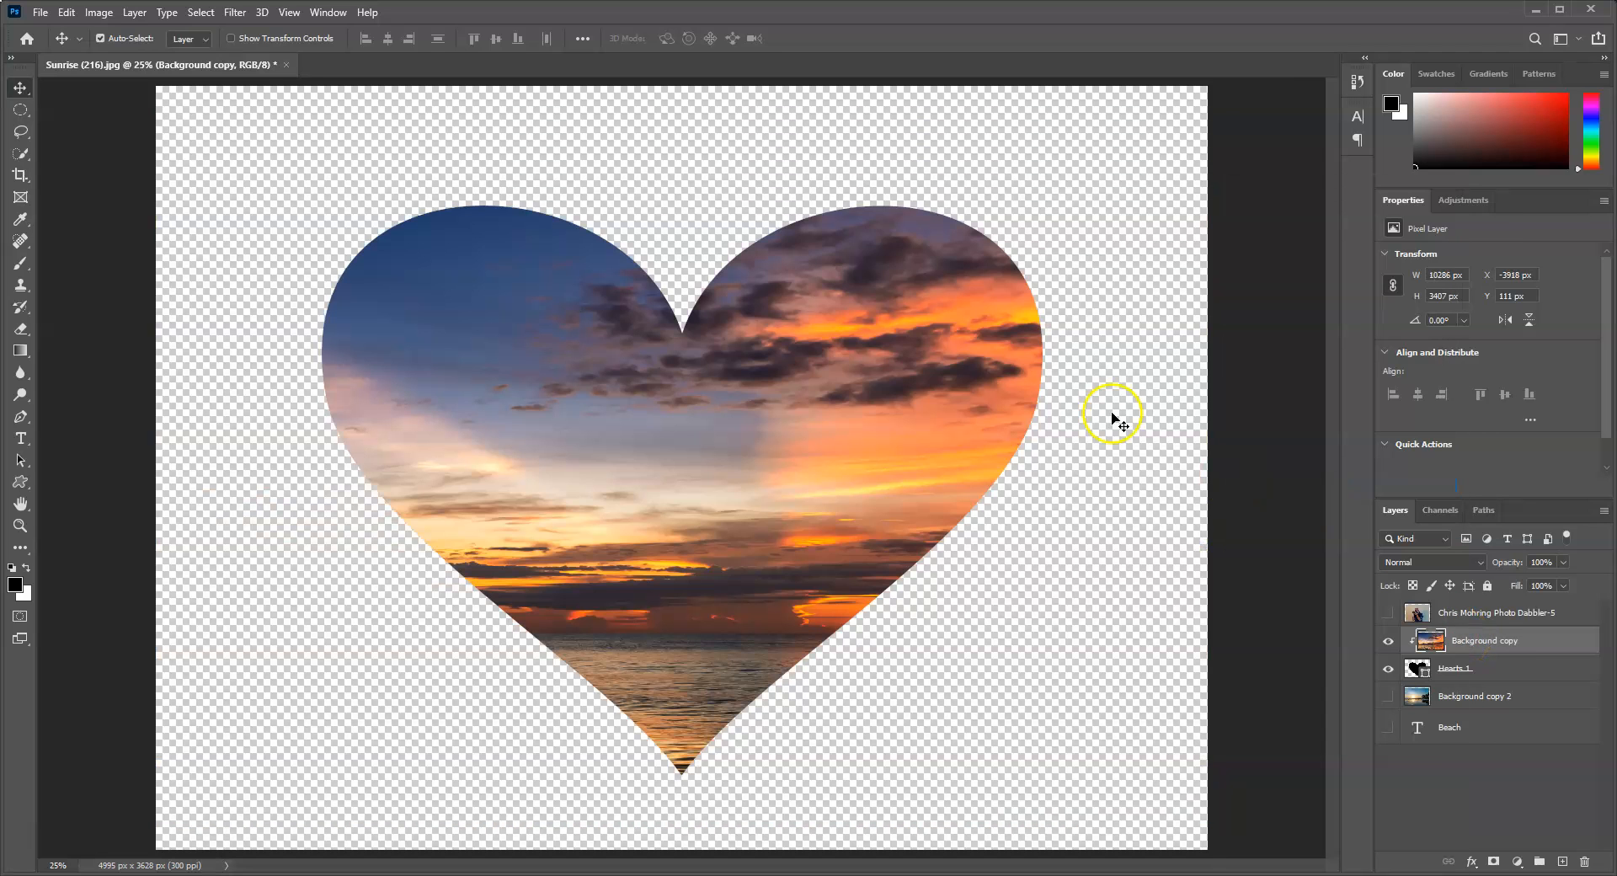
Step: Scale the clipped sunset image to 86.56% and reposition it so the sky and sea fill the heart
{"action": "left_click_drag", "start_coordinate": [792, 476], "coordinate": [704, 481]}
{"action": "key", "text": "ctrl+t"}
{"action": "left_click", "coordinate": [681, 284]}
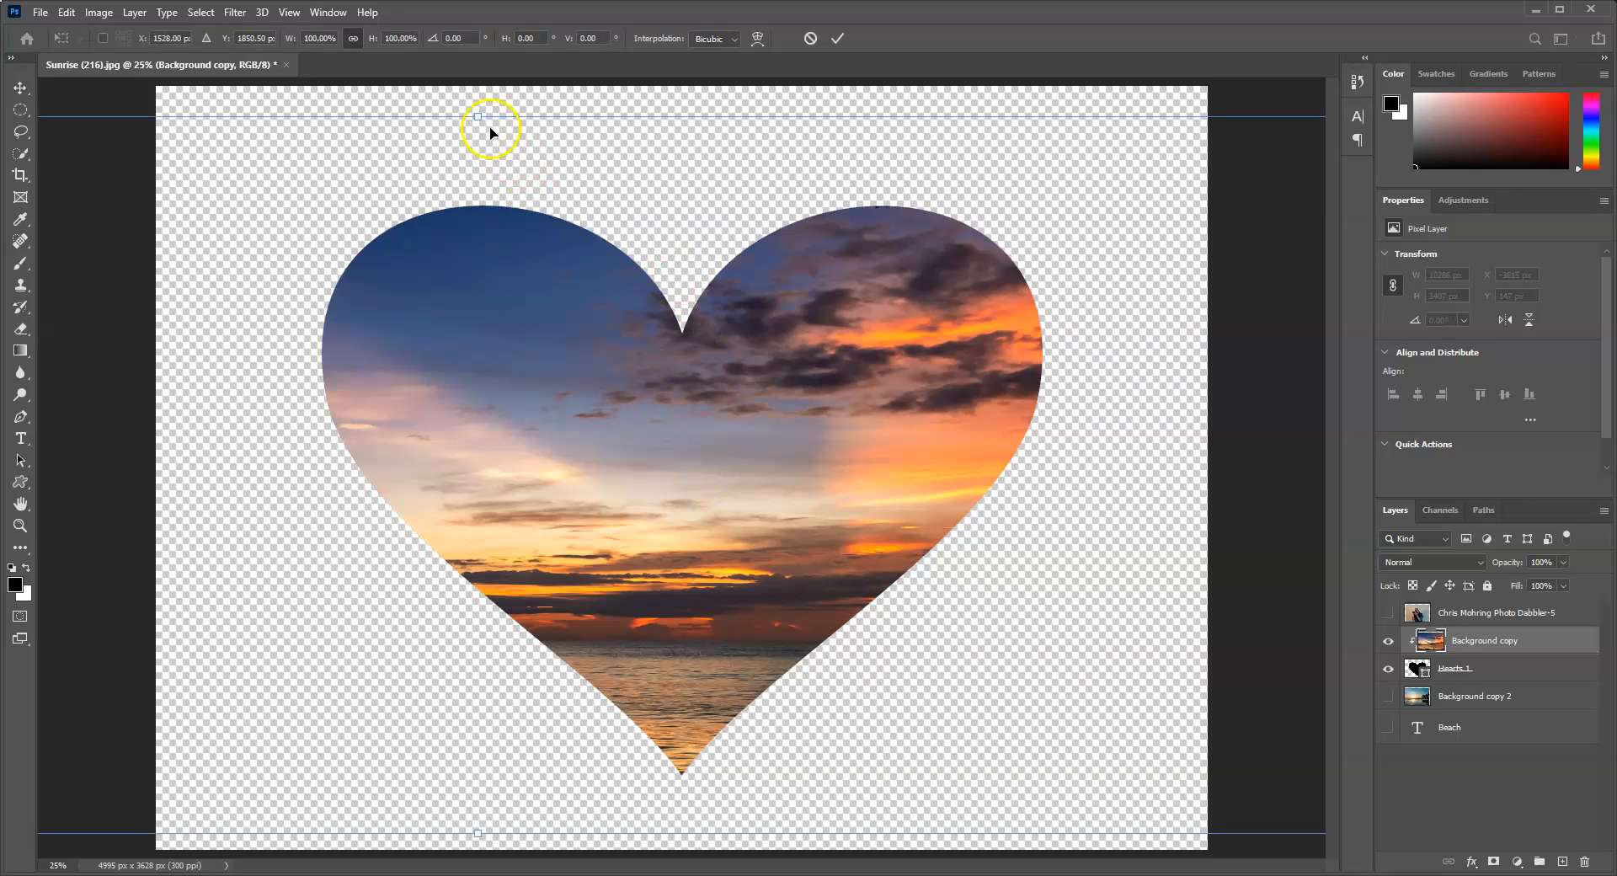
{"action": "left_click_drag", "start_coordinate": [478, 112], "coordinate": [823, 306]}
{"action": "left_click_drag", "start_coordinate": [892, 444], "coordinate": [1019, 602]}
{"action": "left_click", "coordinate": [761, 469]}
{"action": "left_click_drag", "start_coordinate": [747, 501], "coordinate": [747, 785]}
{"action": "left_click_drag", "start_coordinate": [731, 721], "coordinate": [668, 596]}
{"action": "left_click_drag", "start_coordinate": [682, 671], "coordinate": [691, 784]}
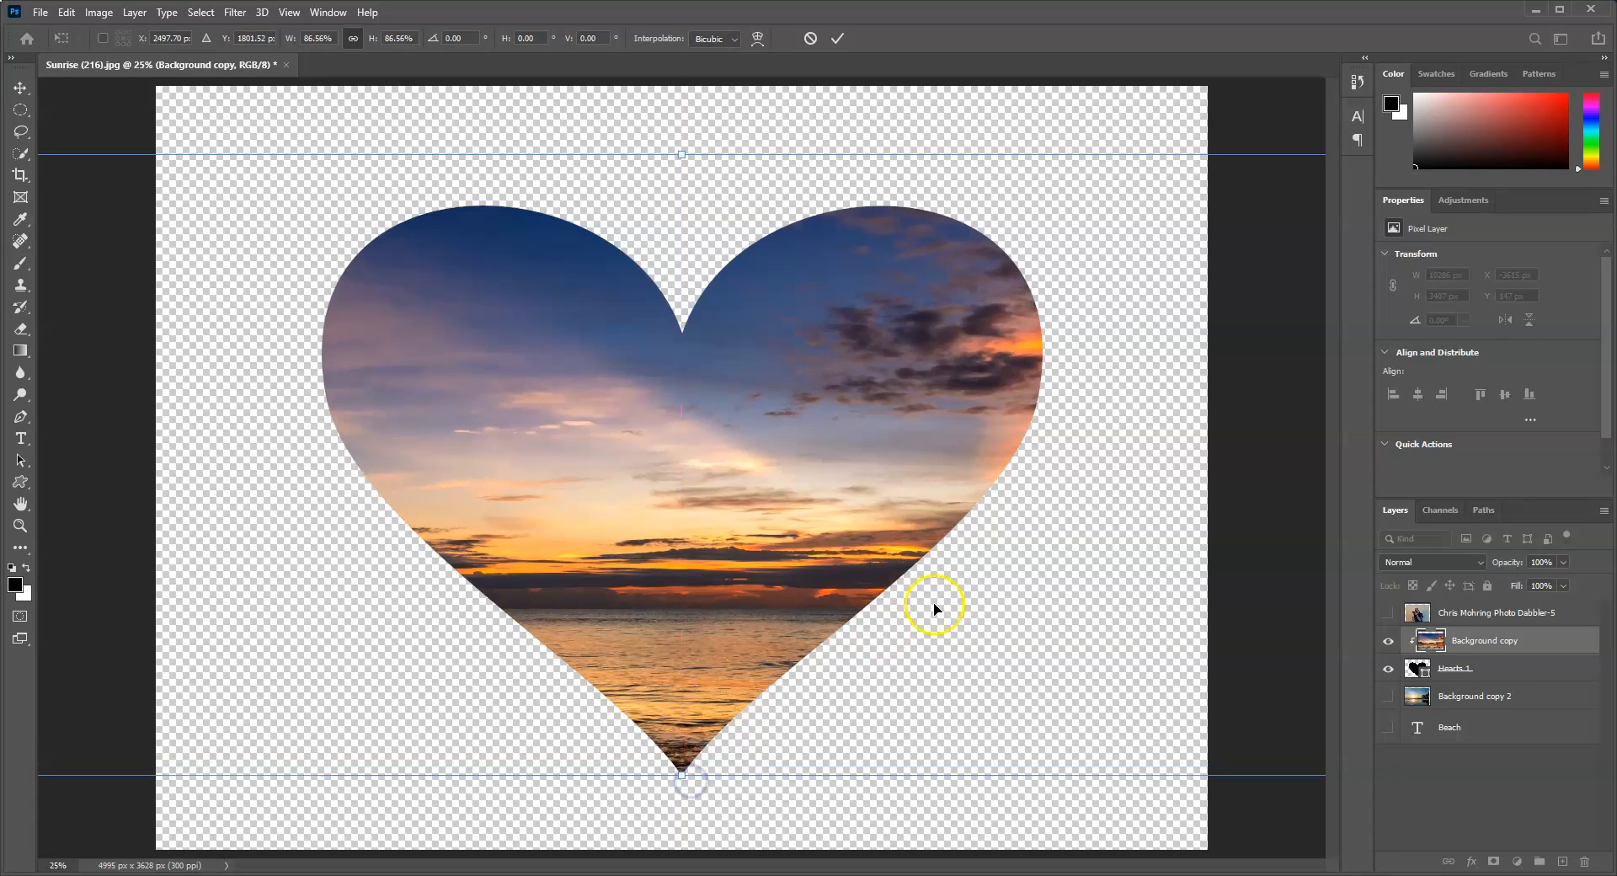
Step: Show the Beach text layer and stack it directly above the Background copy layer
{"action": "left_click", "coordinate": [1386, 727]}
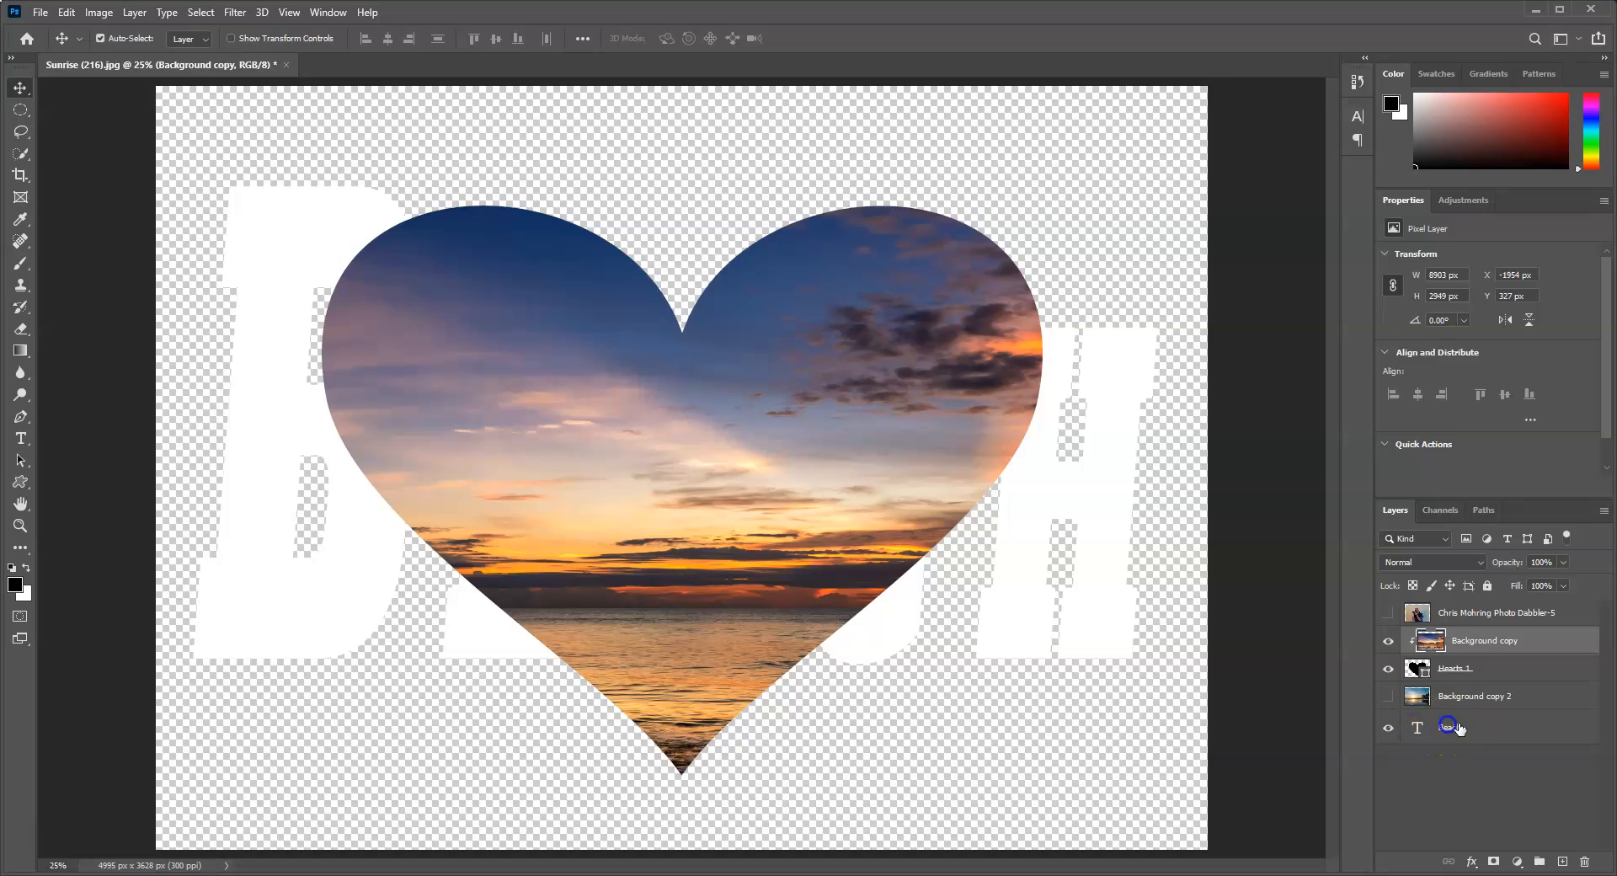
{"action": "left_click", "coordinate": [1449, 727]}
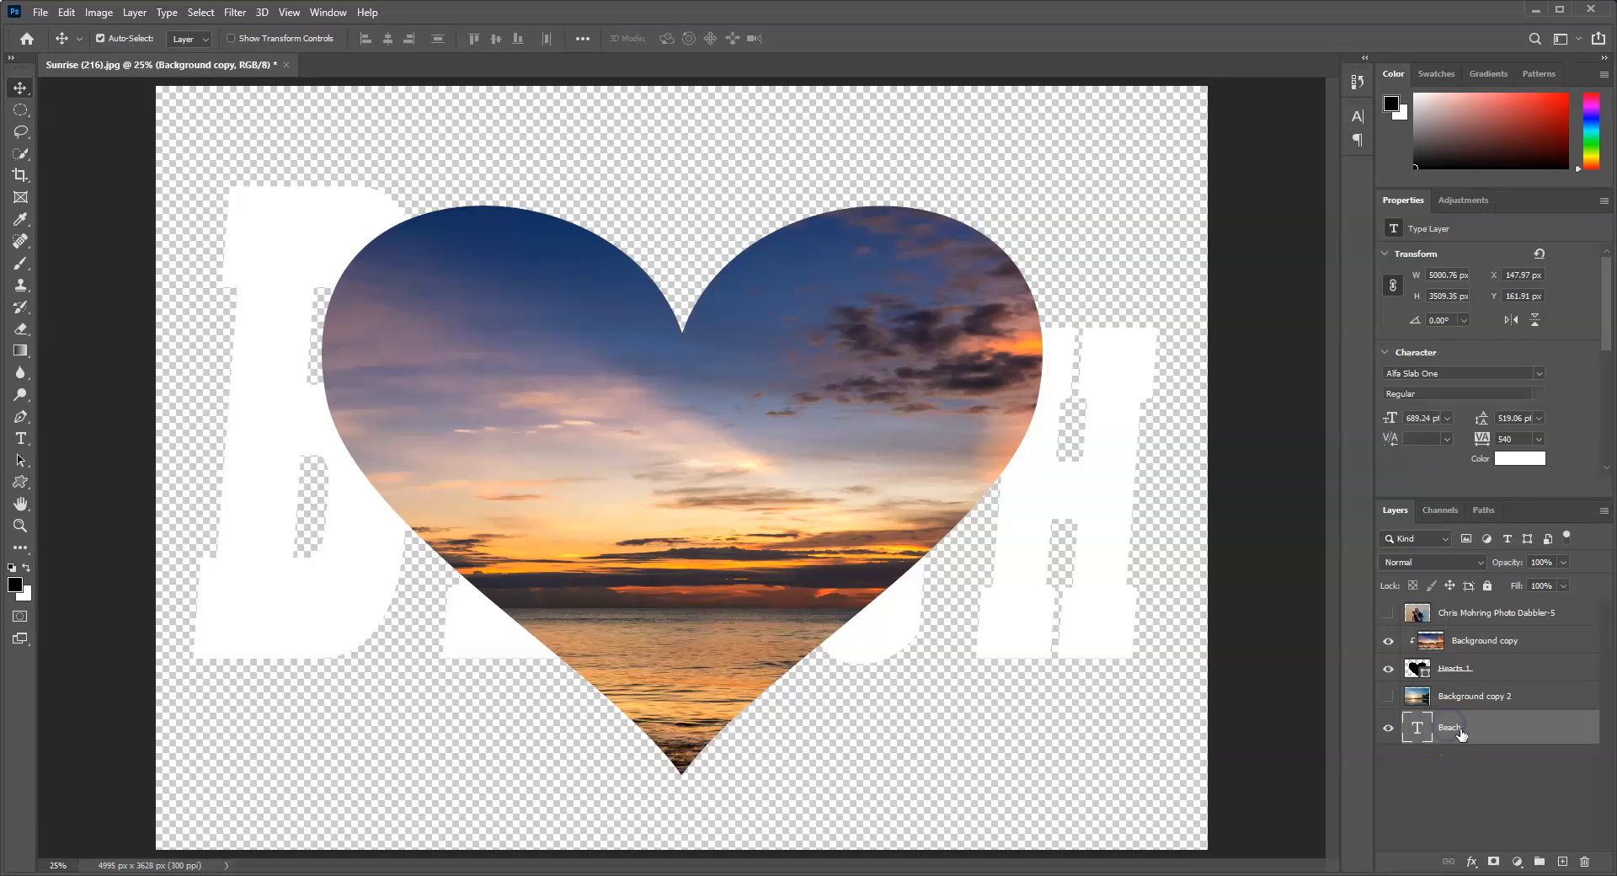
{"action": "left_click_drag", "start_coordinate": [1466, 630], "coordinate": [1468, 640]}
Step: Clip the Beach text layer to the heart along with the sunset image
{"action": "right_click", "coordinate": [1464, 642]}
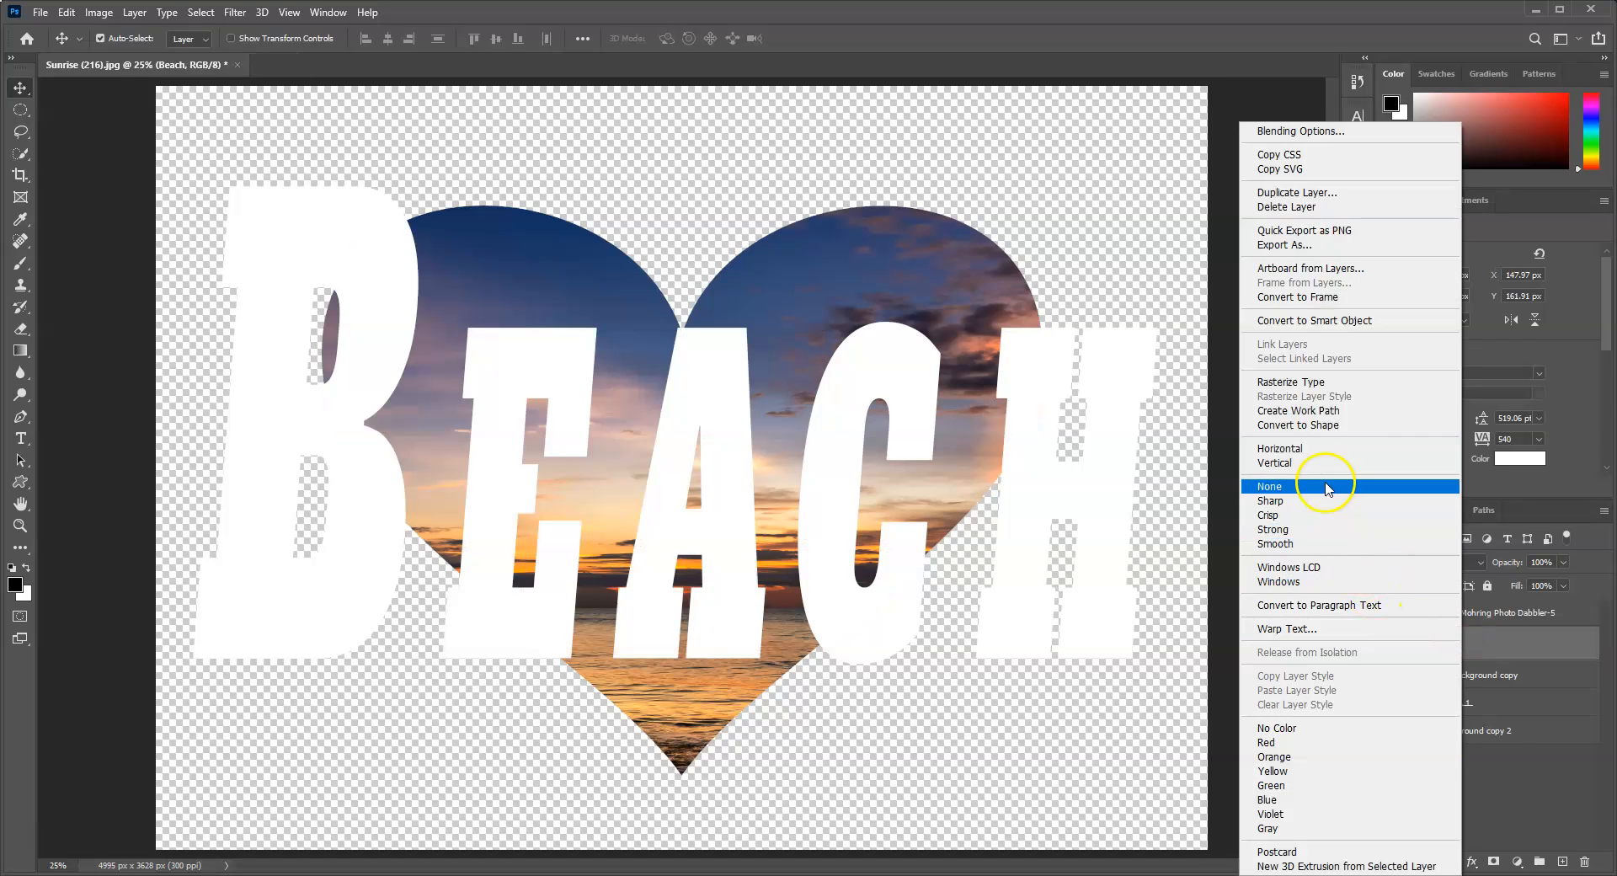
{"action": "left_click", "coordinate": [1565, 649]}
{"action": "right_click", "coordinate": [1521, 643]}
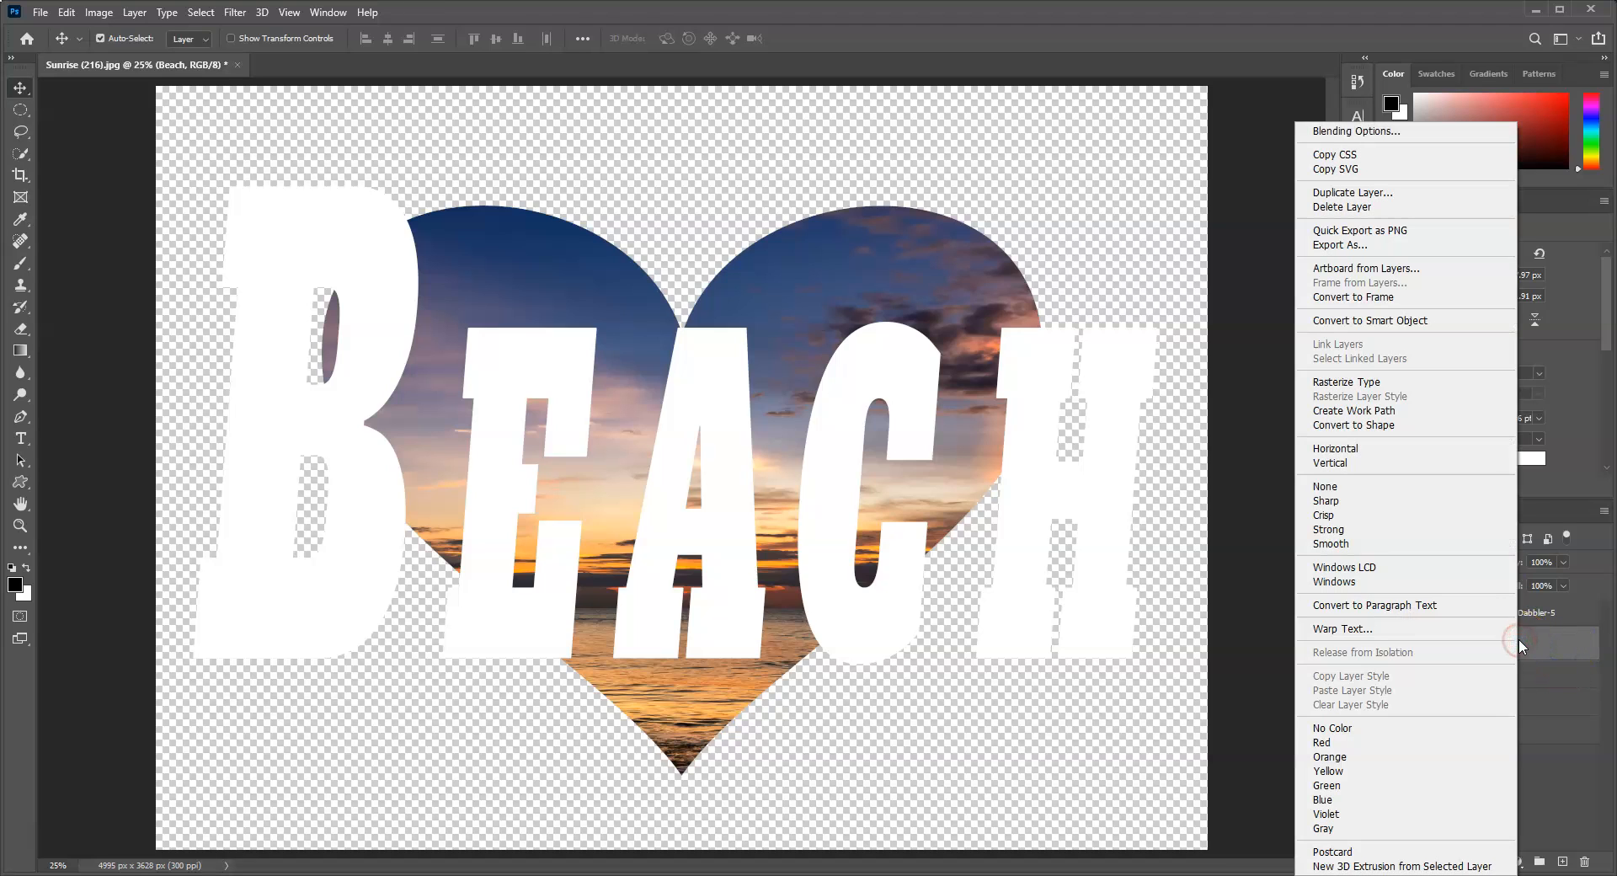
{"action": "left_click", "coordinate": [1569, 642]}
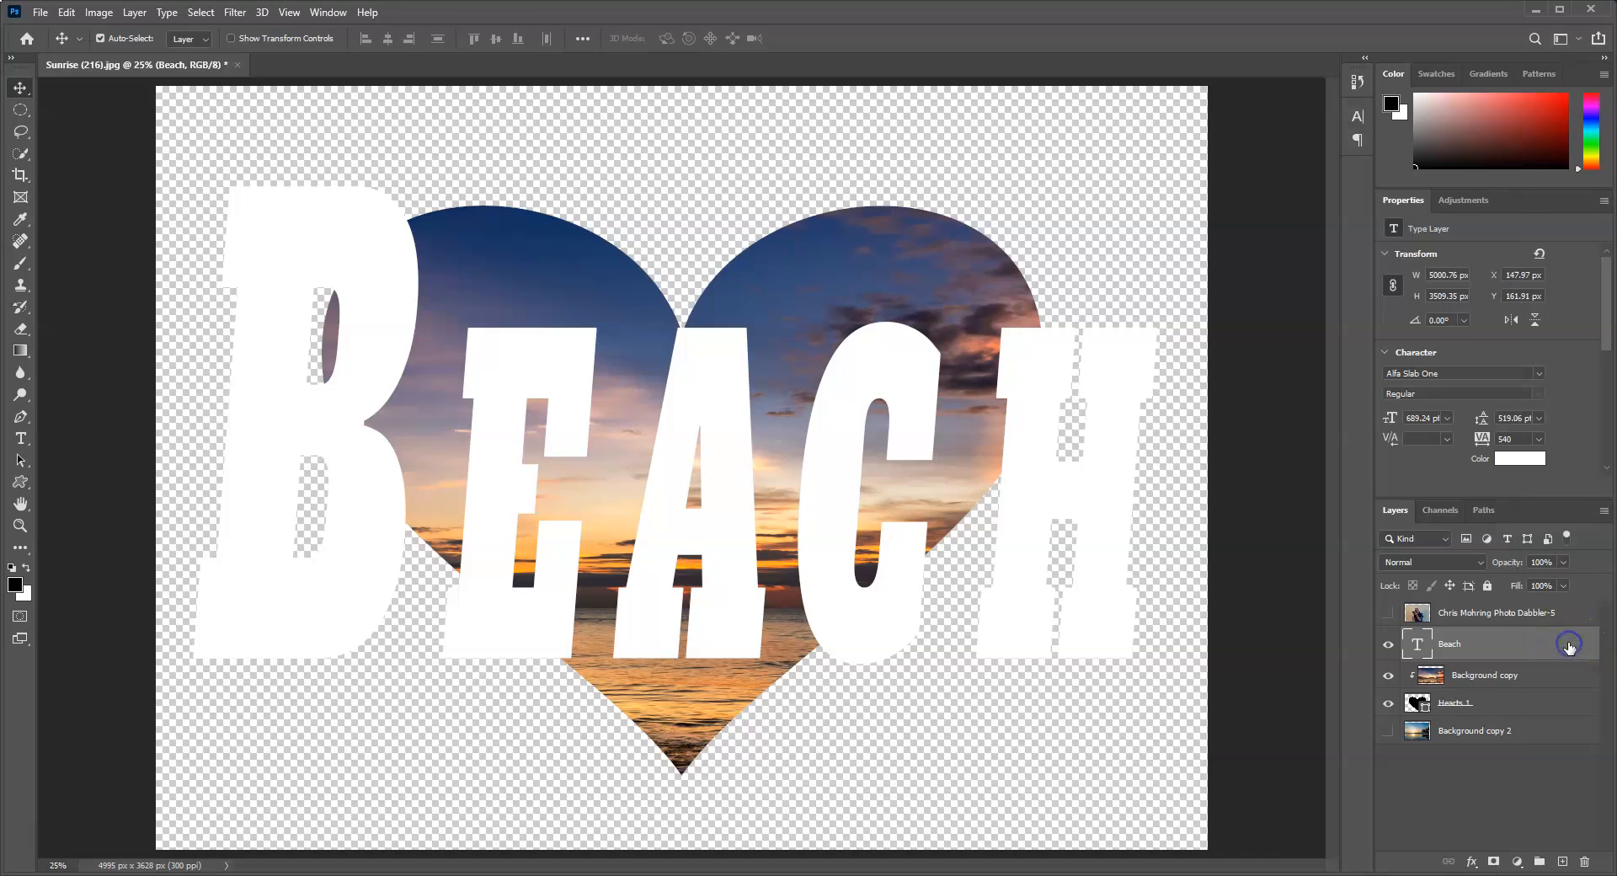
{"action": "left_click_drag", "start_coordinate": [1511, 672], "coordinate": [1511, 655]}
{"action": "left_click", "coordinate": [1511, 656], "text": "alt"}
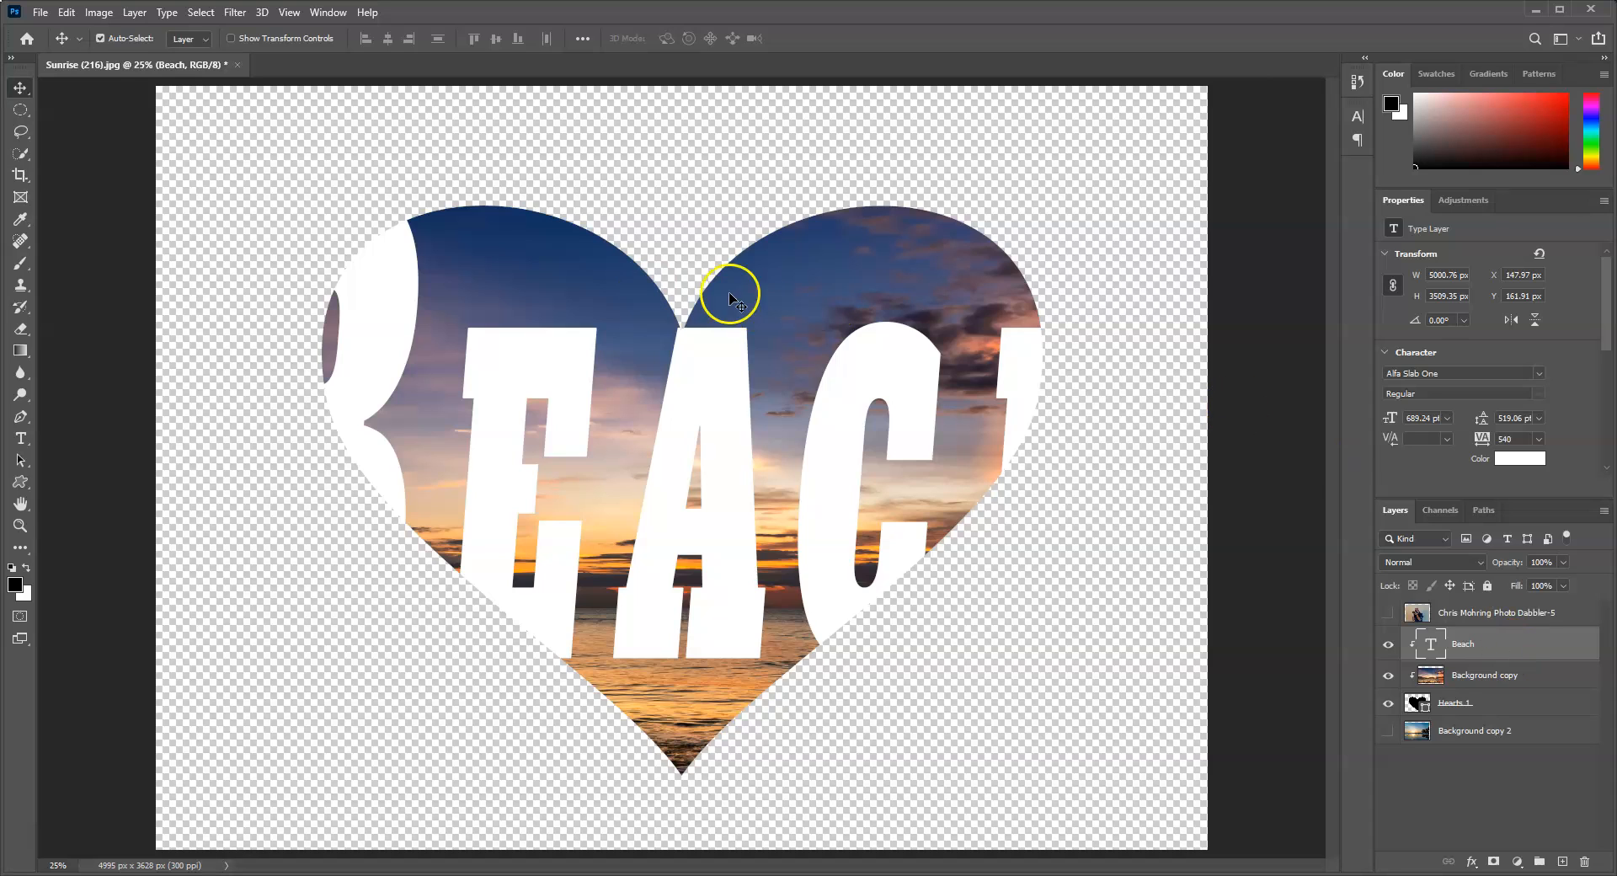
Step: Scale the Beach text to 55.13% and position it across the middle of the heart
{"action": "left_click_drag", "start_coordinate": [537, 381], "coordinate": [632, 365]}
{"action": "key", "text": "ctrl"}
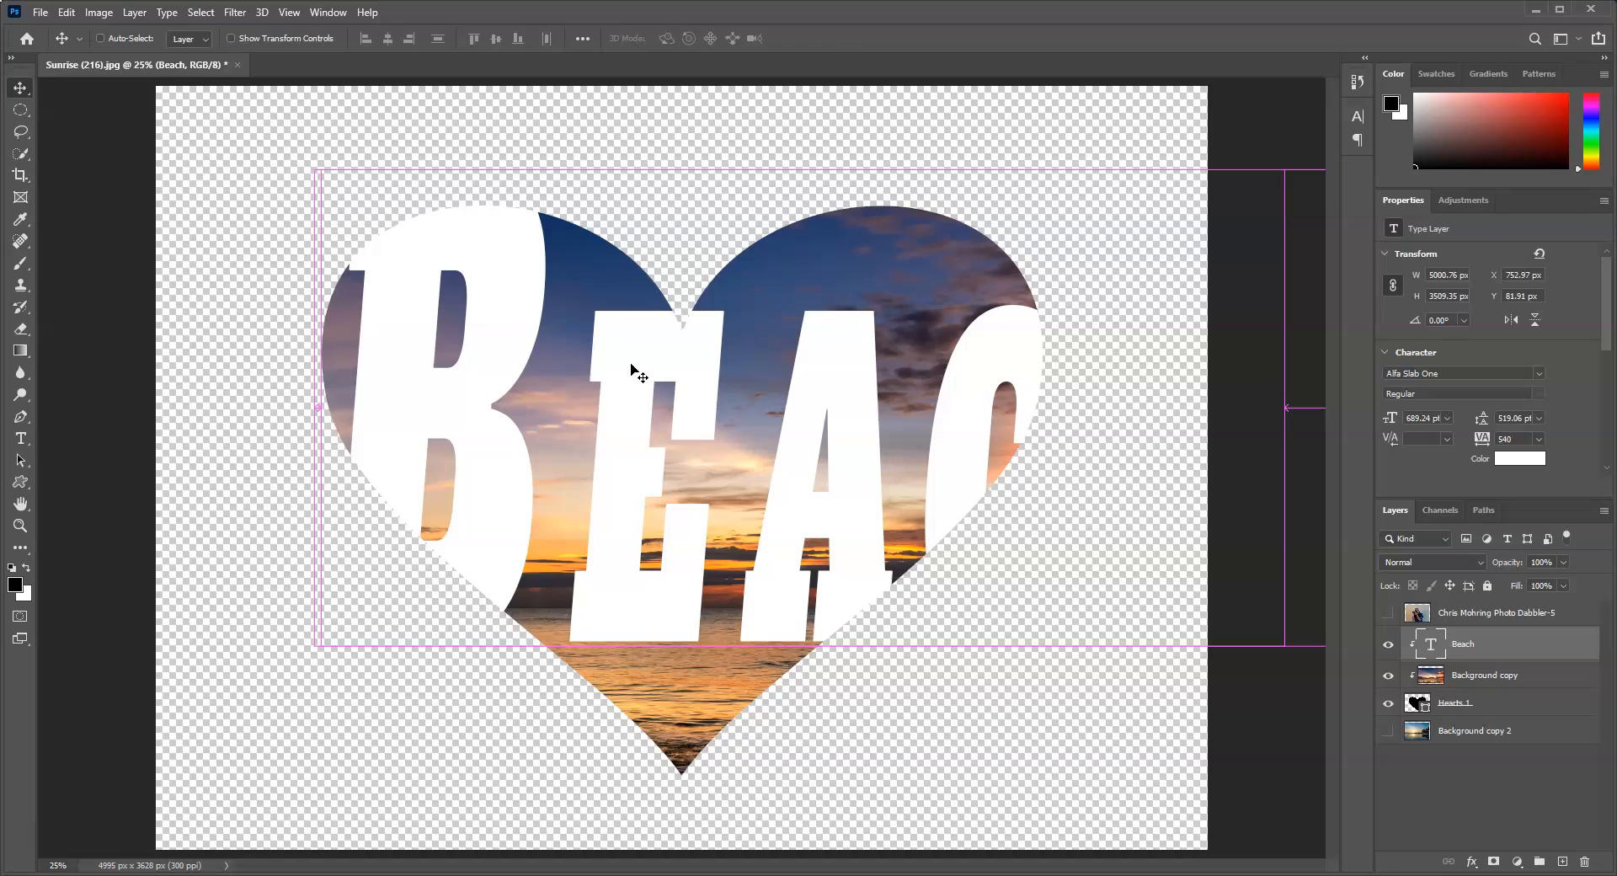
{"action": "key", "text": "ctrl+t"}
{"action": "left_click_drag", "start_coordinate": [367, 146], "coordinate": [795, 418]}
{"action": "left_click_drag", "start_coordinate": [834, 511], "coordinate": [458, 315]}
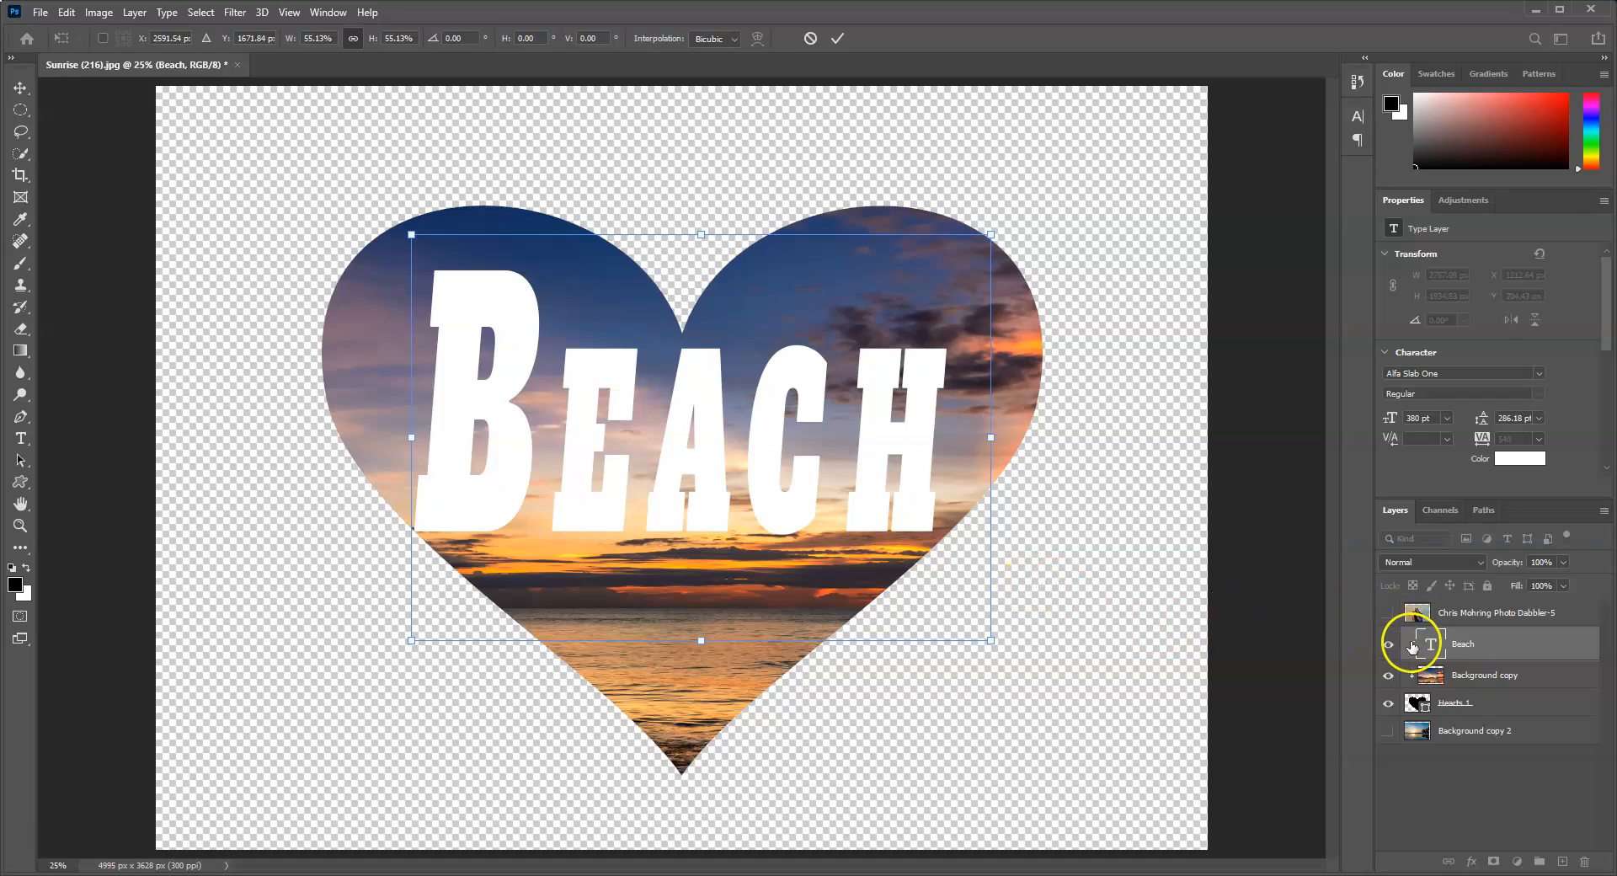
{"action": "key", "text": "Return"}
Step: Show the portrait photo layer above the Beach text, clip it to the heart and reduce its opacity to 33%
{"action": "left_click", "coordinate": [1389, 617]}
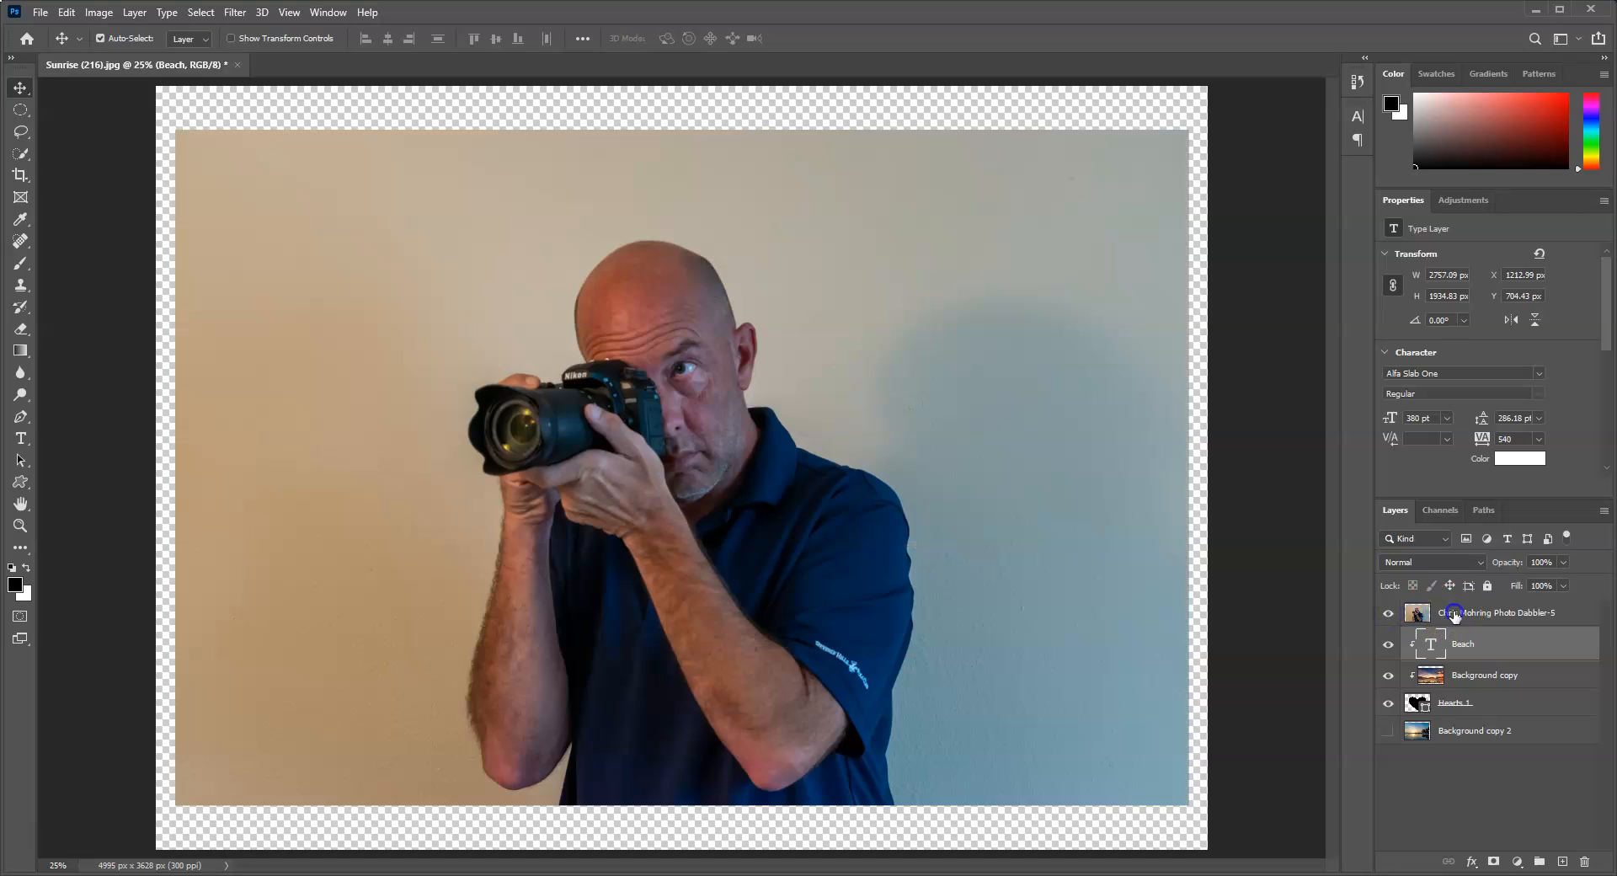
{"action": "left_click", "coordinate": [1432, 613]}
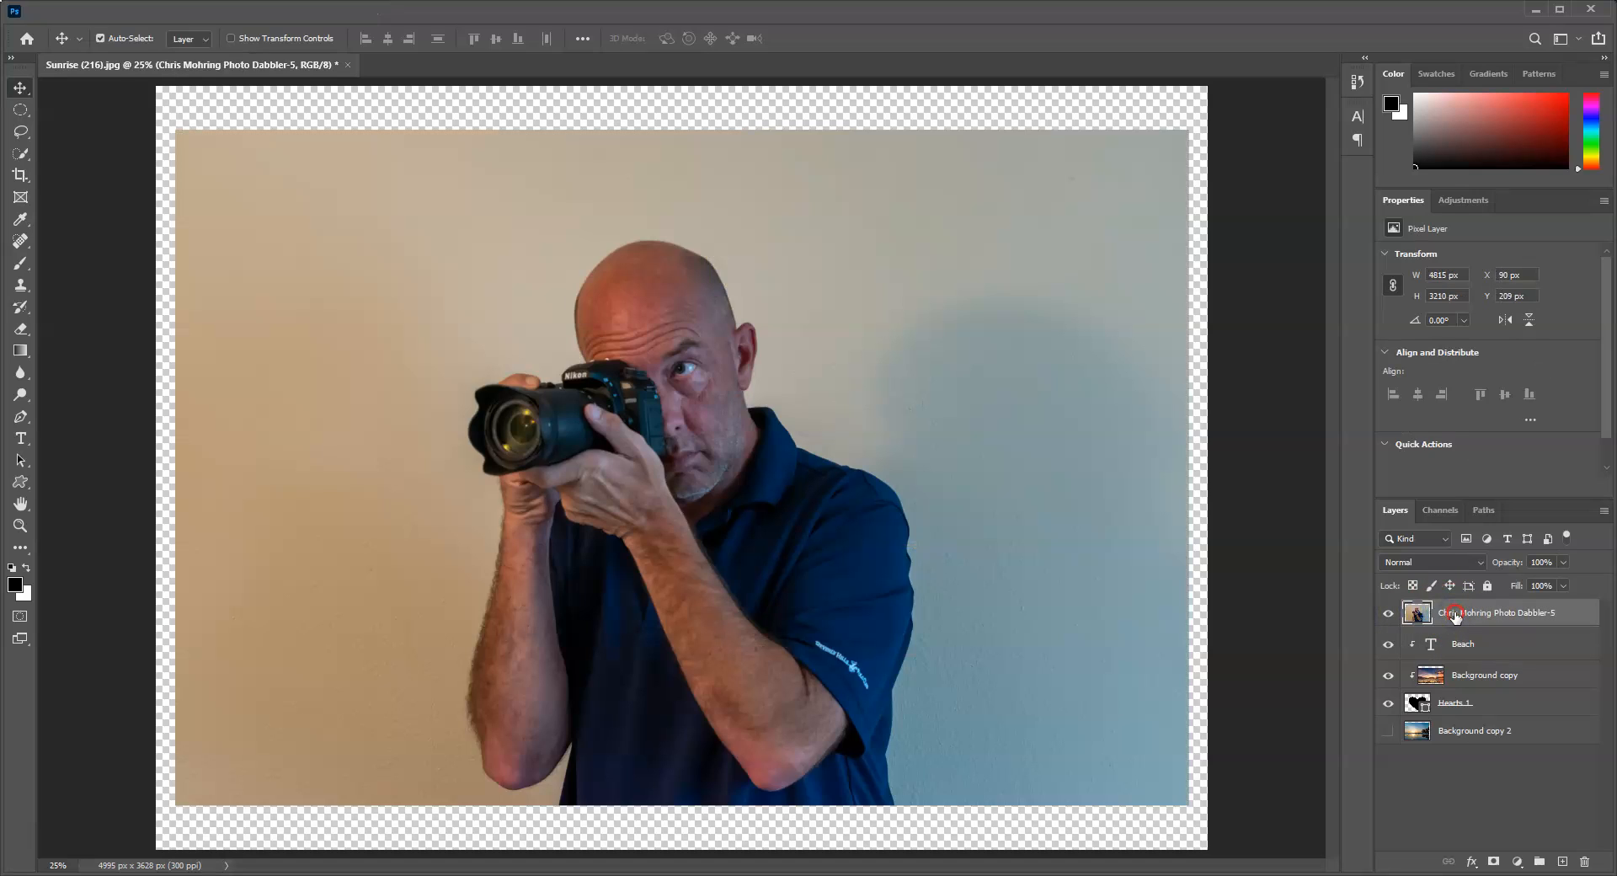
{"action": "right_click", "coordinate": [1455, 613]}
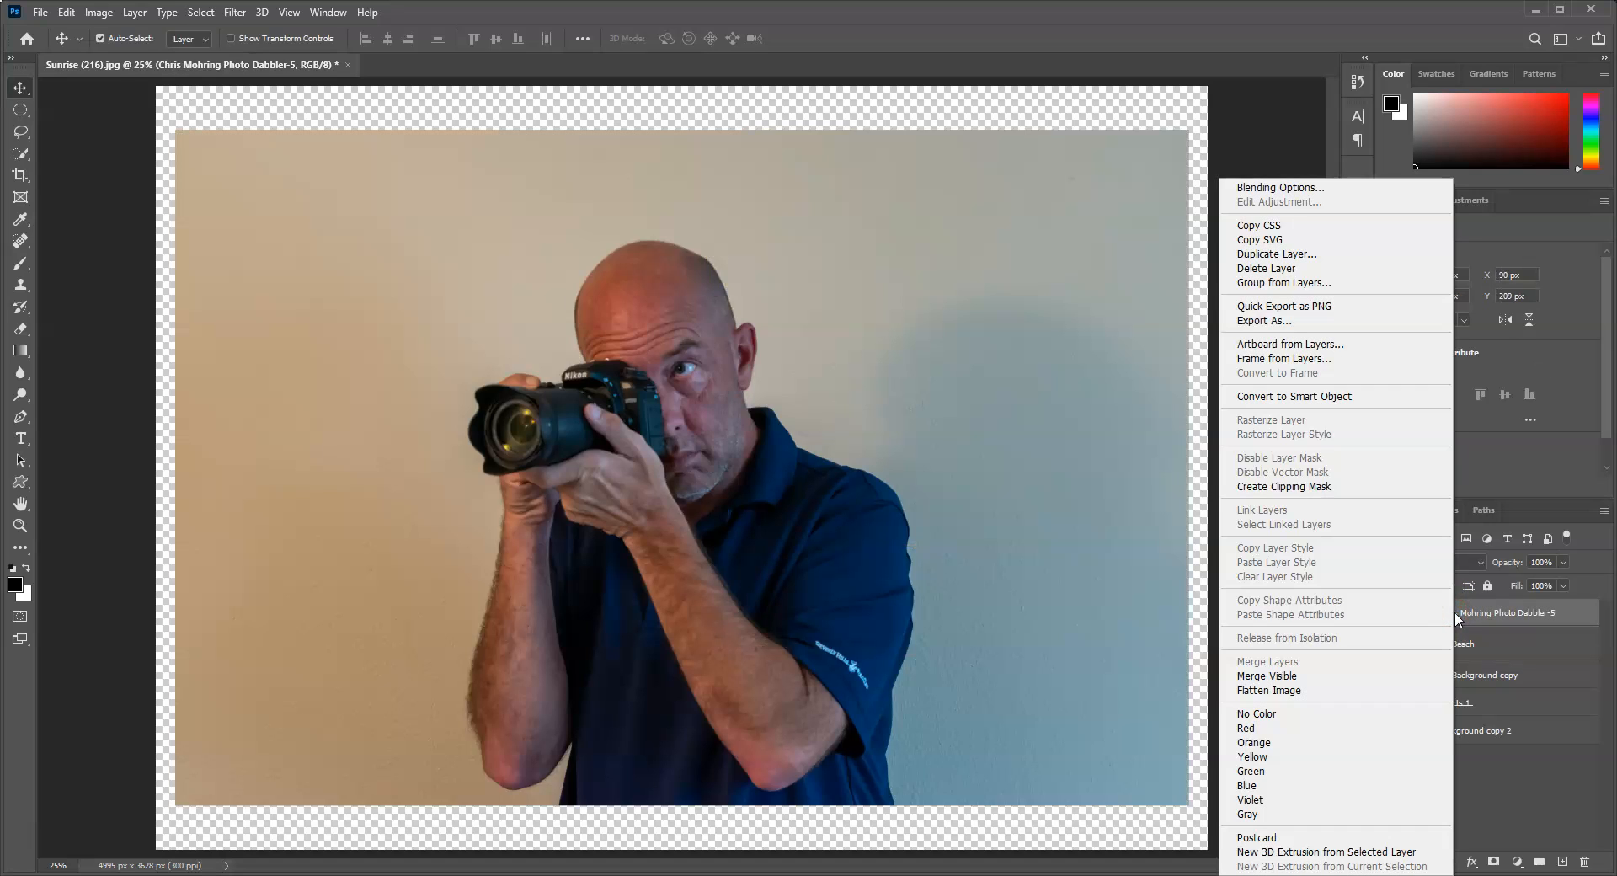
{"action": "left_click", "coordinate": [1321, 486]}
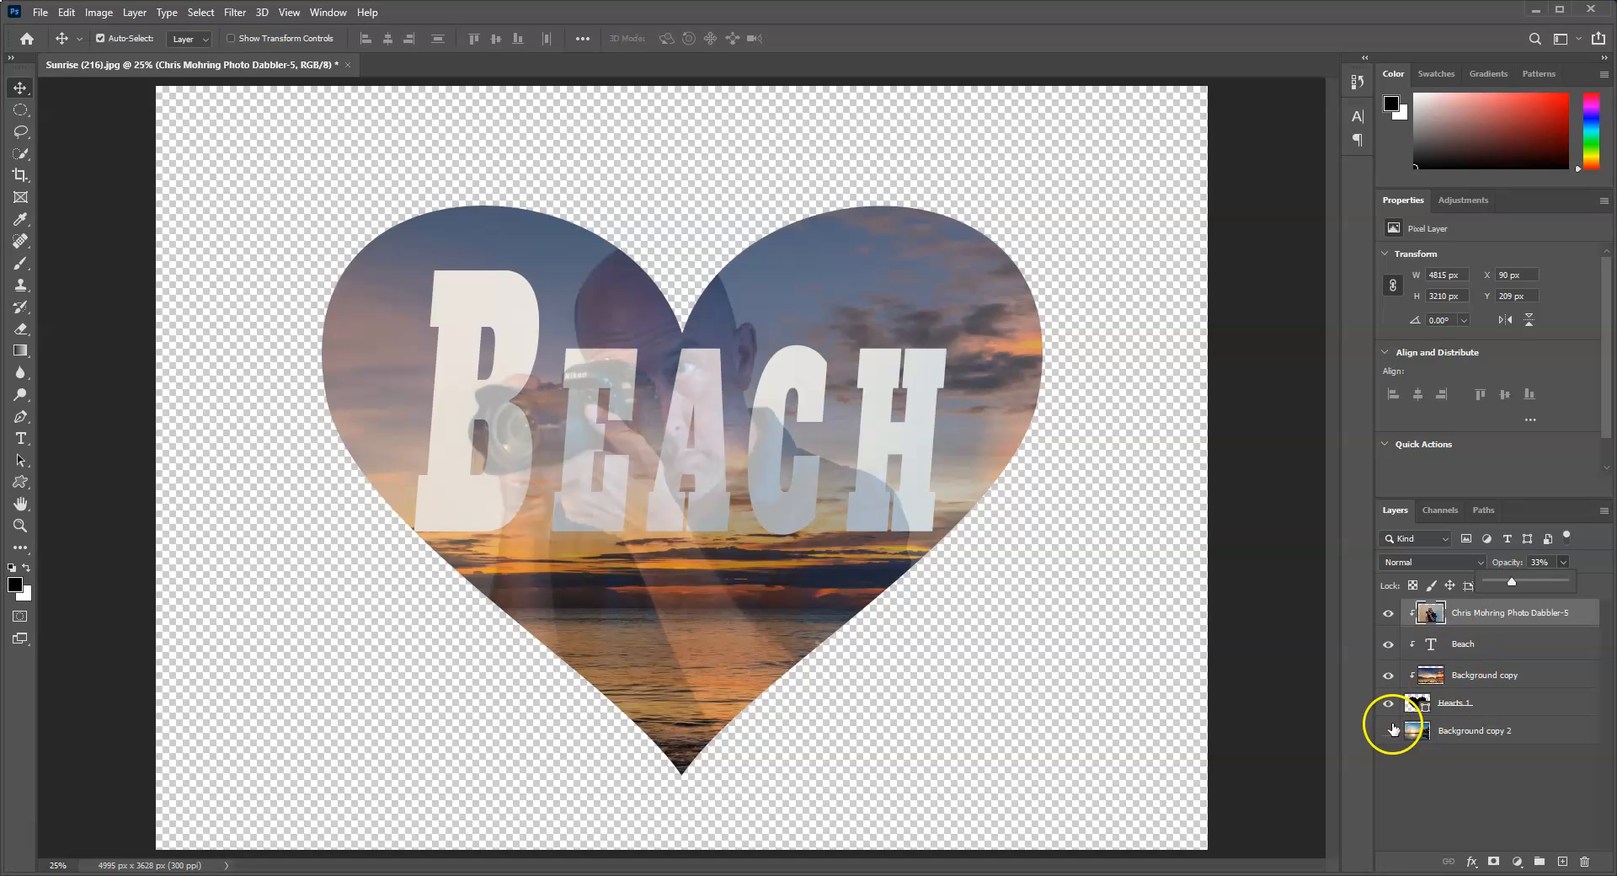
Step: Release the portrait photo and the Beach text layers from the heart's clipping mask
{"action": "right_click", "coordinate": [1468, 615]}
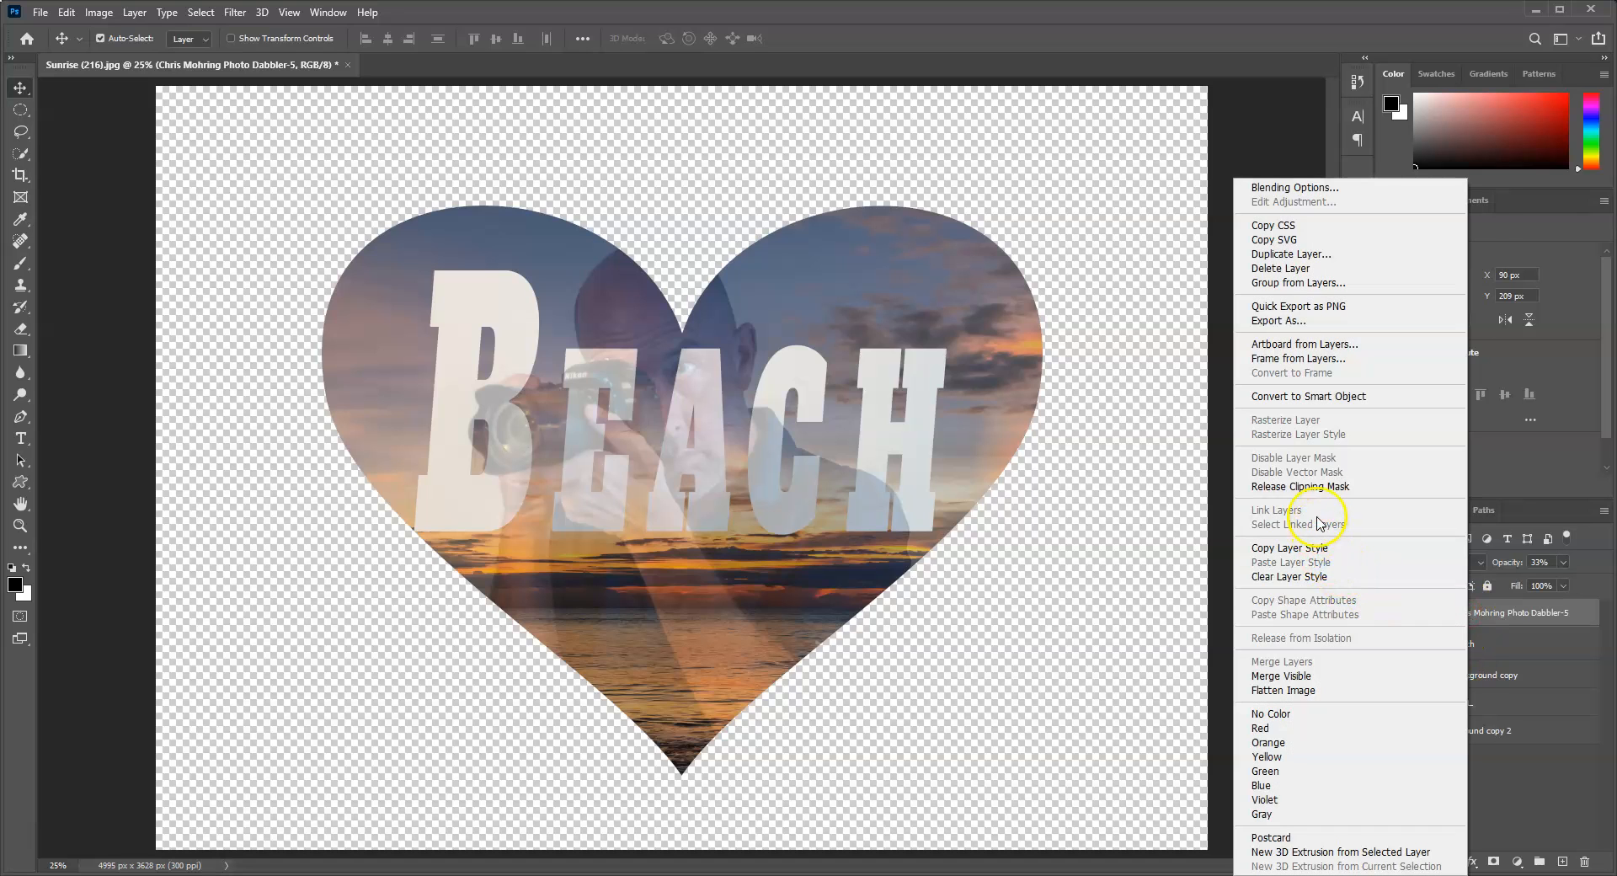
{"action": "left_click", "coordinate": [1302, 486]}
{"action": "right_click", "coordinate": [1465, 644]}
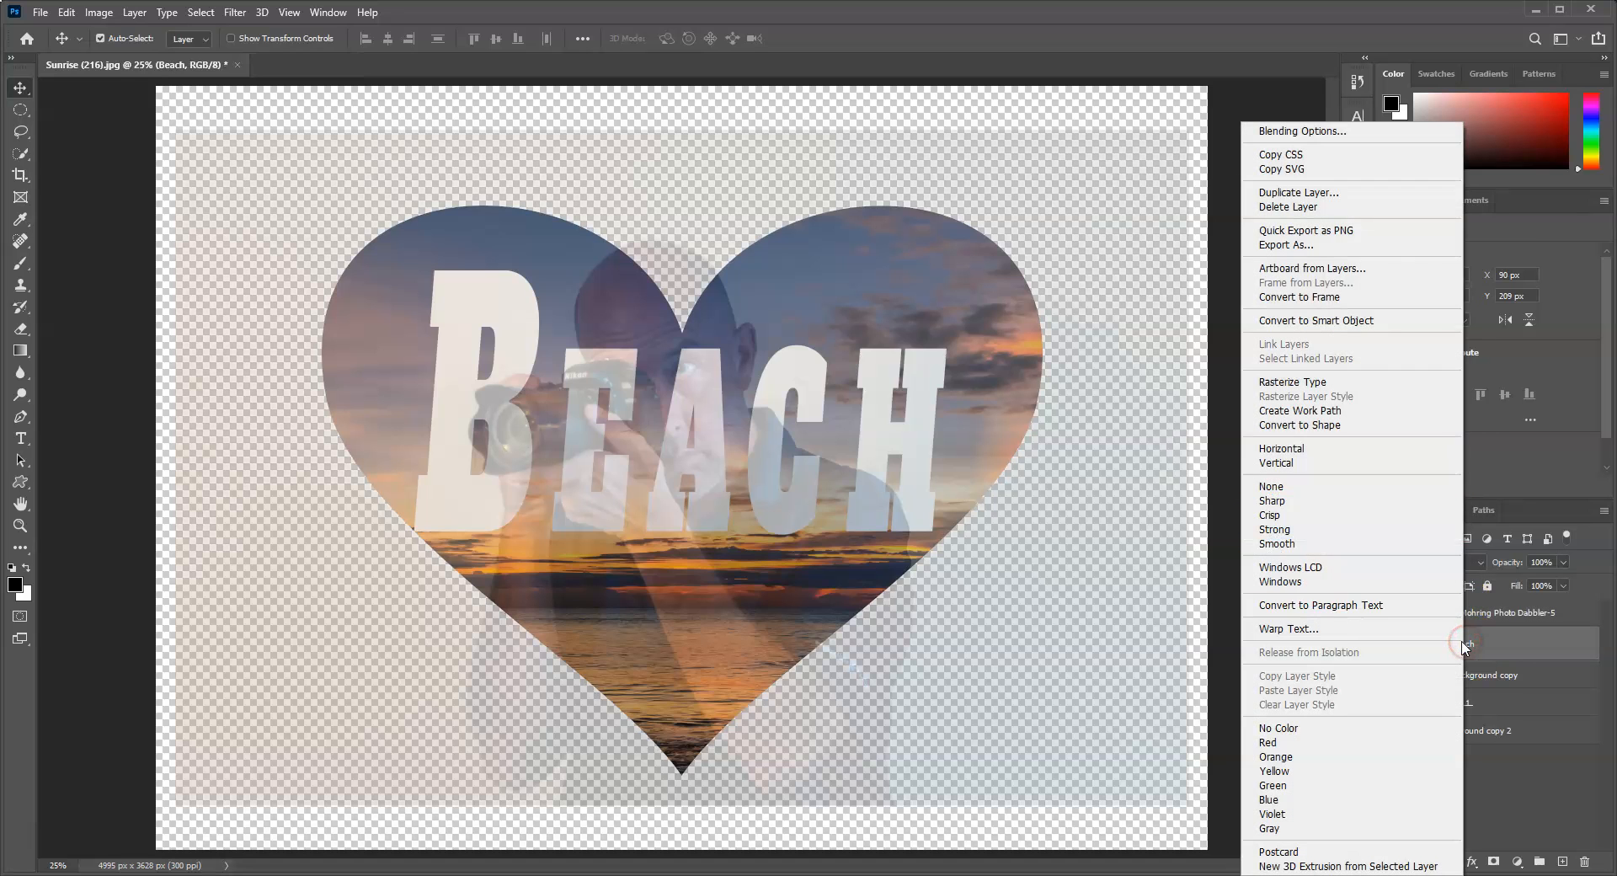
{"action": "left_click", "coordinate": [1568, 644]}
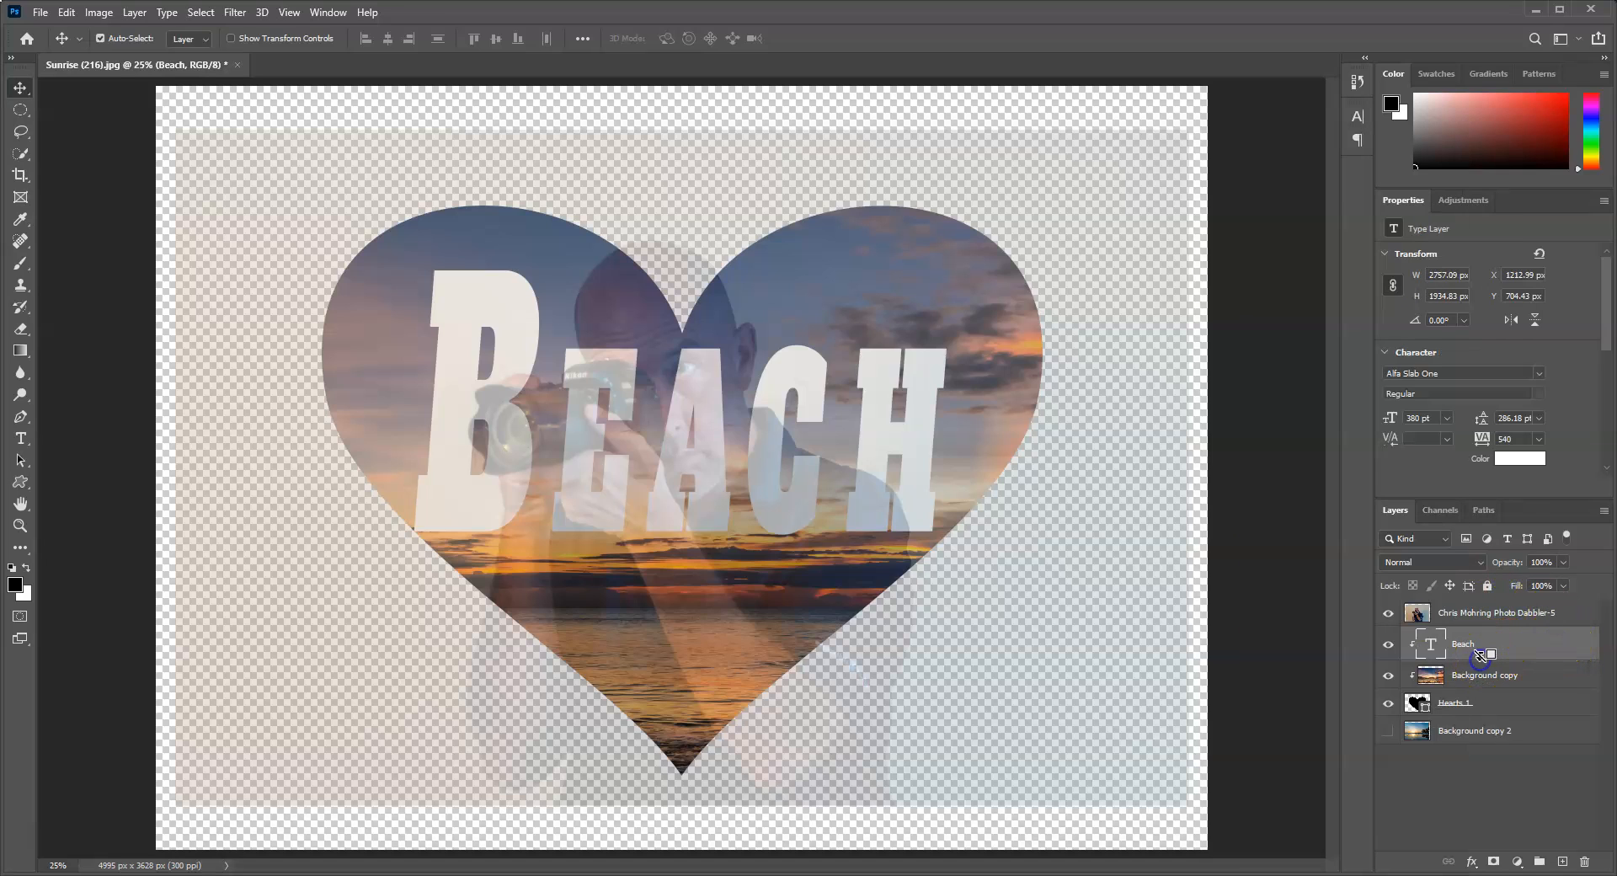
Step: Hide the Beach text, portrait photo and Hearts 1 layers, and show the Background copy 2 layer
{"action": "left_click", "coordinate": [1389, 643]}
{"action": "left_click", "coordinate": [1389, 612]}
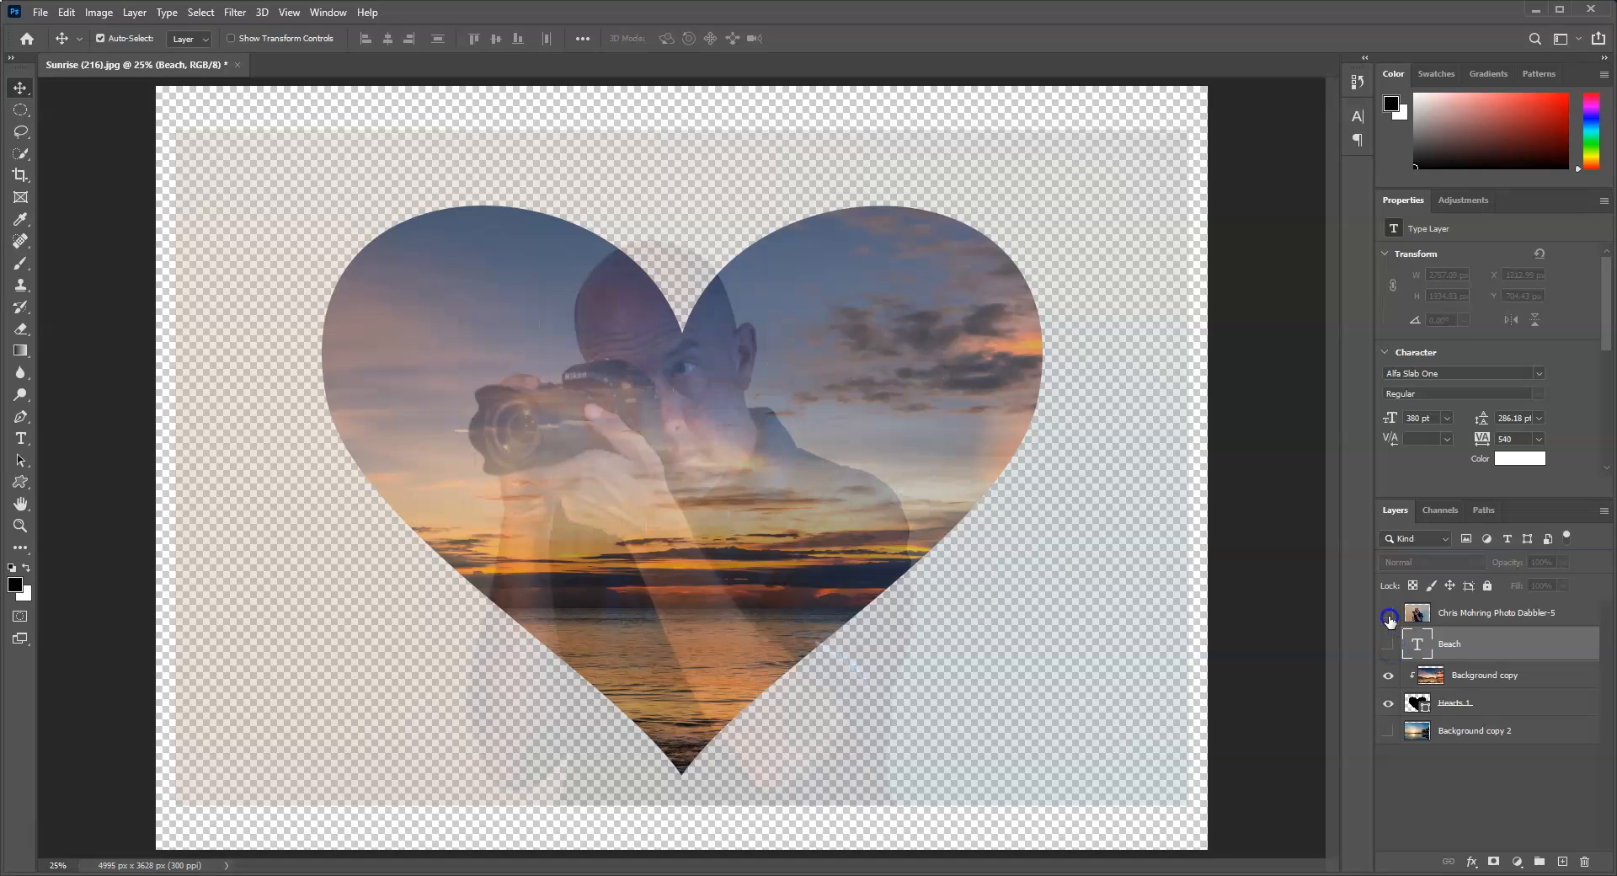
{"action": "left_click", "coordinate": [1388, 703]}
{"action": "left_click", "coordinate": [1389, 729]}
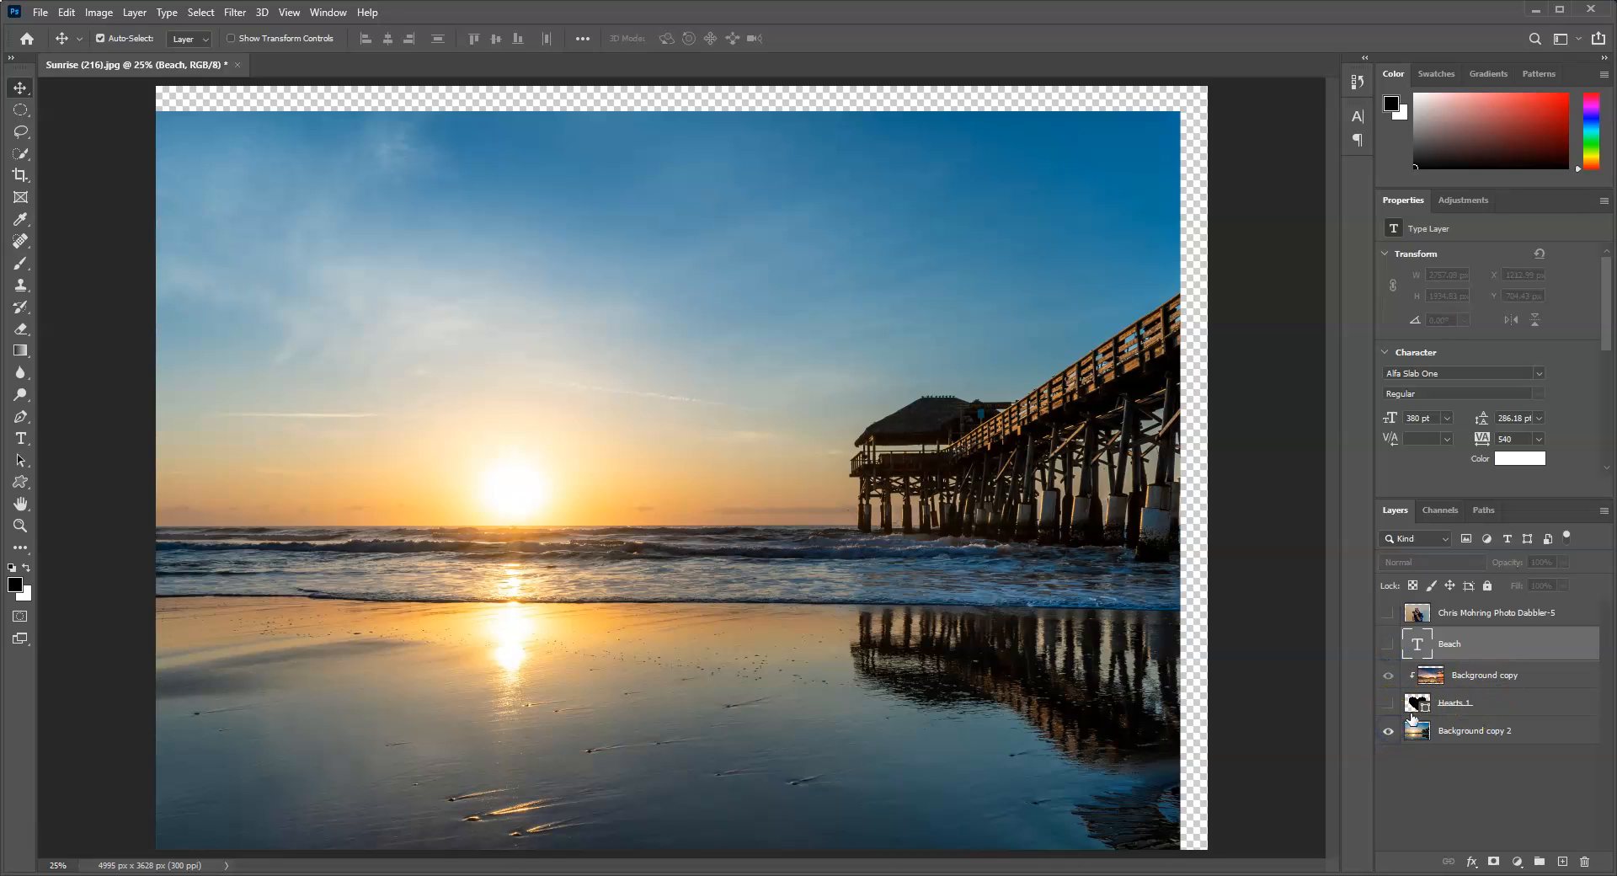
Step: Release the Background copy layer from the heart's clipping mask and make the heart, Beach text and portrait layers visible again
{"action": "right_click", "coordinate": [1478, 675]}
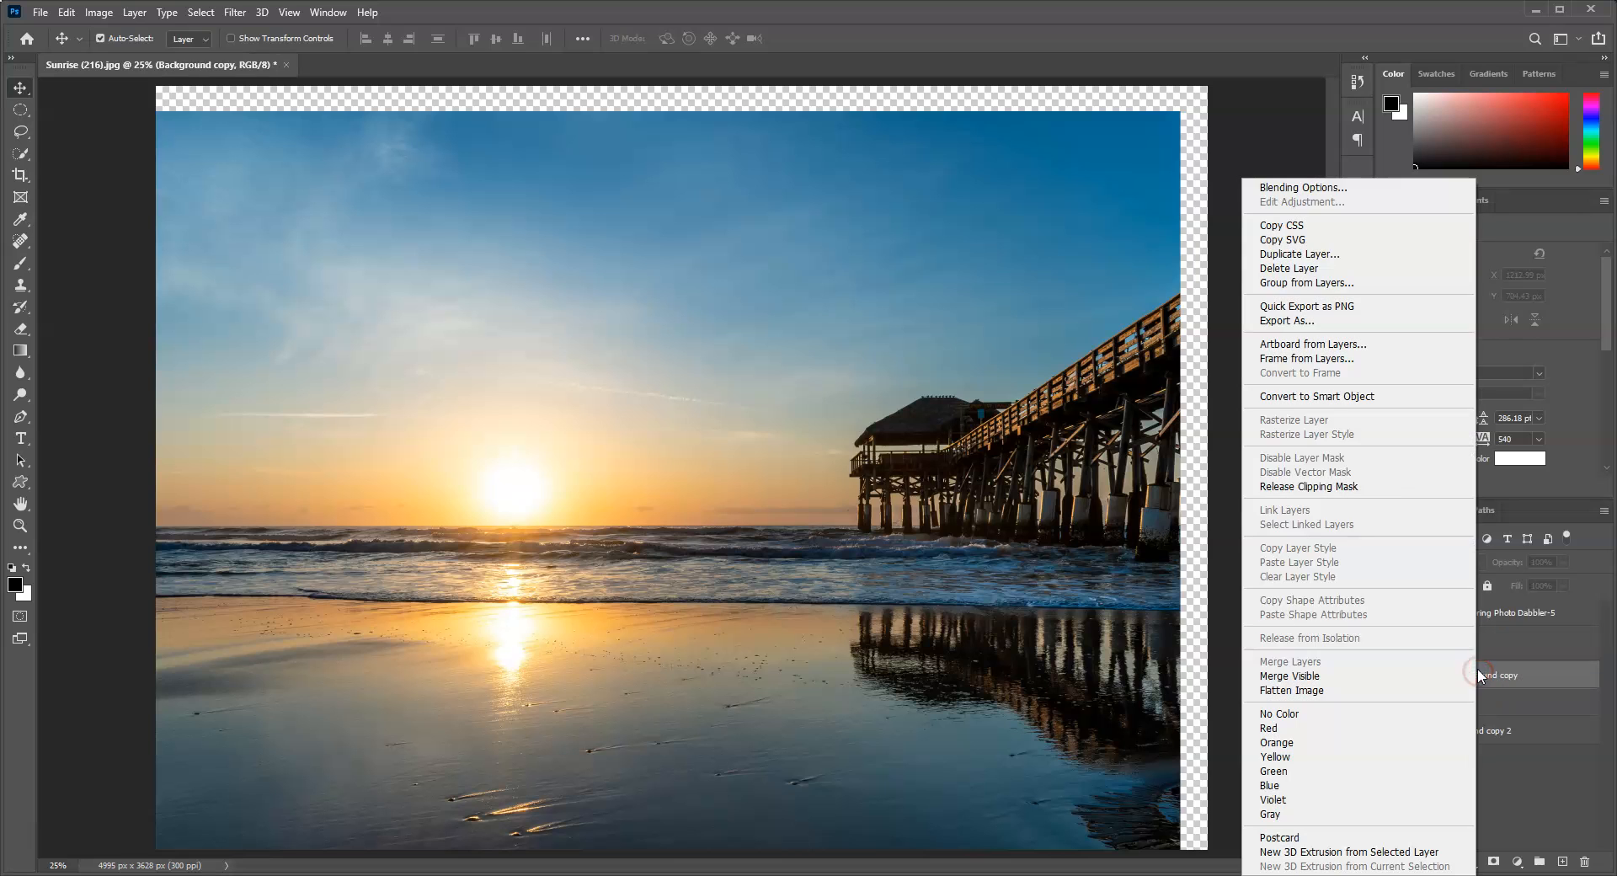
{"action": "left_click", "coordinate": [1354, 481]}
{"action": "left_click", "coordinate": [1388, 703]}
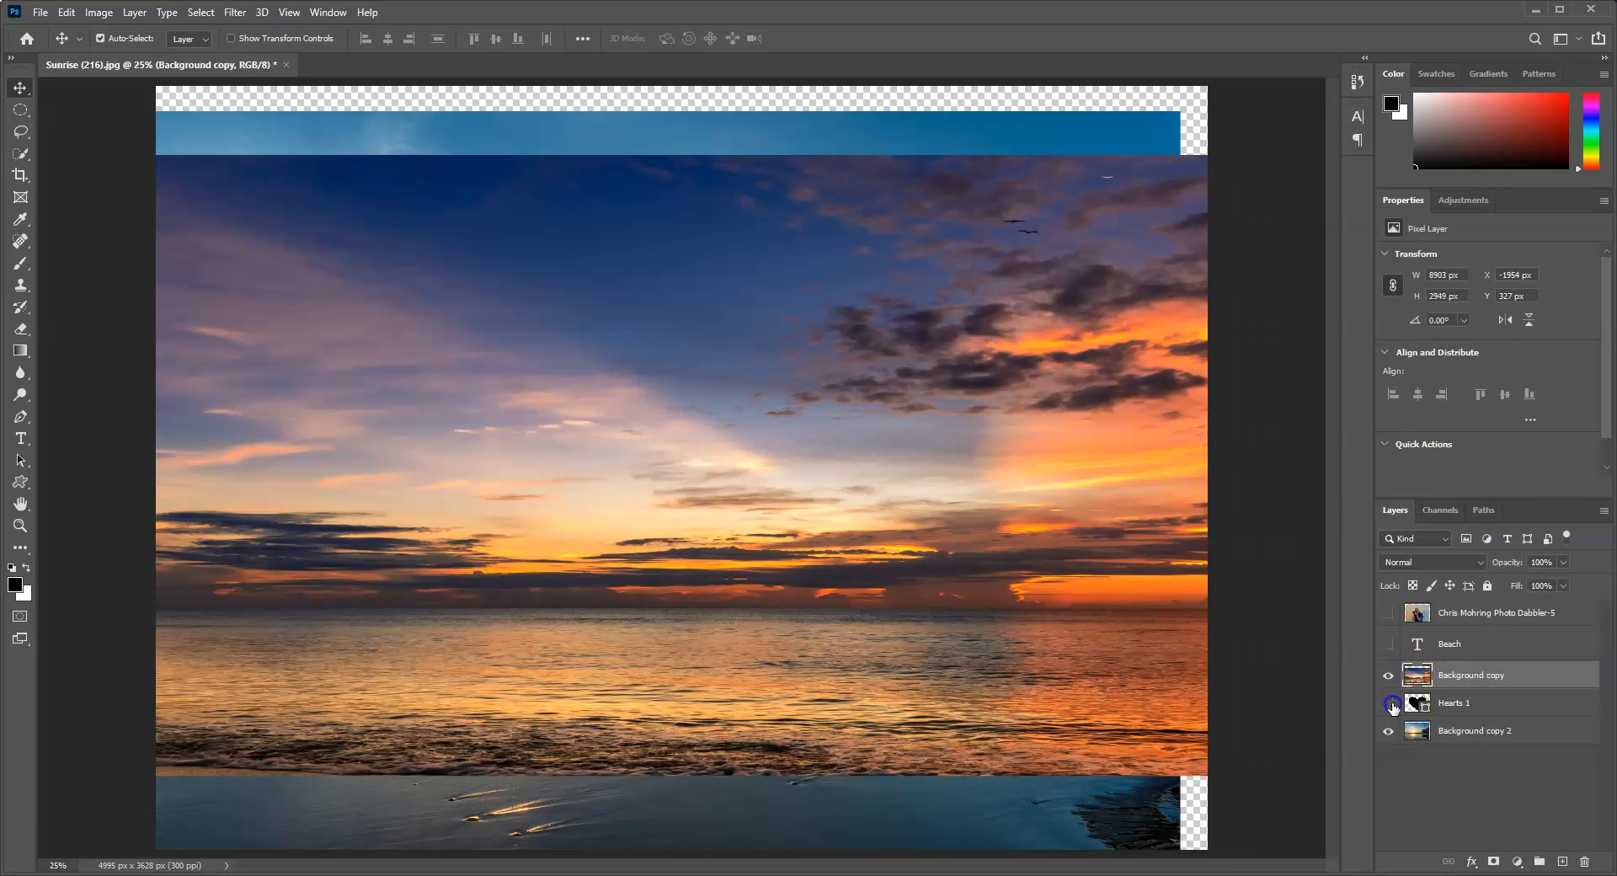
{"action": "left_click", "coordinate": [1388, 651]}
{"action": "left_click", "coordinate": [1389, 614]}
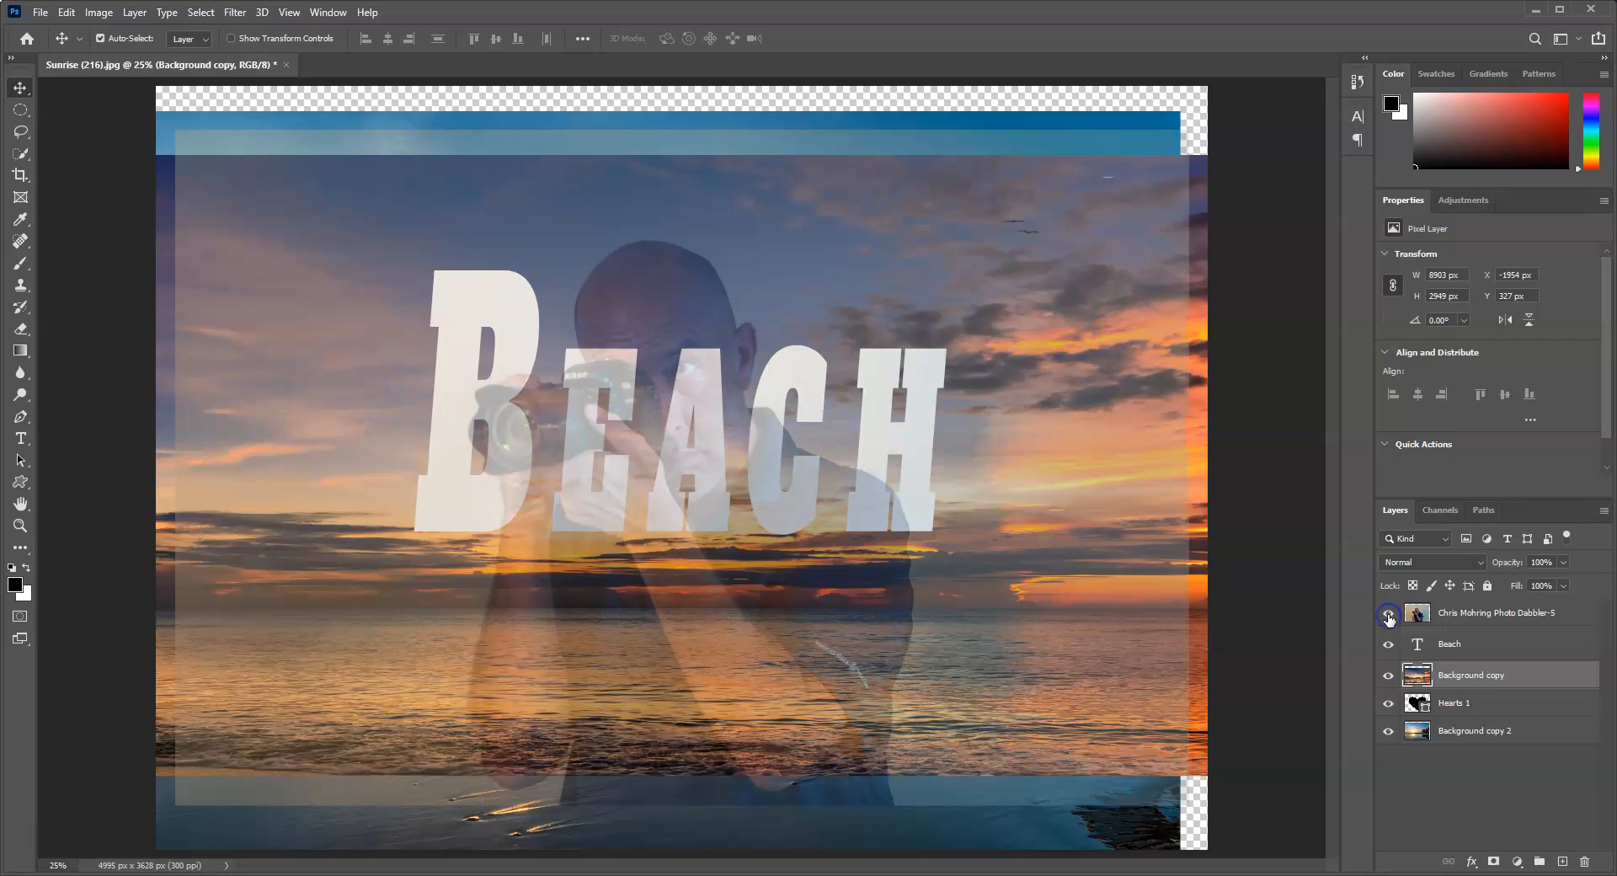
Step: Restore the portrait photo layer to 100% opacity and clip it to the Beach text
{"action": "left_click", "coordinate": [1491, 612]}
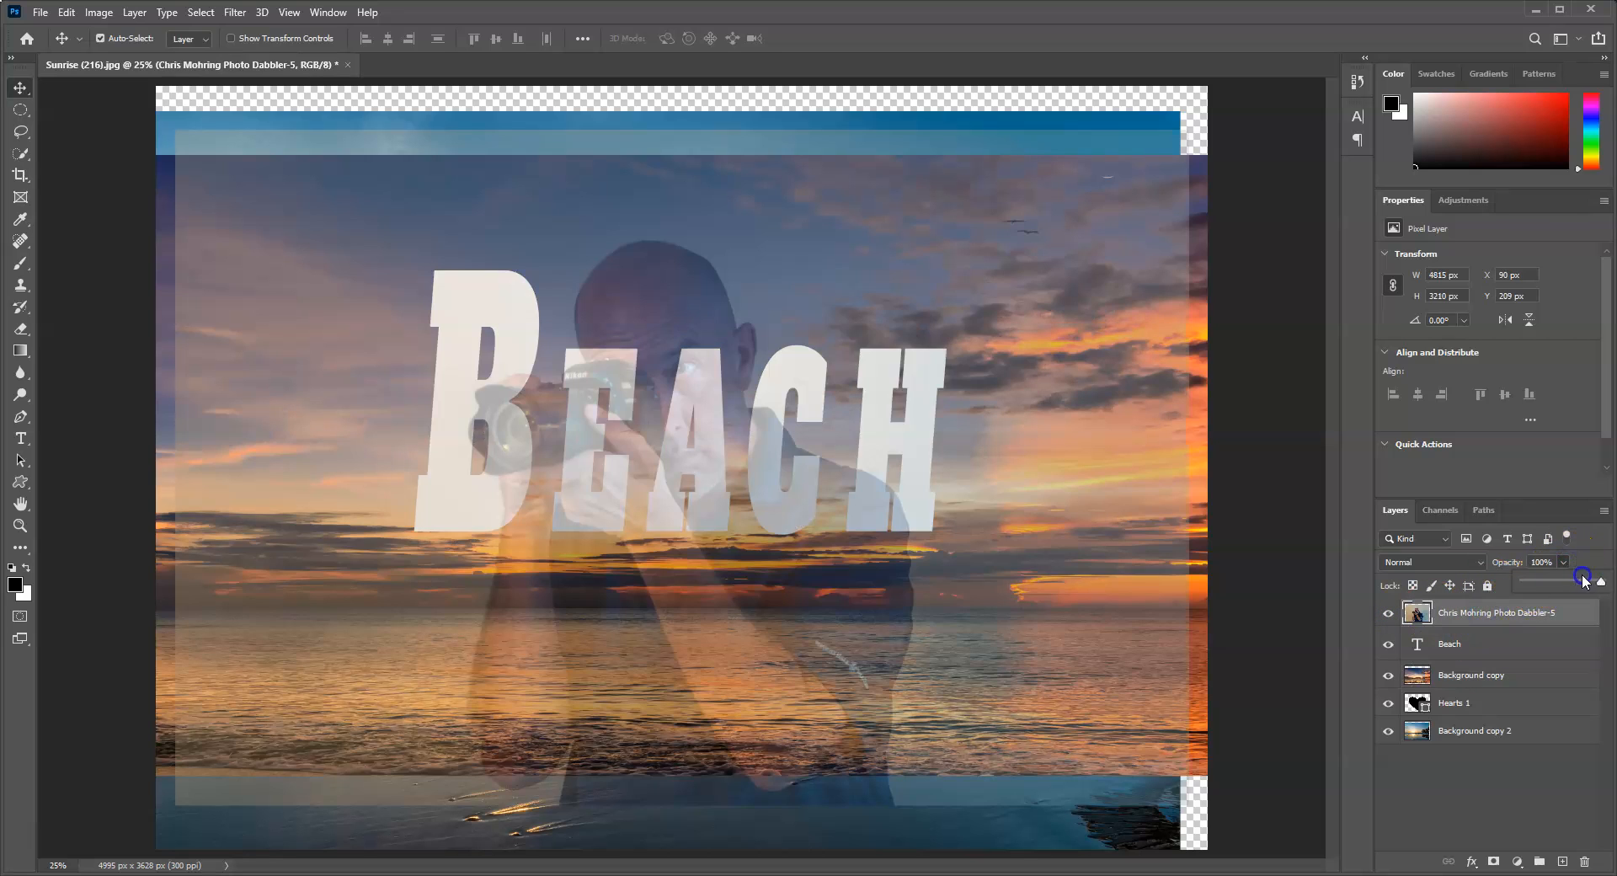
{"action": "left_click_drag", "start_coordinate": [1584, 579], "coordinate": [1592, 587]}
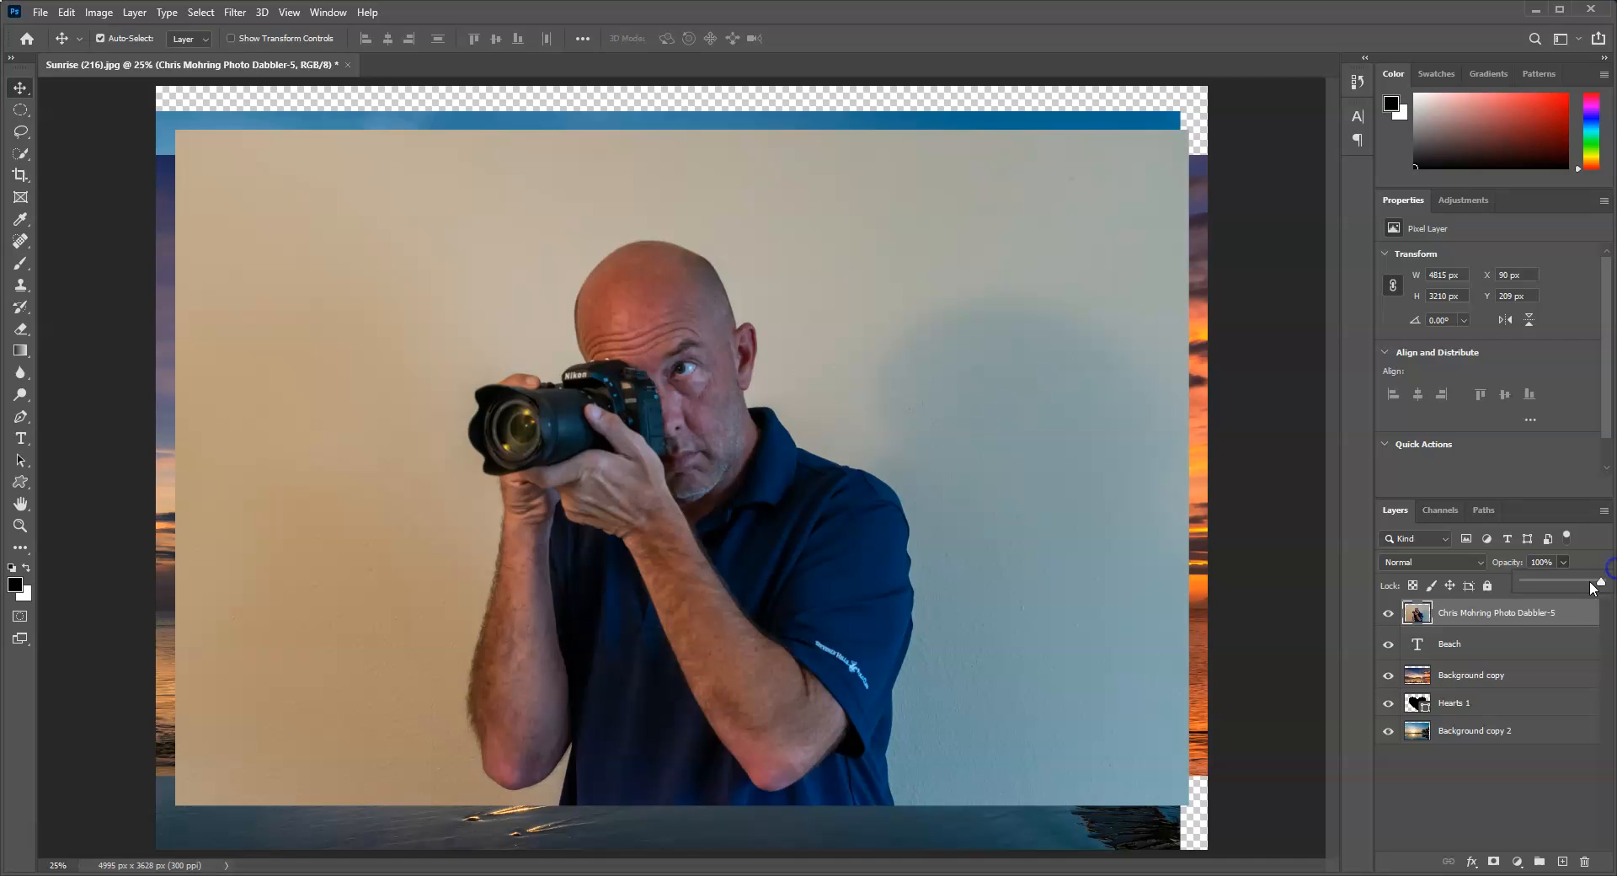
{"action": "right_click", "coordinate": [1469, 613]}
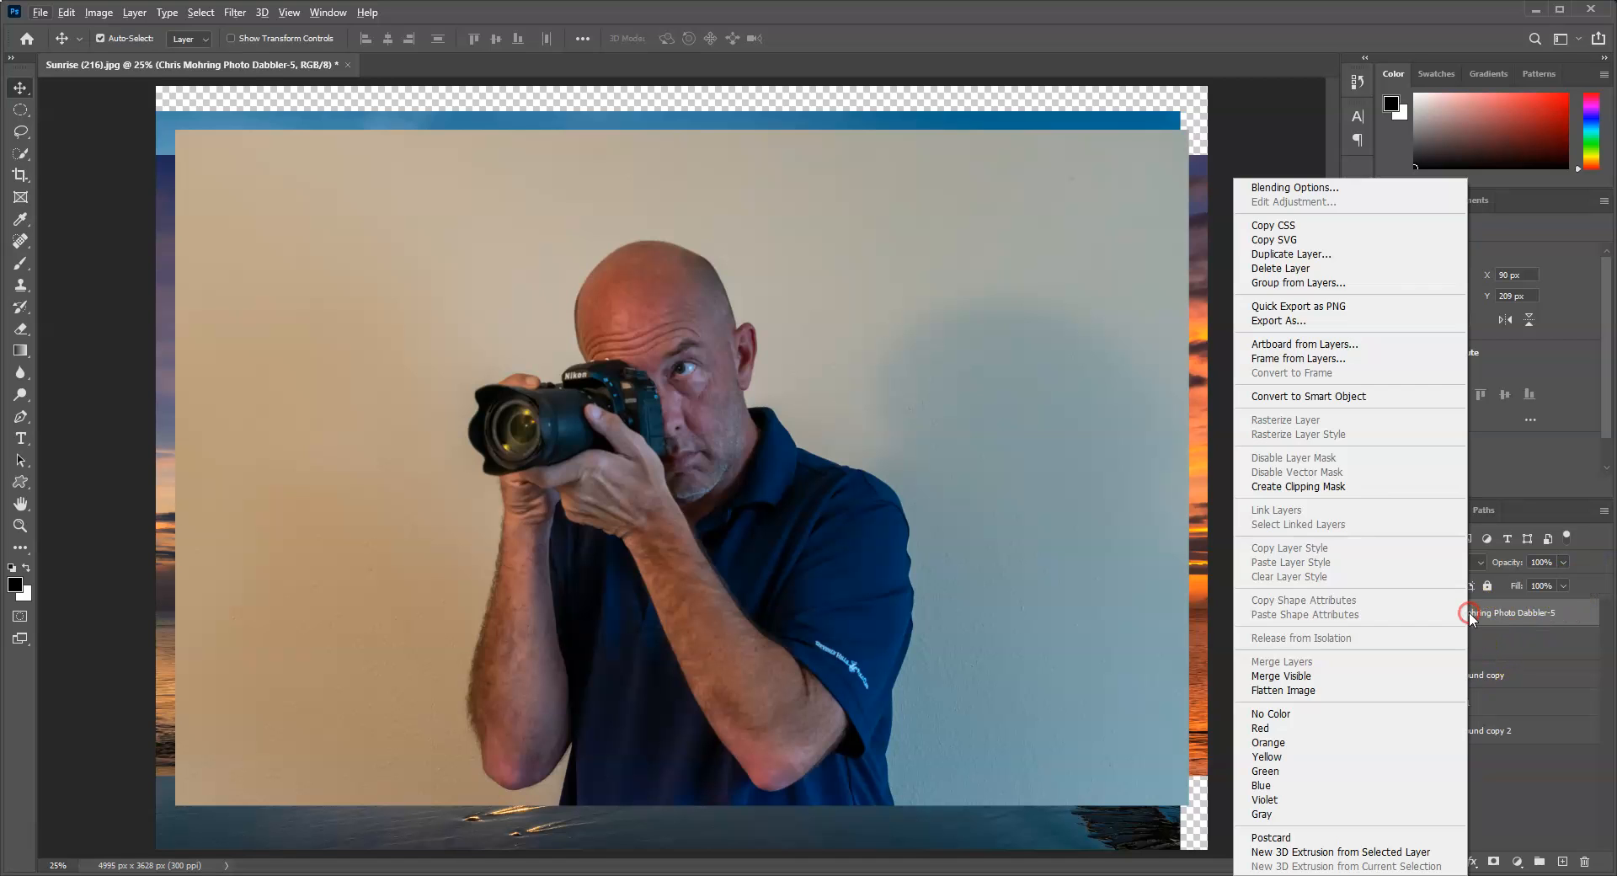
{"action": "left_click", "coordinate": [1310, 487]}
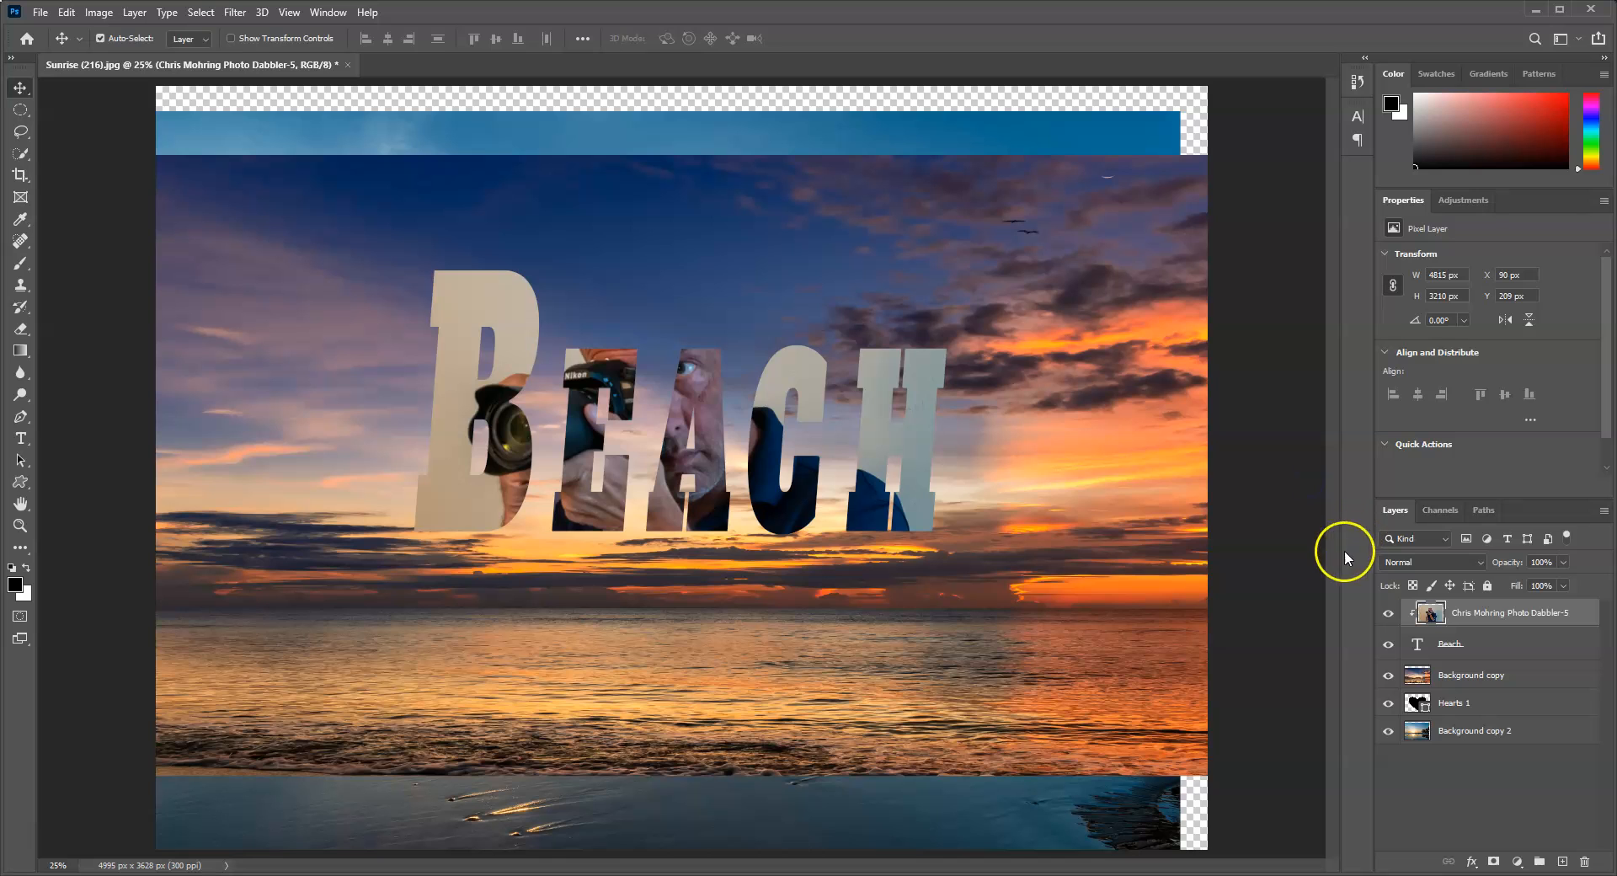
Step: Reposition the portrait inside the Beach letters and hide the Background copy, Hearts 1 and Background copy 2 layers
{"action": "left_click_drag", "start_coordinate": [695, 408], "coordinate": [730, 413]}
{"action": "left_click_drag", "start_coordinate": [1379, 659], "coordinate": [1392, 732]}
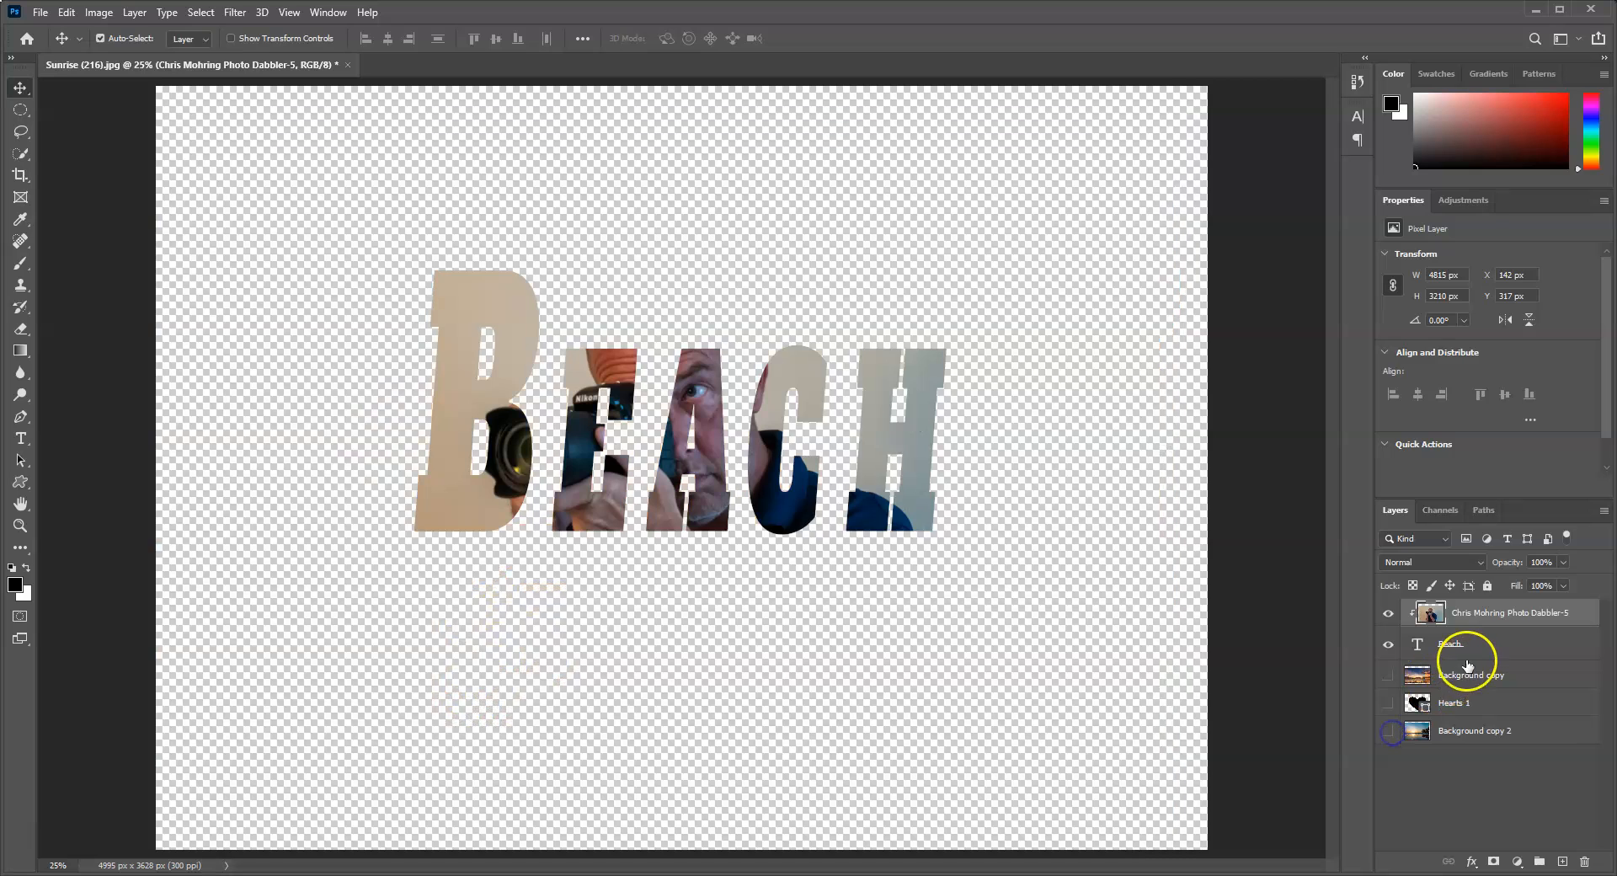
Step: Give the Beach text a 24 px yellow outside stroke plus a second gray outside stroke, and show the Background copy layer
{"action": "left_click", "coordinate": [1472, 651]}
{"action": "left_click", "coordinate": [1576, 642]}
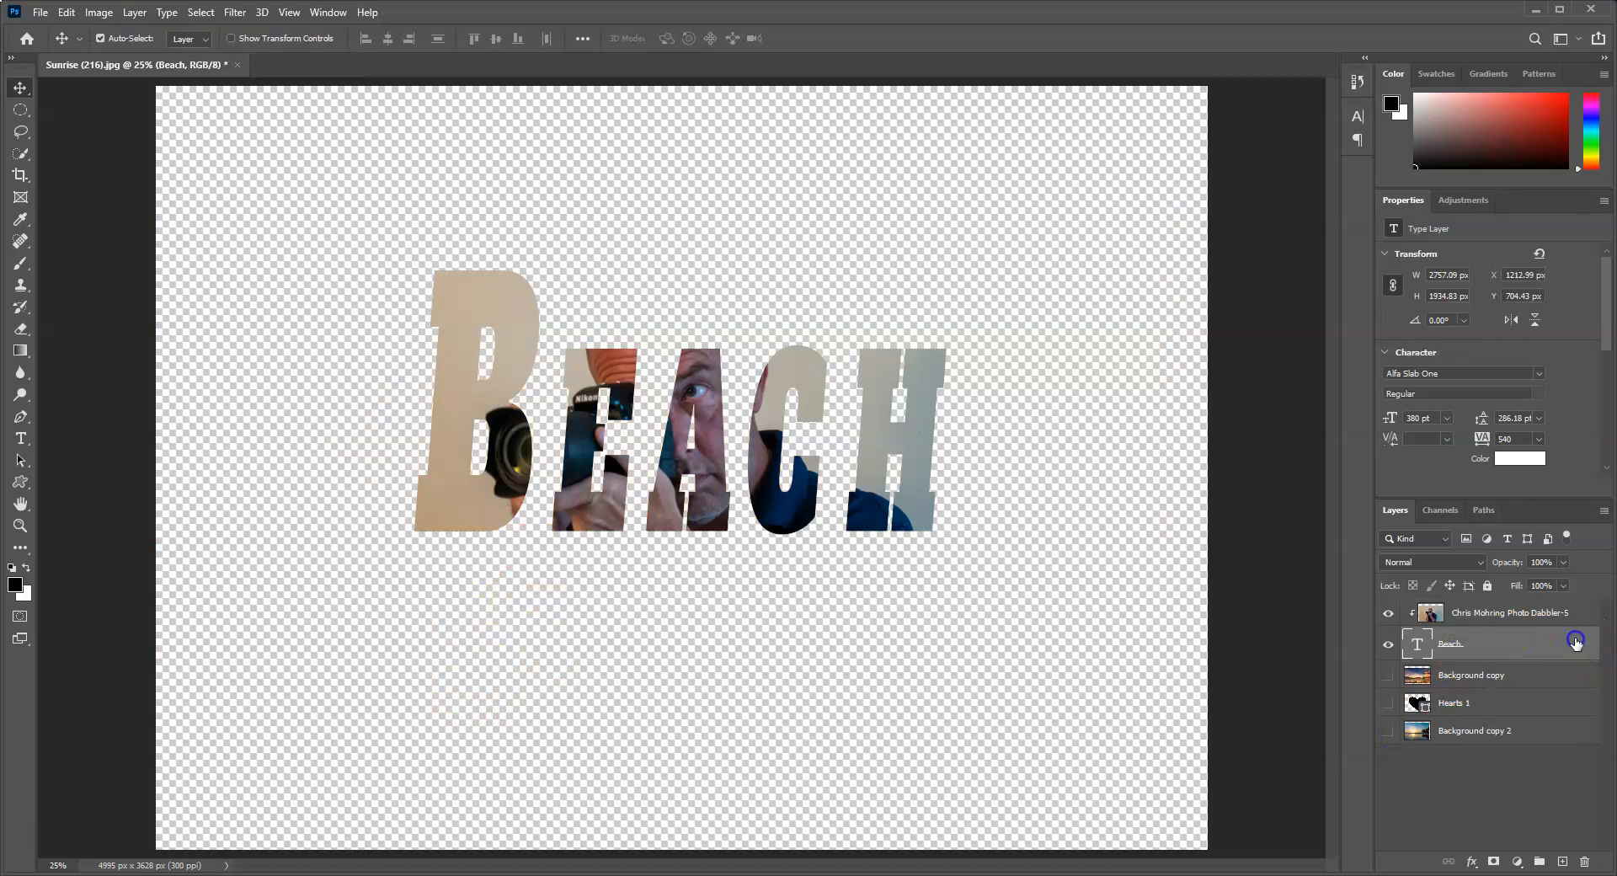
{"action": "double_click", "coordinate": [1568, 646]}
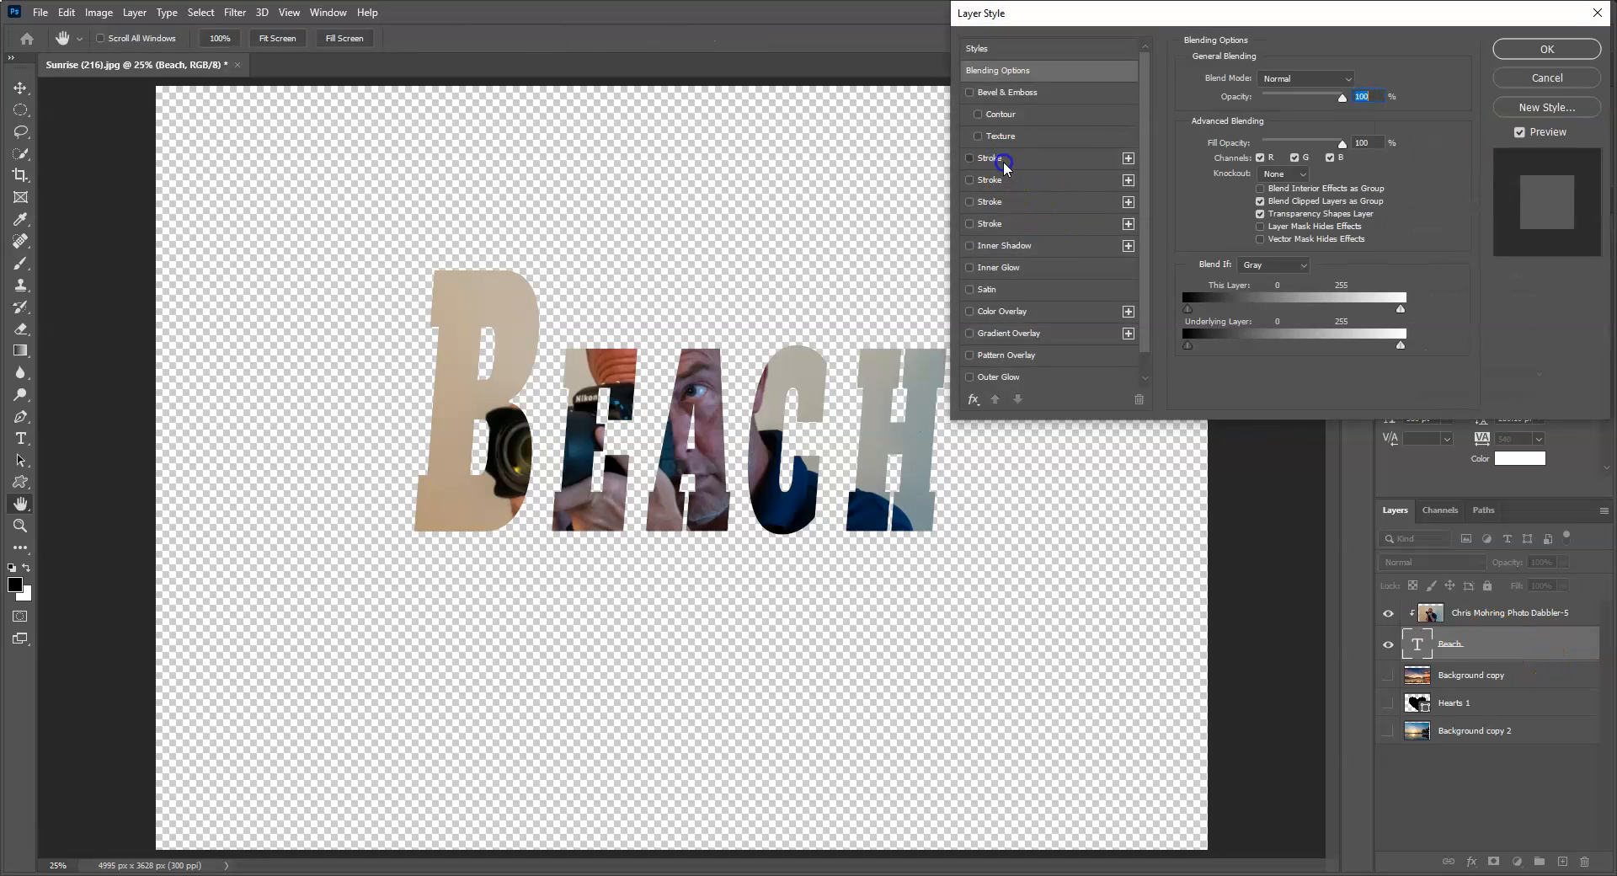
{"action": "left_click", "coordinate": [1003, 160]}
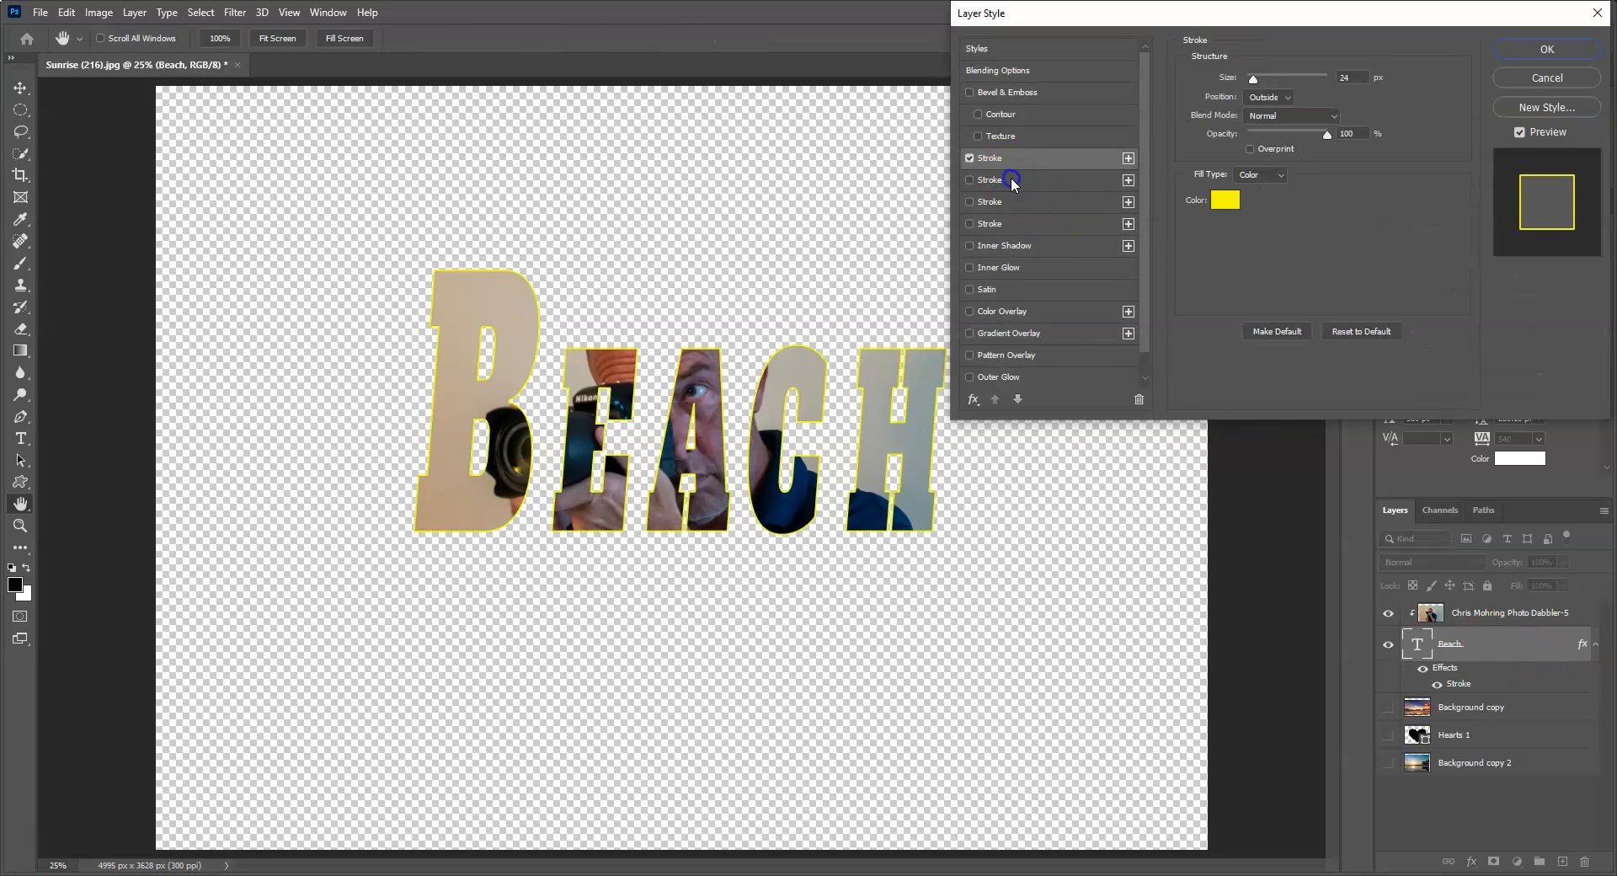
{"action": "left_click", "coordinate": [1010, 179]}
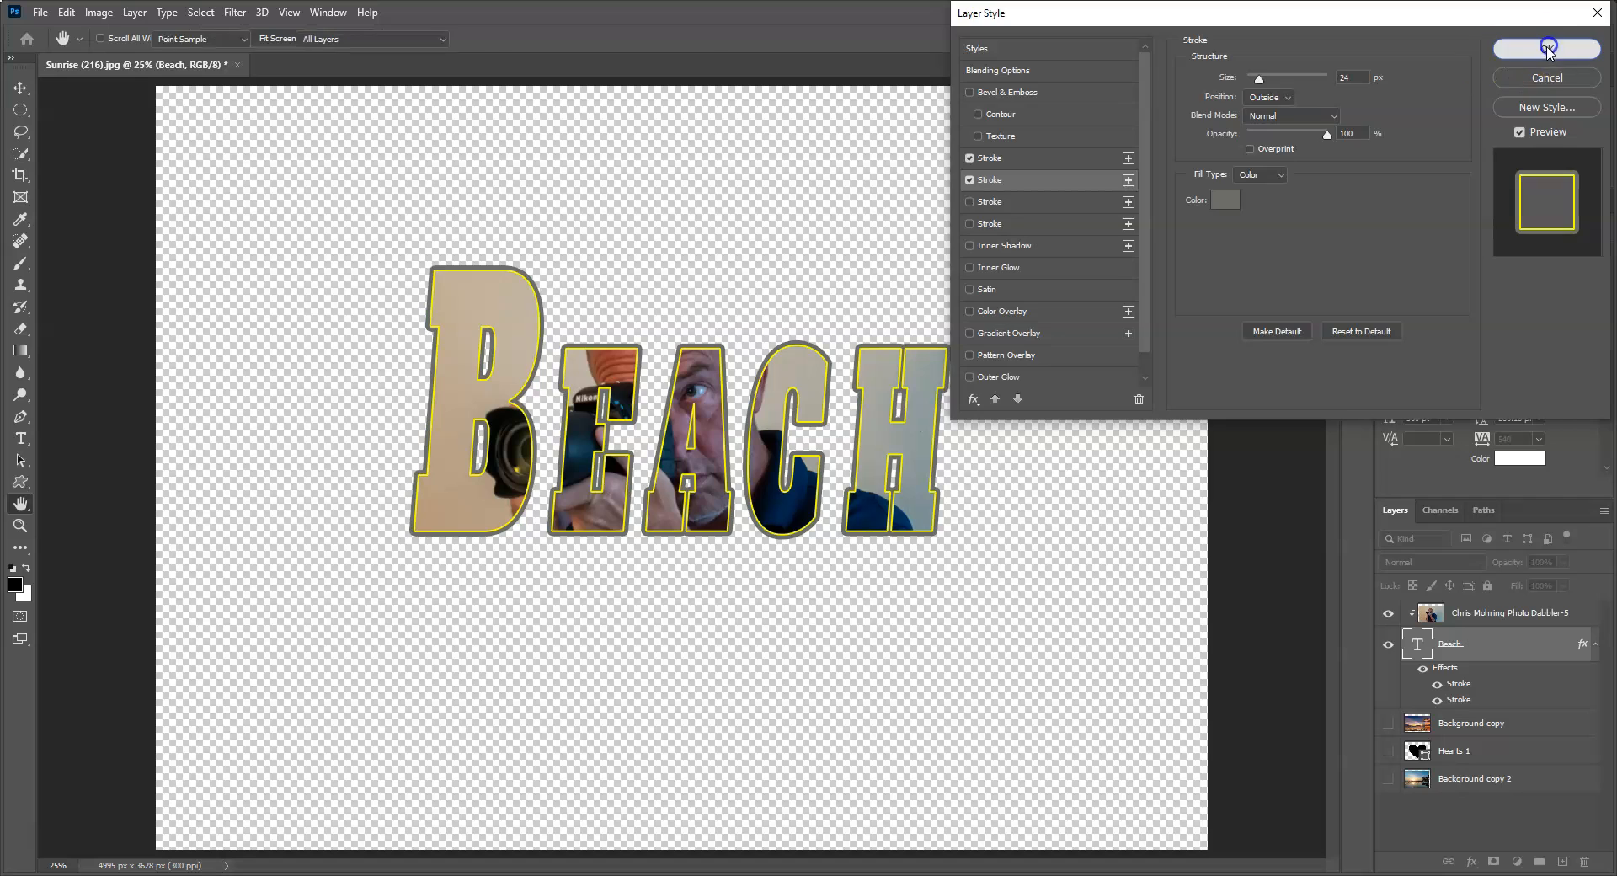
{"action": "left_click", "coordinate": [1516, 50]}
{"action": "left_click", "coordinate": [1387, 723]}
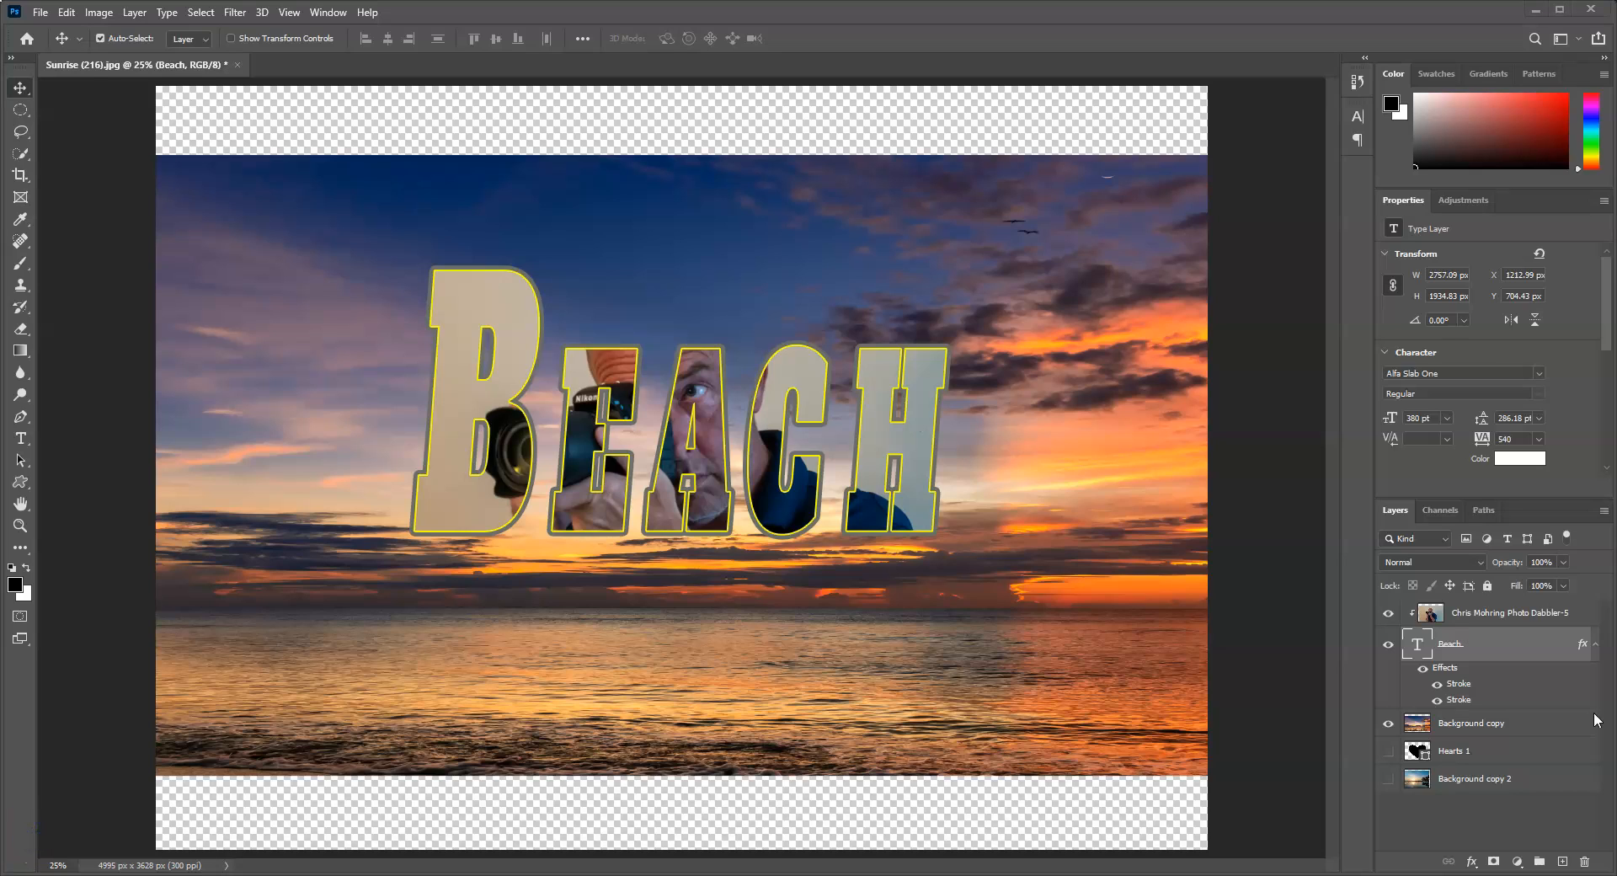
Step: Add a new empty layer above the portrait photo and load the Red_03 preset from the Reds group for the Gradient tool
{"action": "left_click", "coordinate": [1488, 616]}
{"action": "left_click", "coordinate": [1564, 862]}
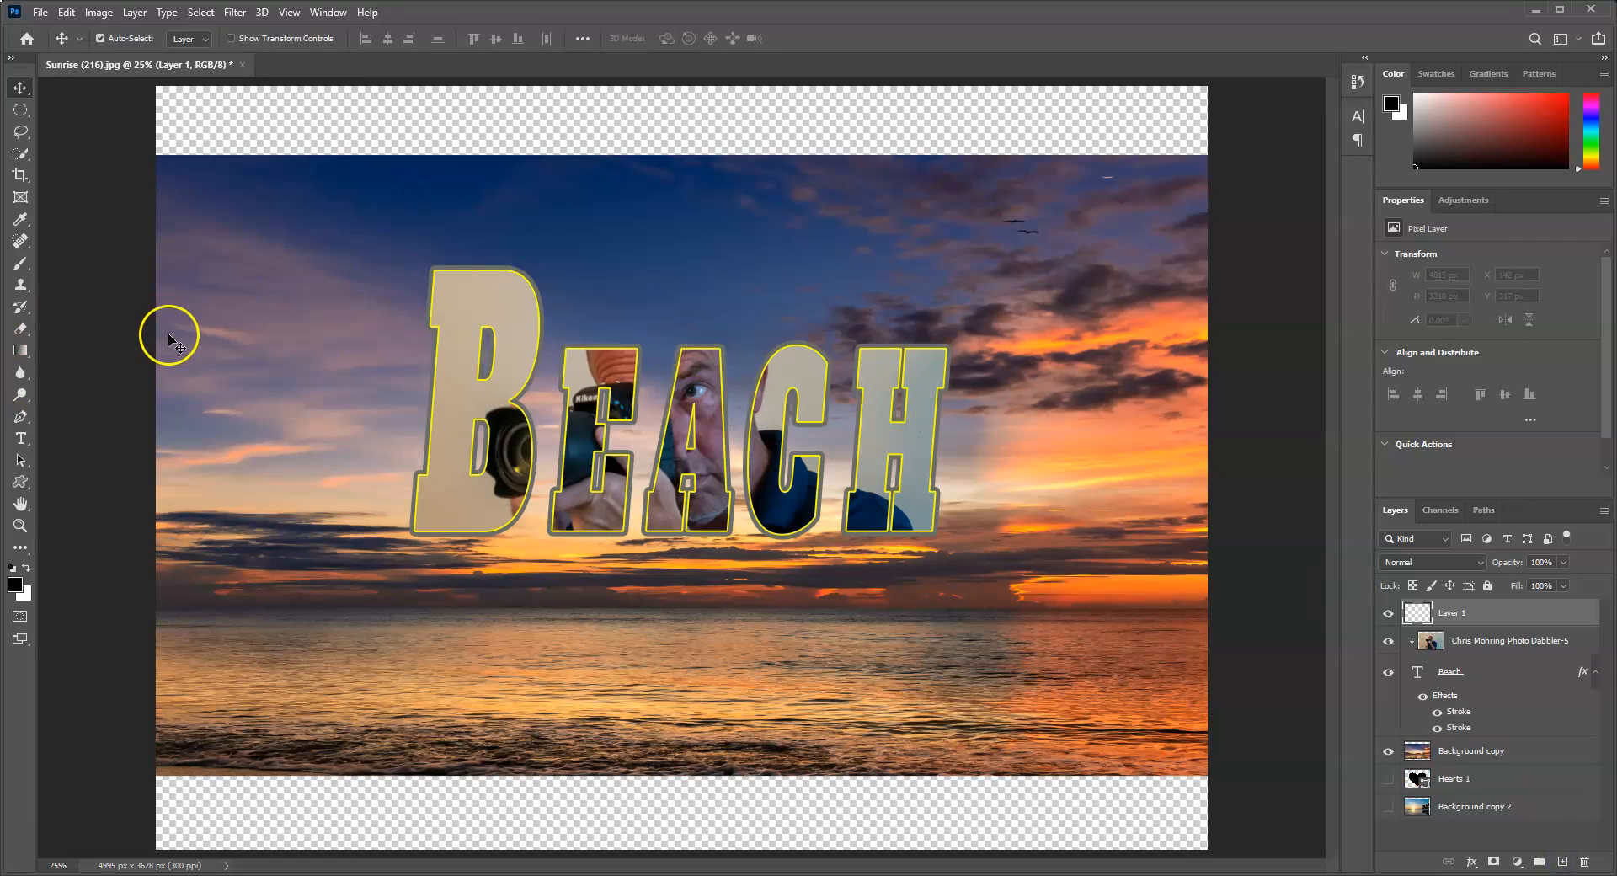
{"action": "key", "text": "g"}
{"action": "left_click", "coordinate": [111, 38]}
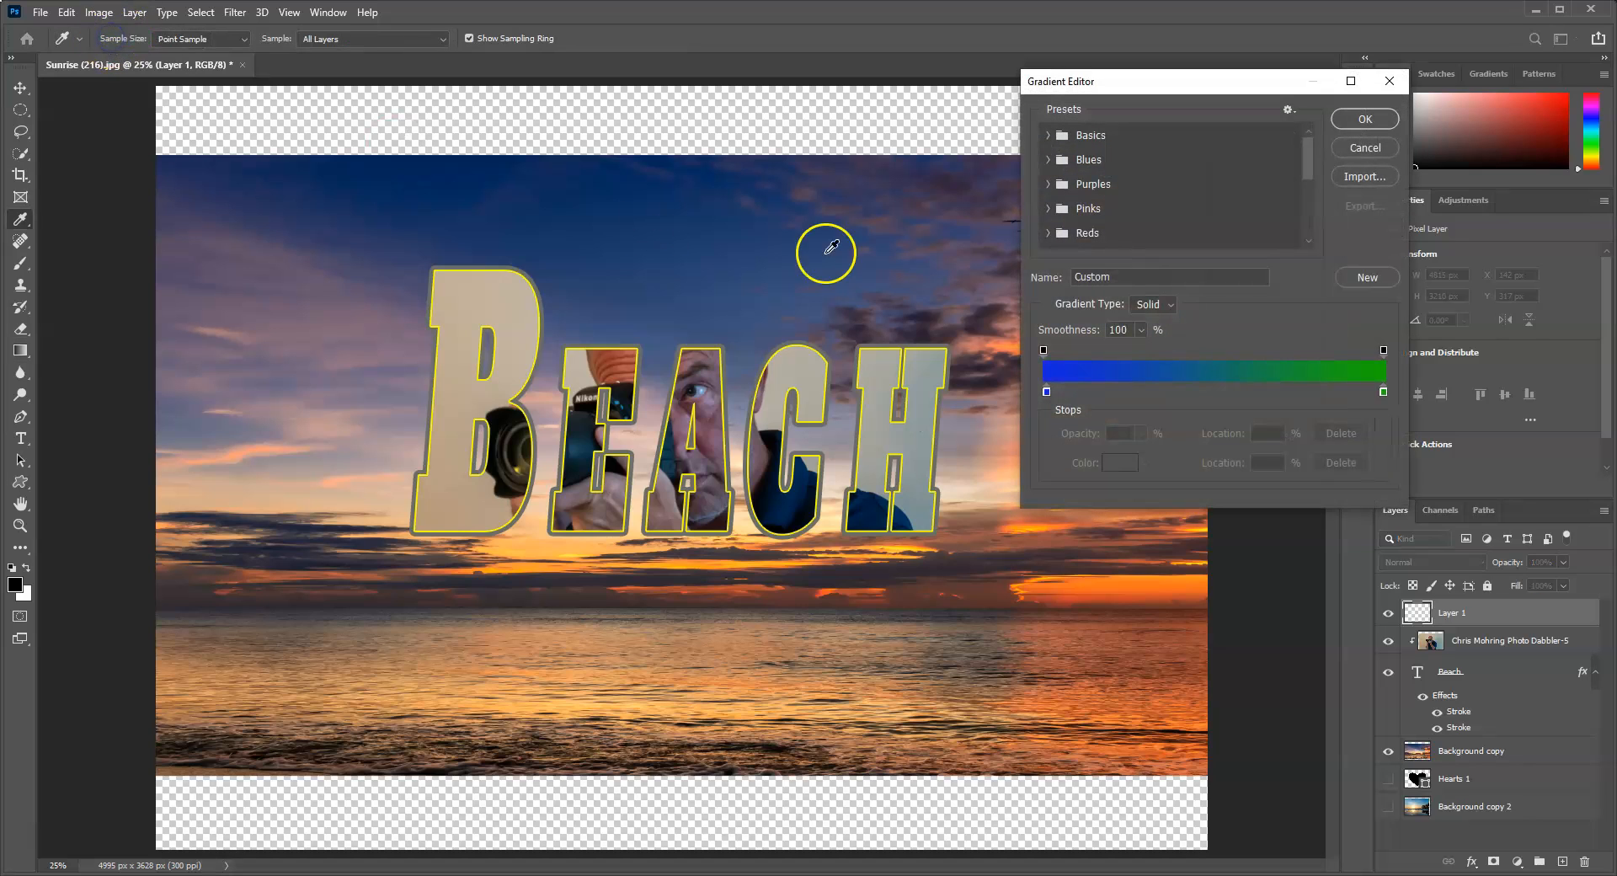
{"action": "left_click", "coordinate": [1047, 136]}
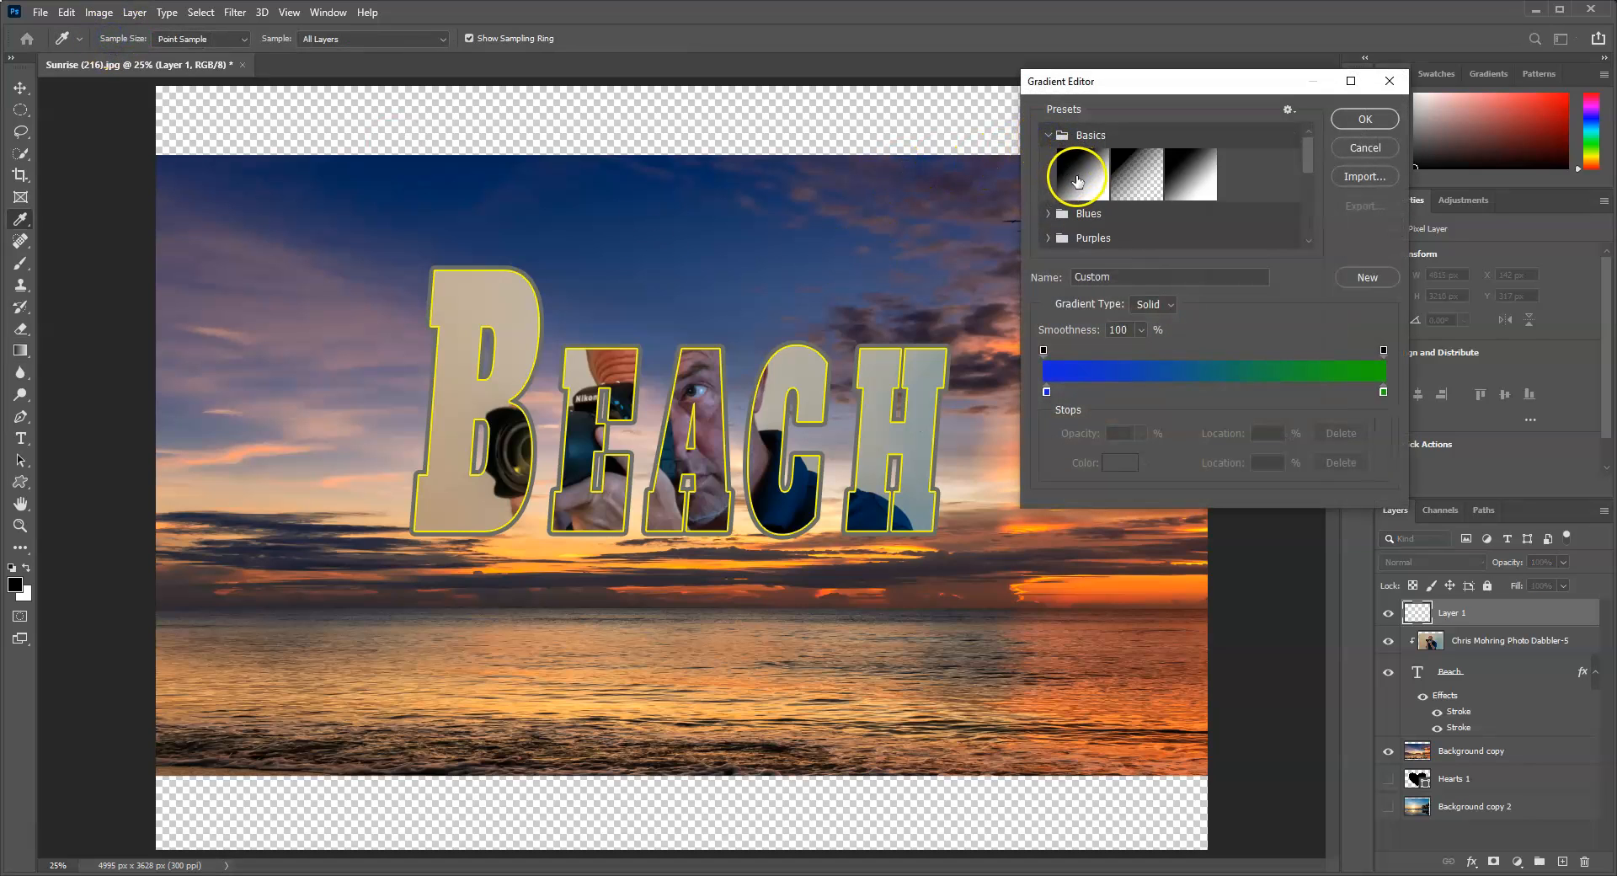
{"action": "left_click", "coordinate": [1075, 178]}
{"action": "left_click", "coordinate": [1065, 174]}
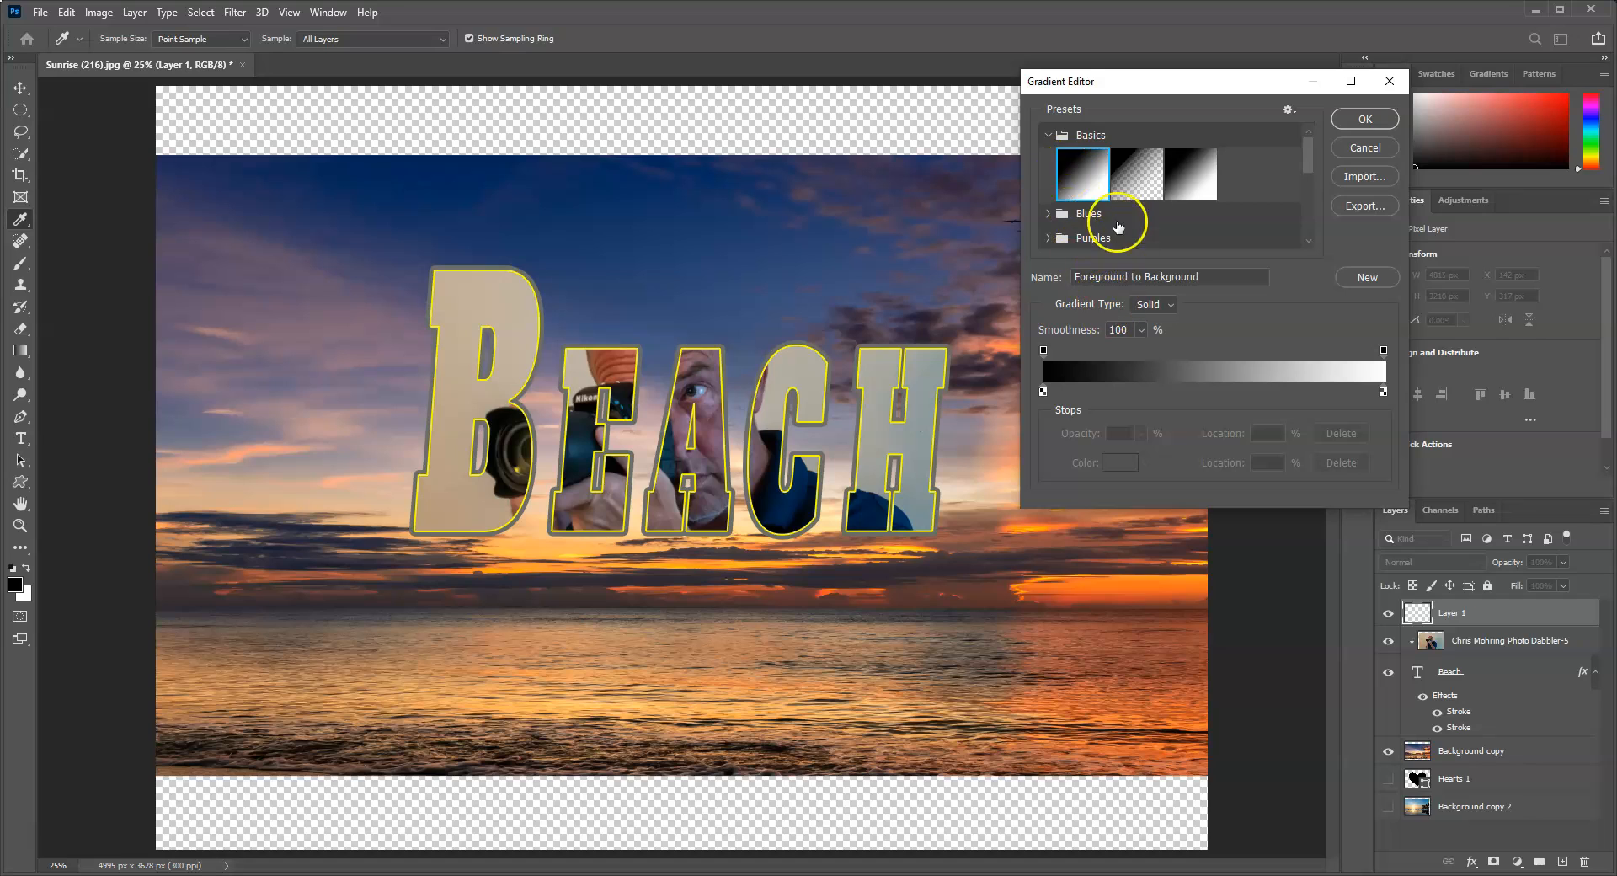
{"action": "scroll", "coordinate": [1119, 226], "scroll_direction": "down", "scroll_amount": 3}
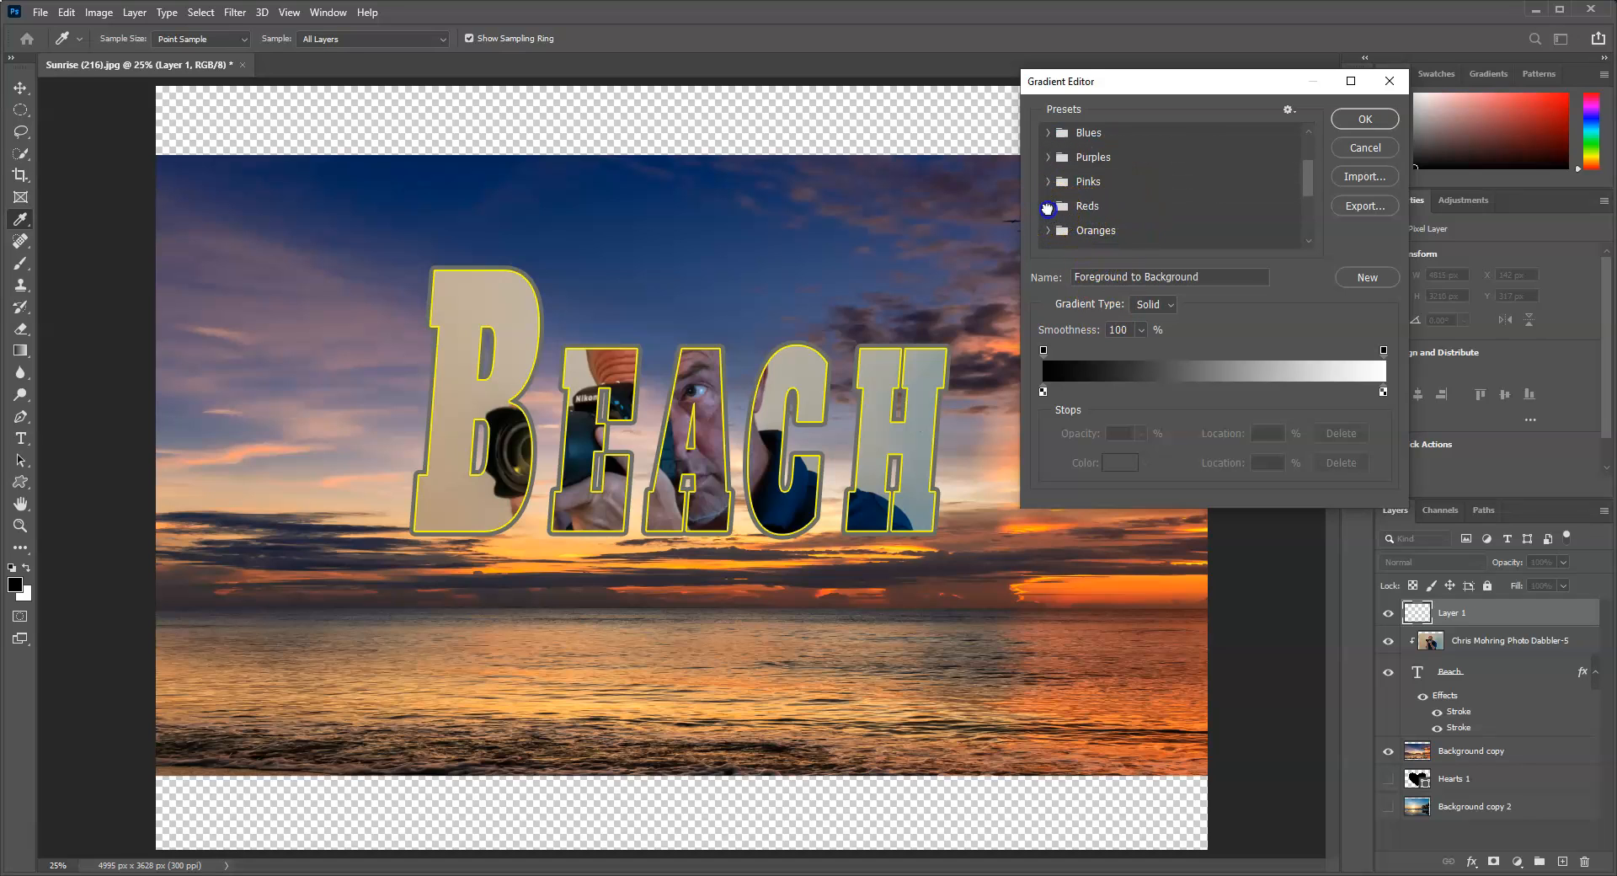
{"action": "left_click", "coordinate": [1048, 208]}
{"action": "left_click", "coordinate": [1196, 220]}
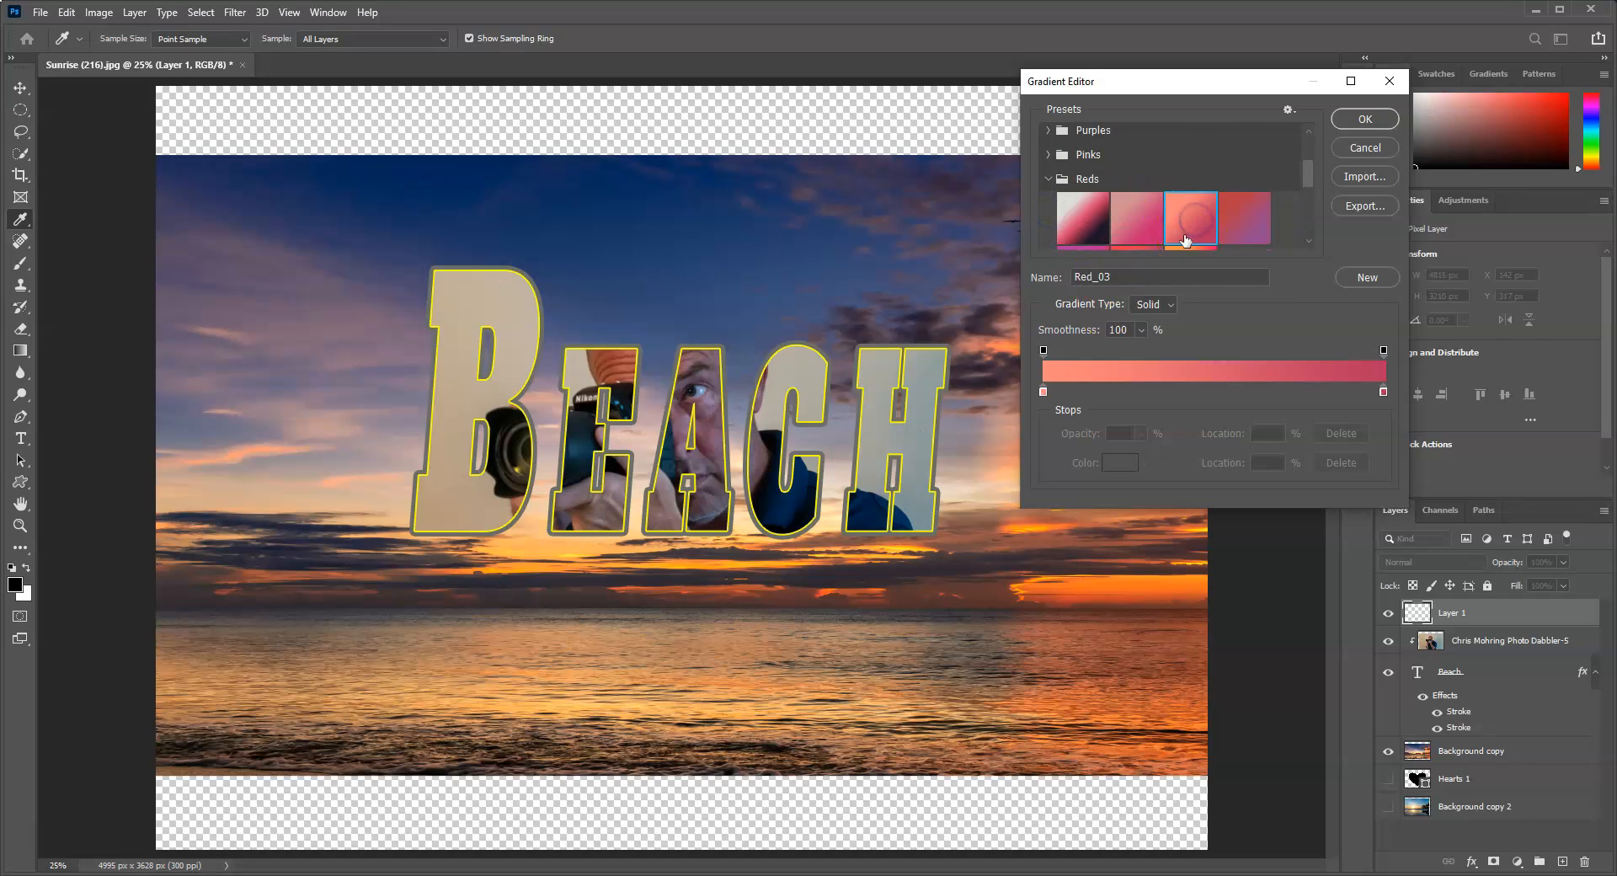
{"action": "left_click", "coordinate": [1373, 119]}
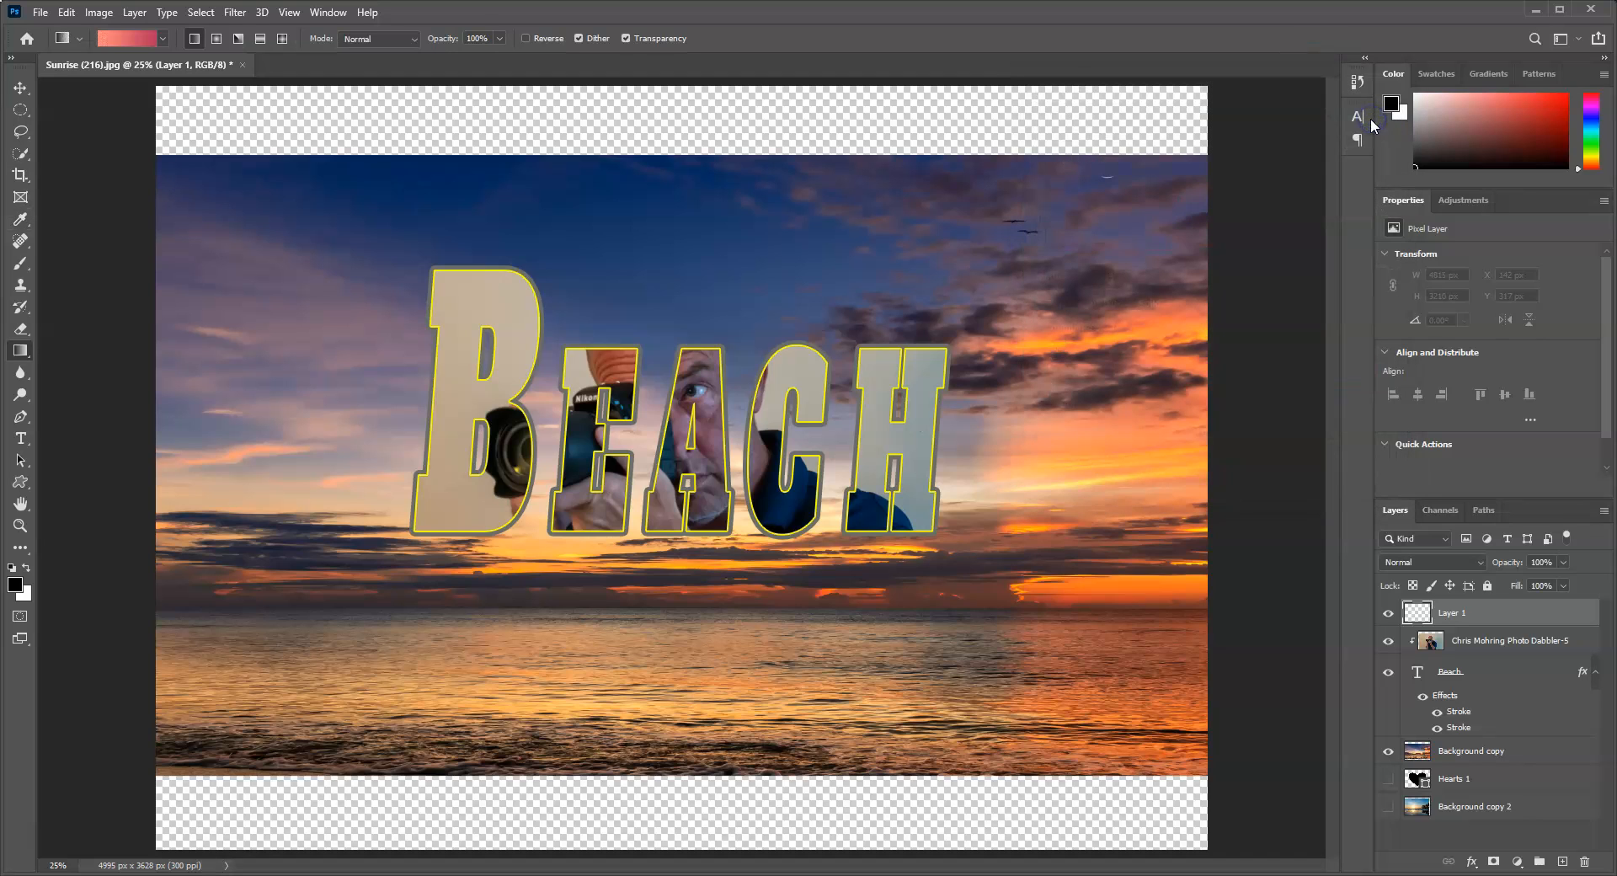
Step: Fill the new layer with a horizontal linear gradient across the canvas and set its blend mode to Color
{"action": "left_click_drag", "start_coordinate": [289, 426], "coordinate": [1030, 427]}
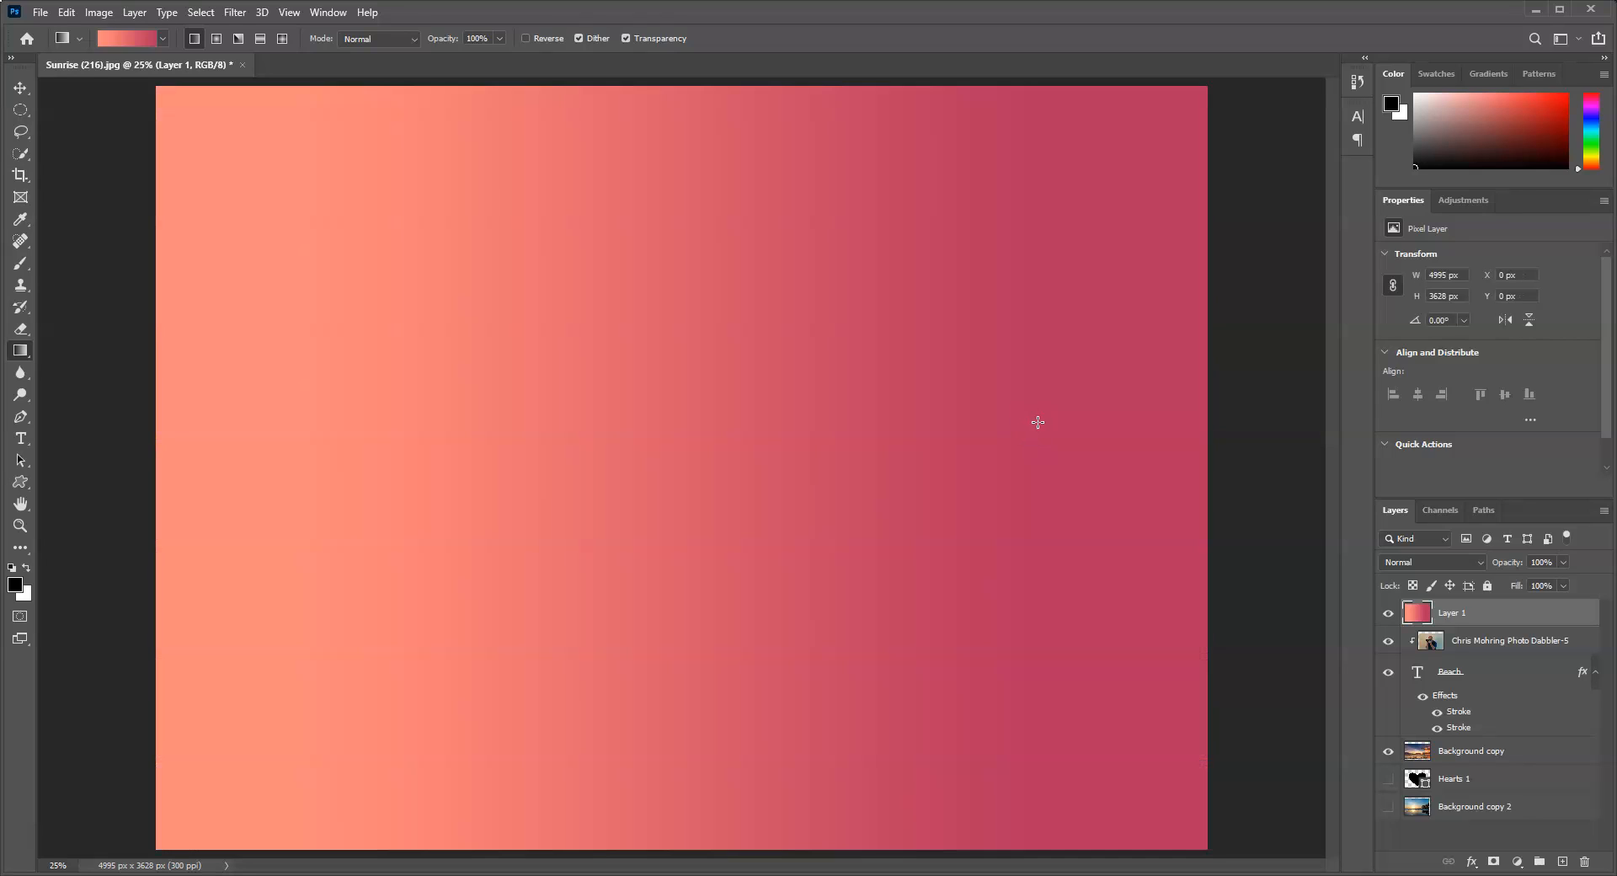
{"action": "left_click", "coordinate": [1478, 562]}
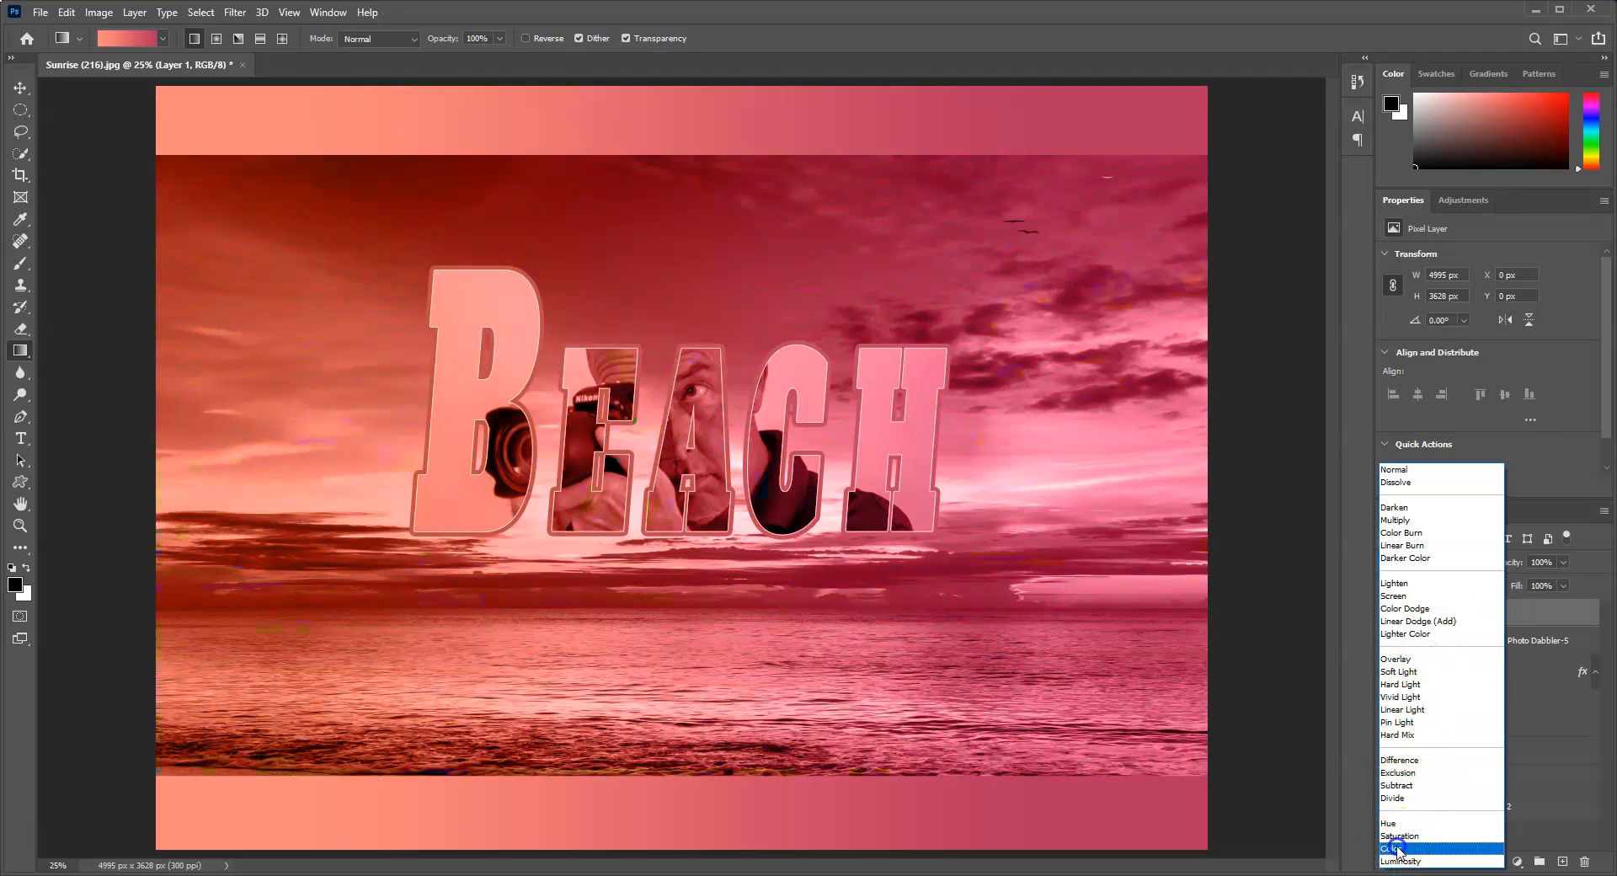
{"action": "left_click", "coordinate": [1398, 848]}
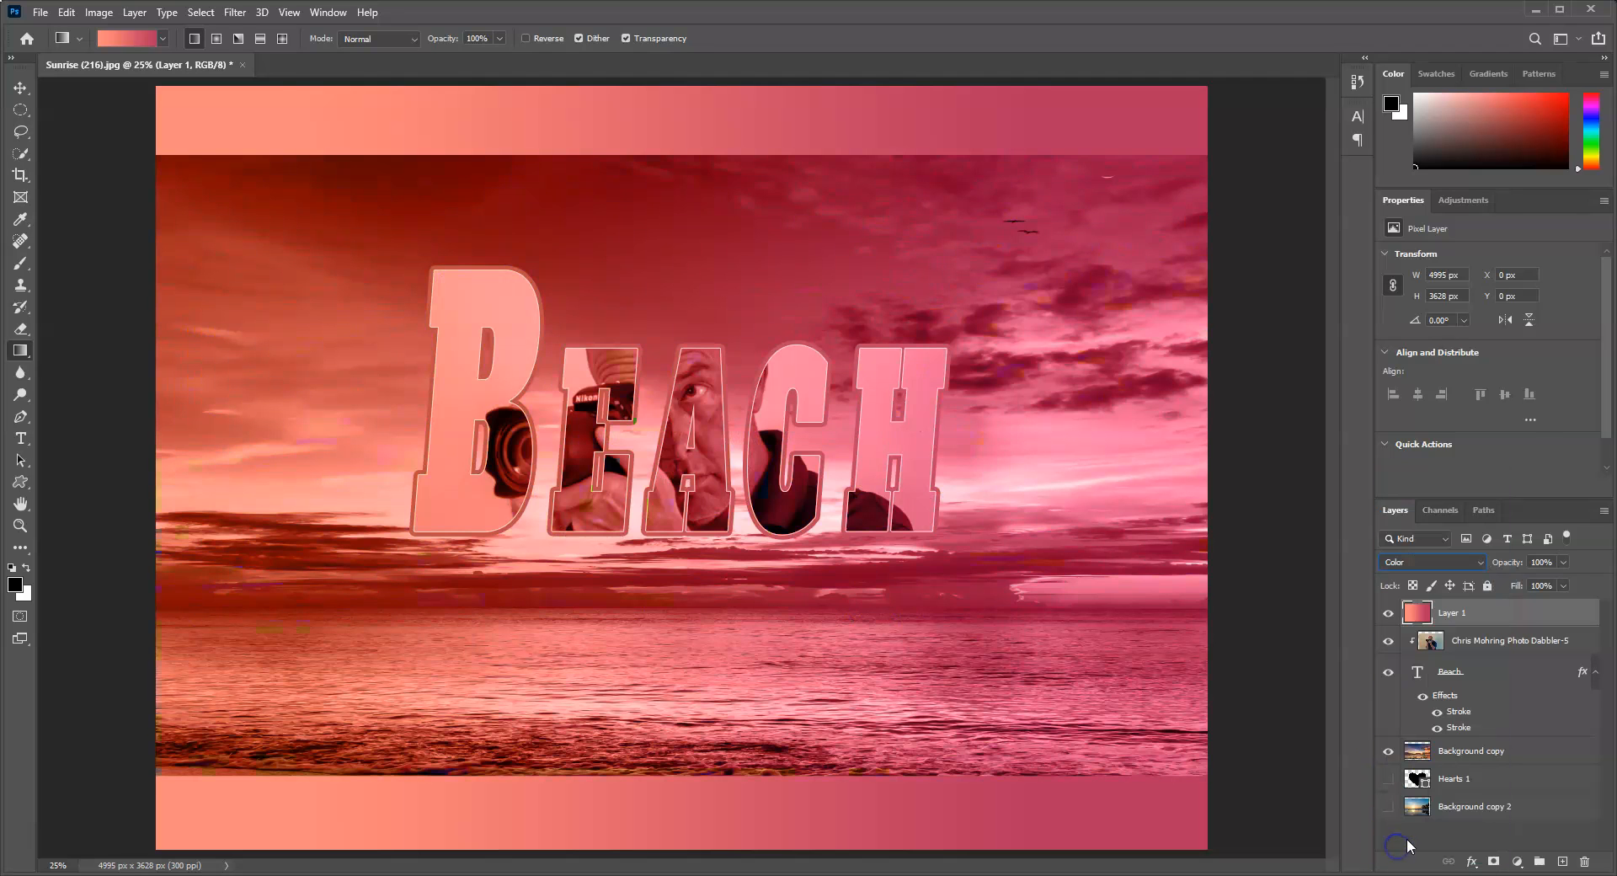
Step: Clip the gradient layer to the Beach text and move it to about X -915 px, Y -312 px to adjust the tint
{"action": "right_click", "coordinate": [1476, 615]}
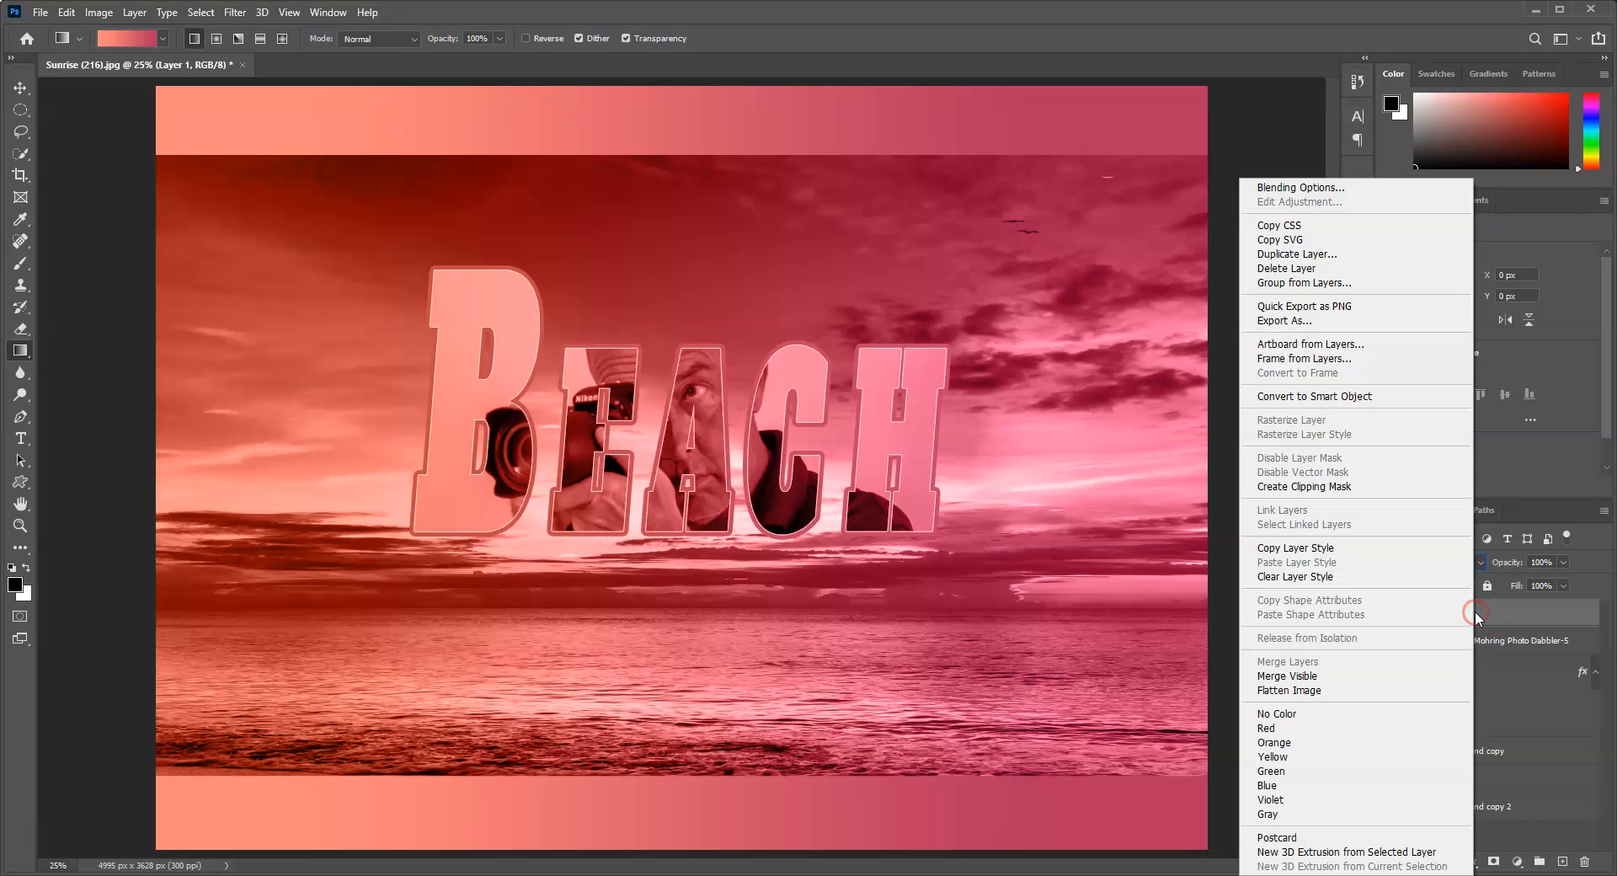
{"action": "left_click", "coordinate": [1323, 487]}
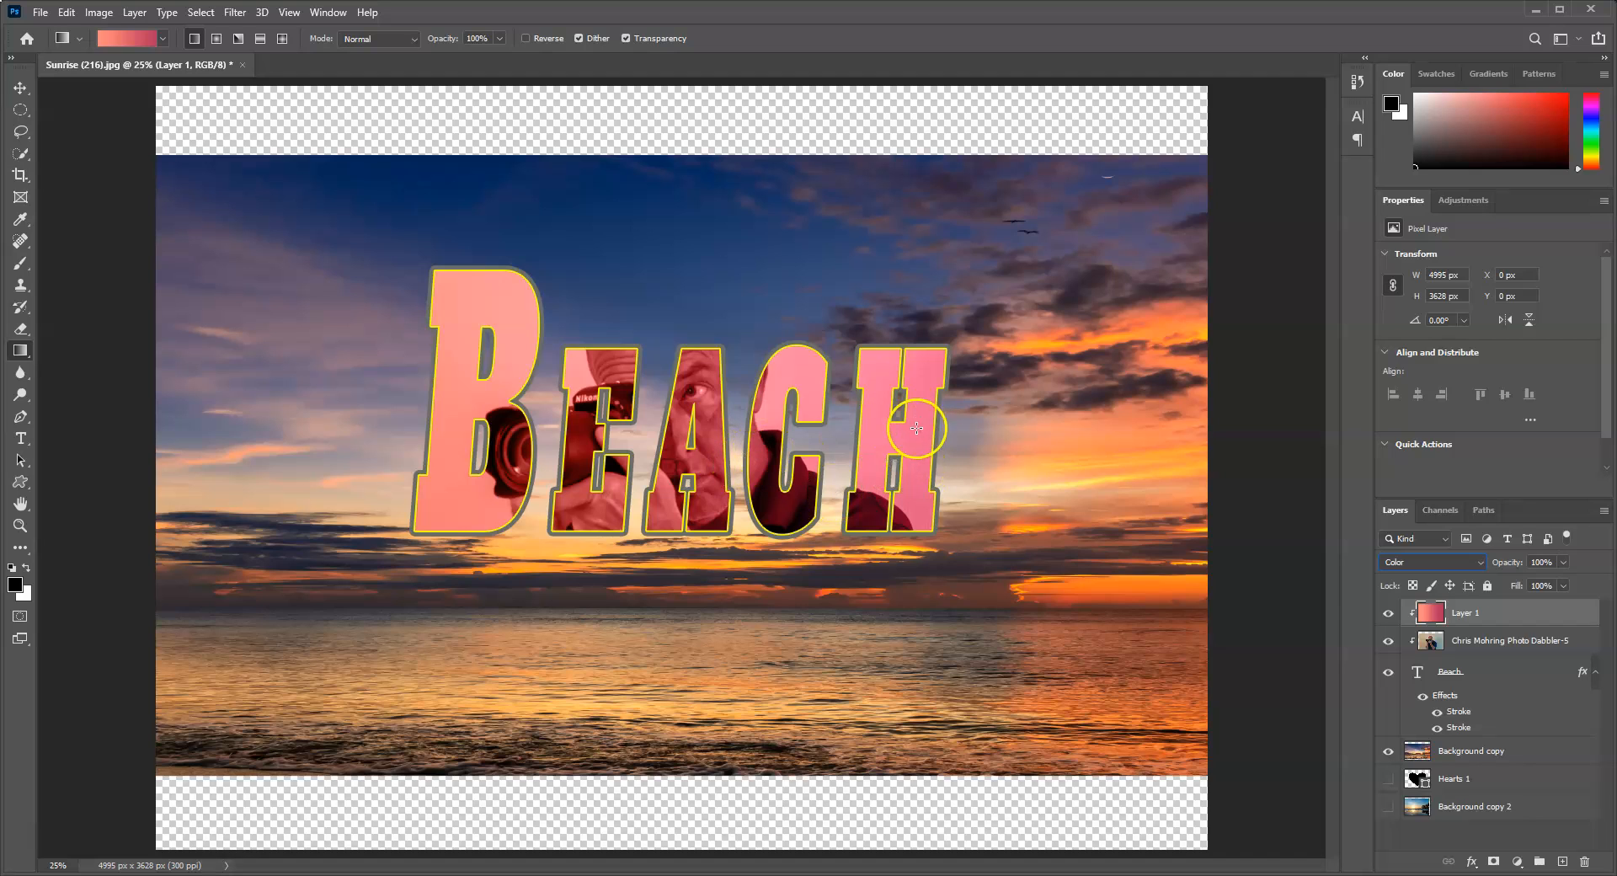
{"action": "left_click", "coordinate": [19, 88]}
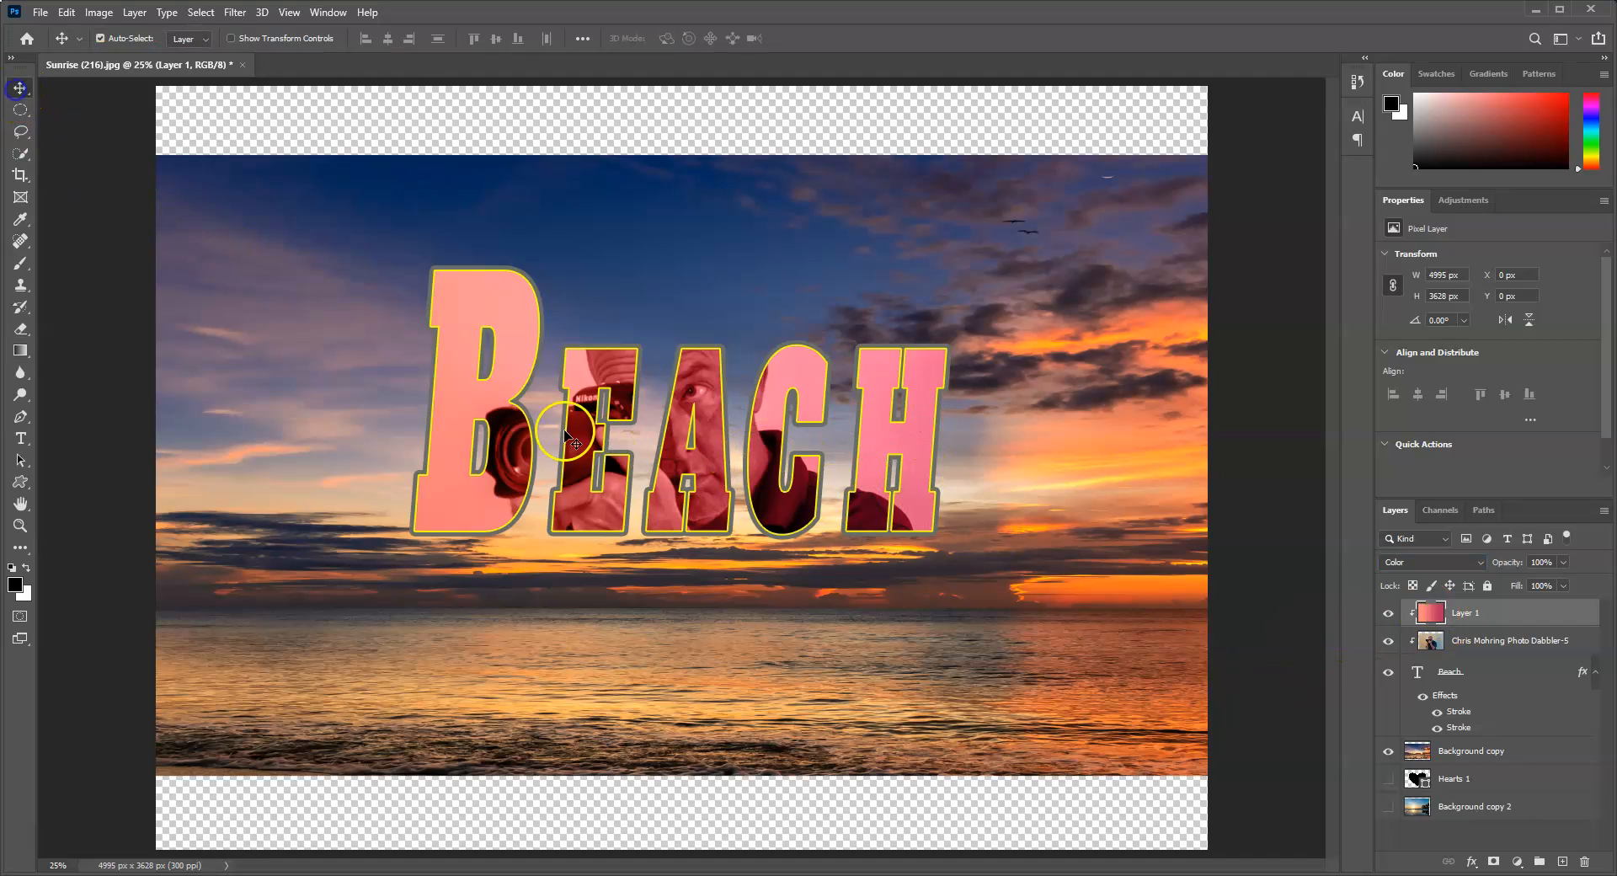
{"action": "left_click_drag", "start_coordinate": [727, 423], "coordinate": [383, 453]}
{"action": "left_click_drag", "start_coordinate": [462, 490], "coordinate": [624, 396]}
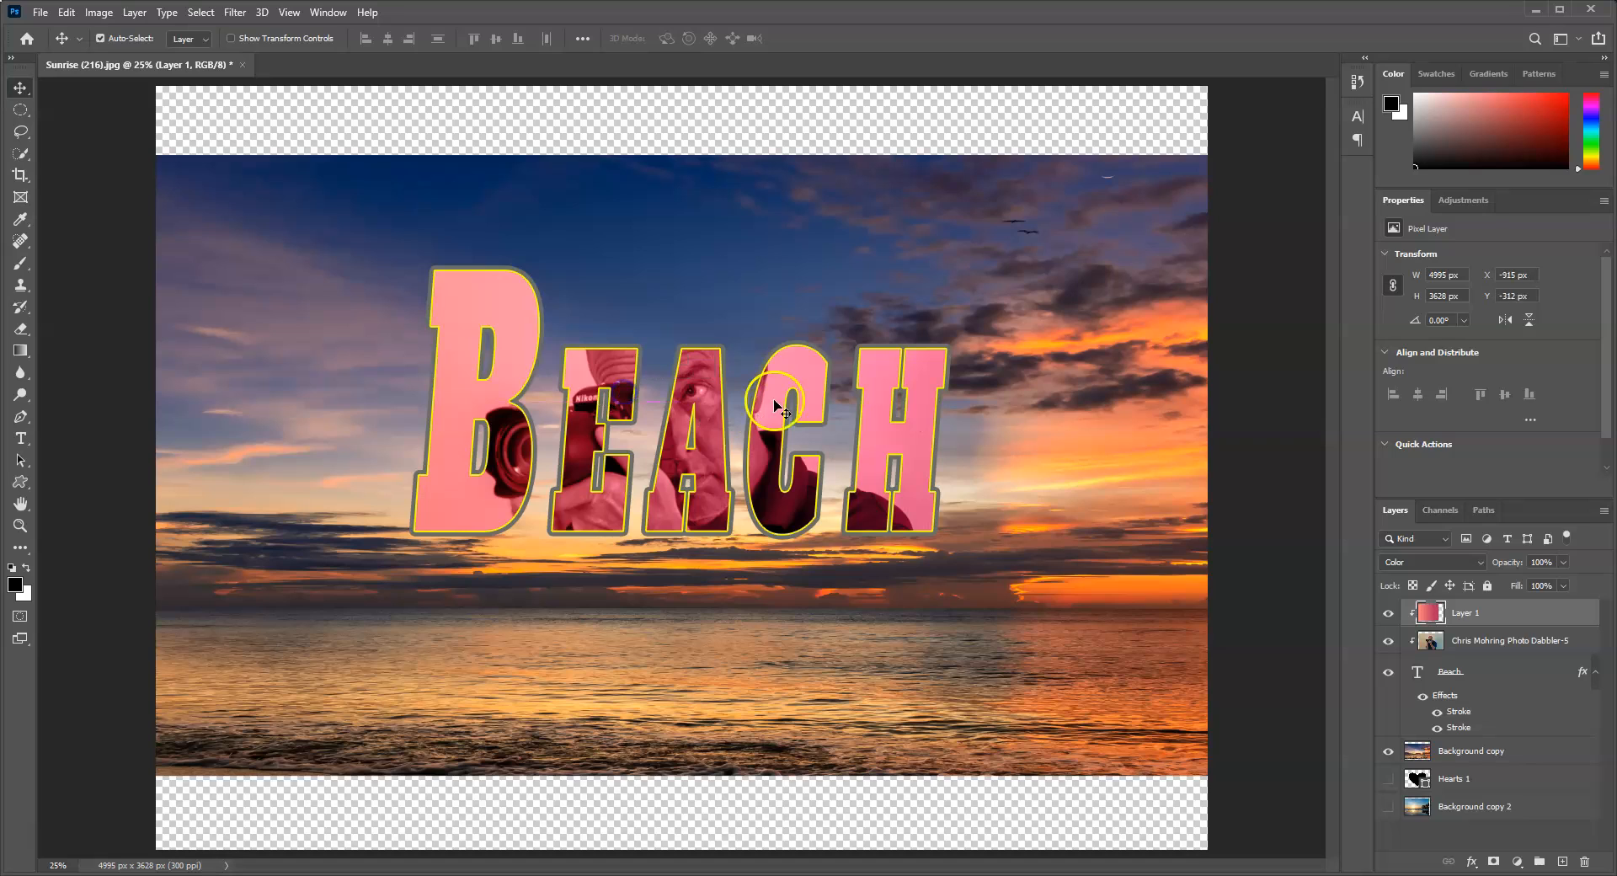